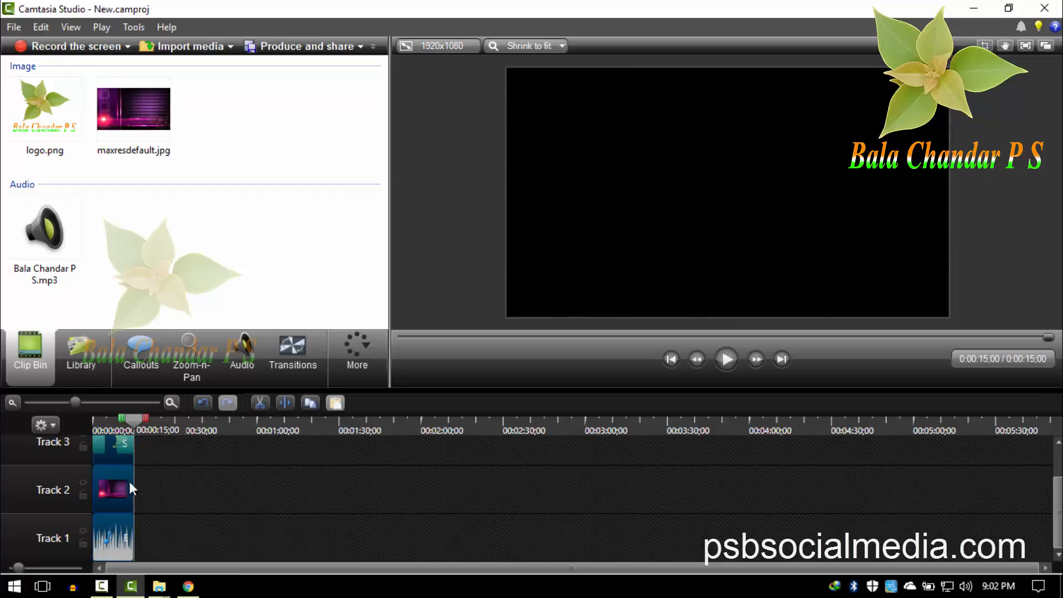
# Move the playhead to 00:00:45;14, clear of the intro clips on the timeline.
pyautogui.click(191, 522)
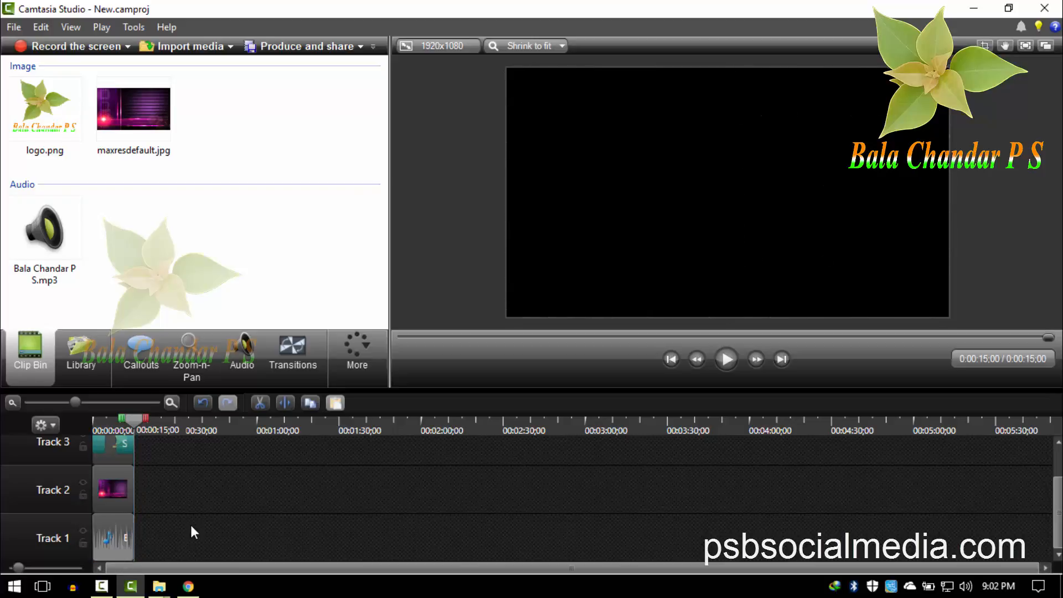
pyautogui.click(134, 538)
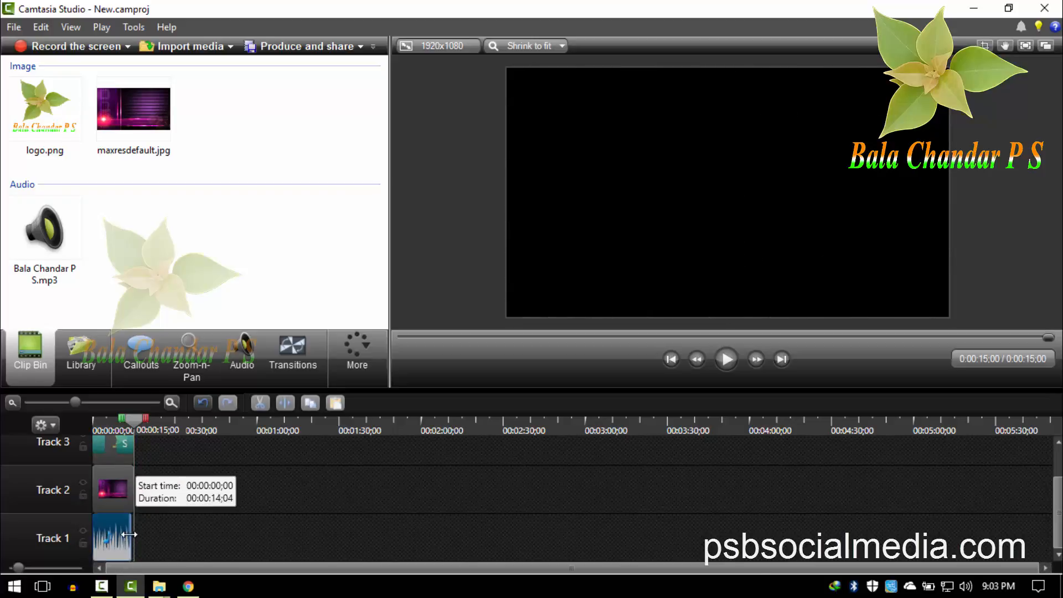
pyautogui.moveTo(131, 422); pyautogui.dragTo(217, 443)
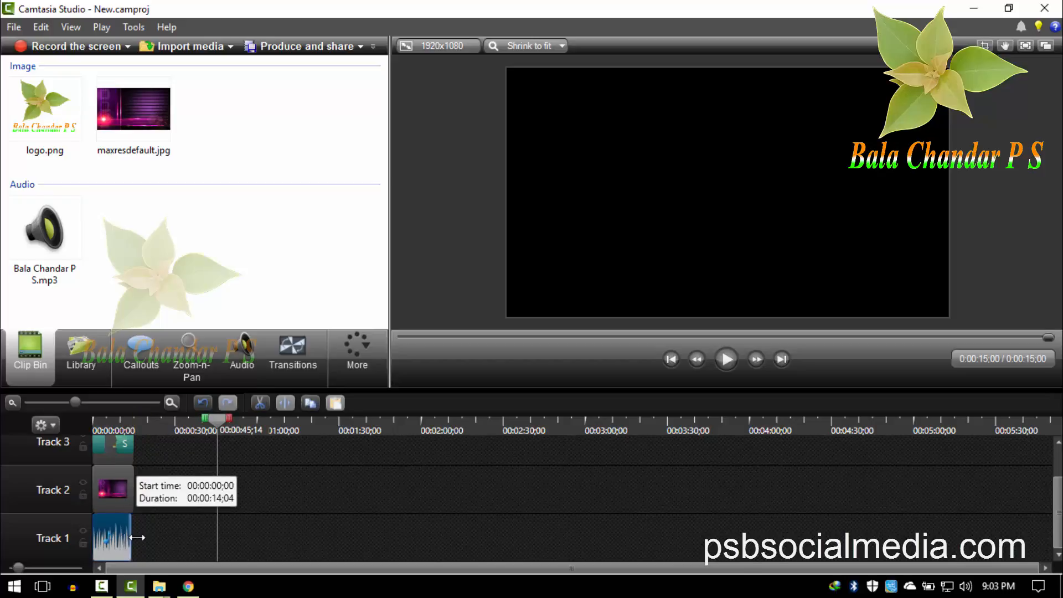
# Duplicate the intro background image on Track 2 and audio on Track 1, placing the copies shortly after 00:05:00;00.
pyautogui.click(142, 485)
pyautogui.moveTo(141, 486); pyautogui.dragTo(112, 570)
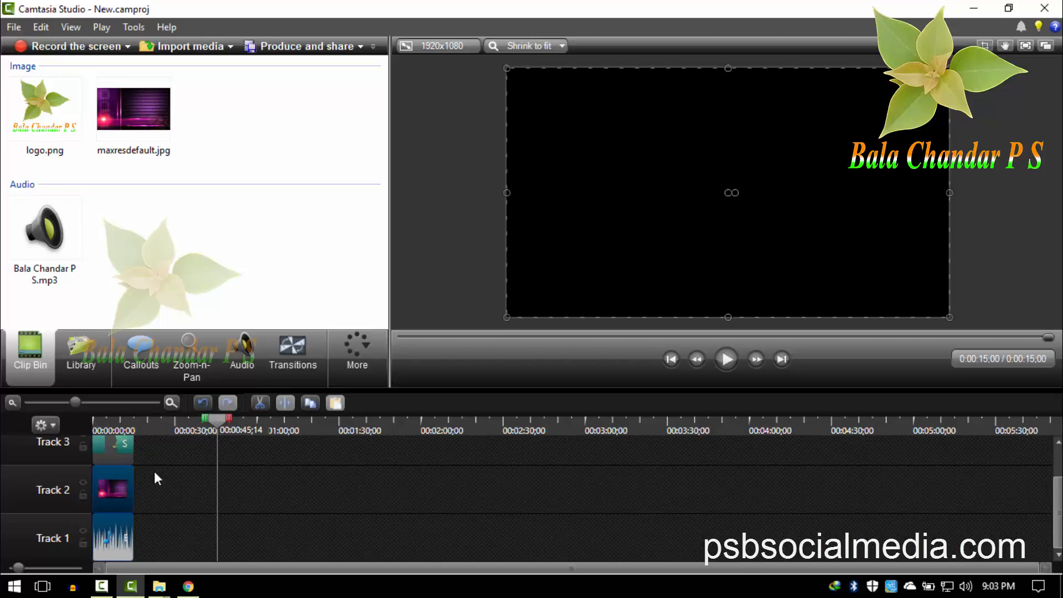
pyautogui.moveTo(140, 482)
pyautogui.mouseDown()
pyautogui.moveTo(114, 574)
pyautogui.moveTo(127, 534)
pyautogui.moveTo(116, 544)
pyautogui.mouseUp()
pyautogui.click(216, 491)
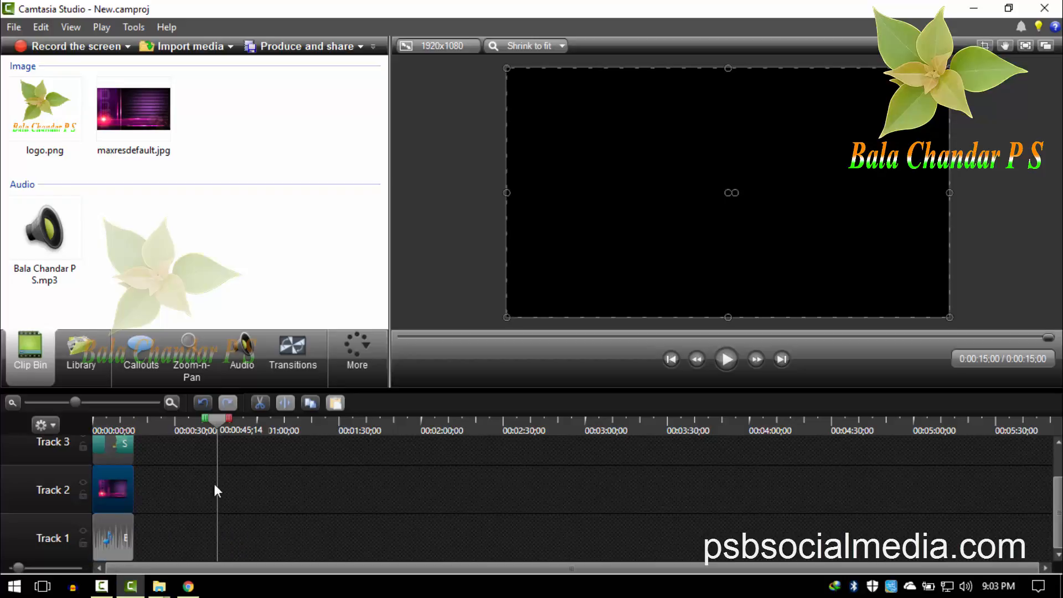
pyautogui.moveTo(125, 503); pyautogui.dragTo(964, 521)
pyautogui.keyDown('ctrl'); pyautogui.click(133, 505); pyautogui.keyUp('ctrl')
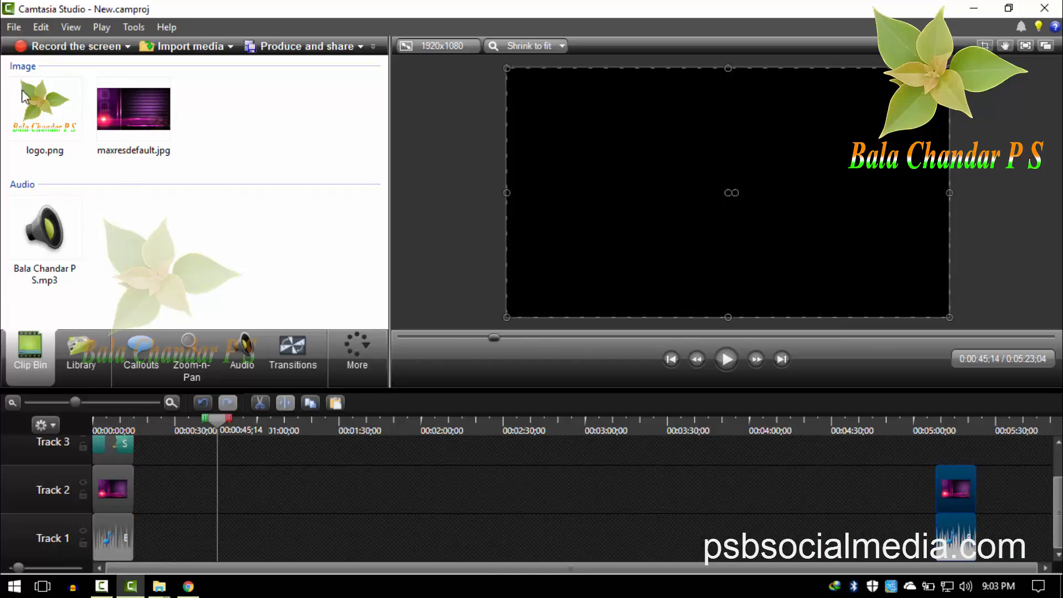
# Add logo.png to Tracks 3 and 4, each starting at 00:00:15;00 and lasting about 00:03:18.
pyautogui.moveTo(28, 119); pyautogui.dragTo(674, 480)
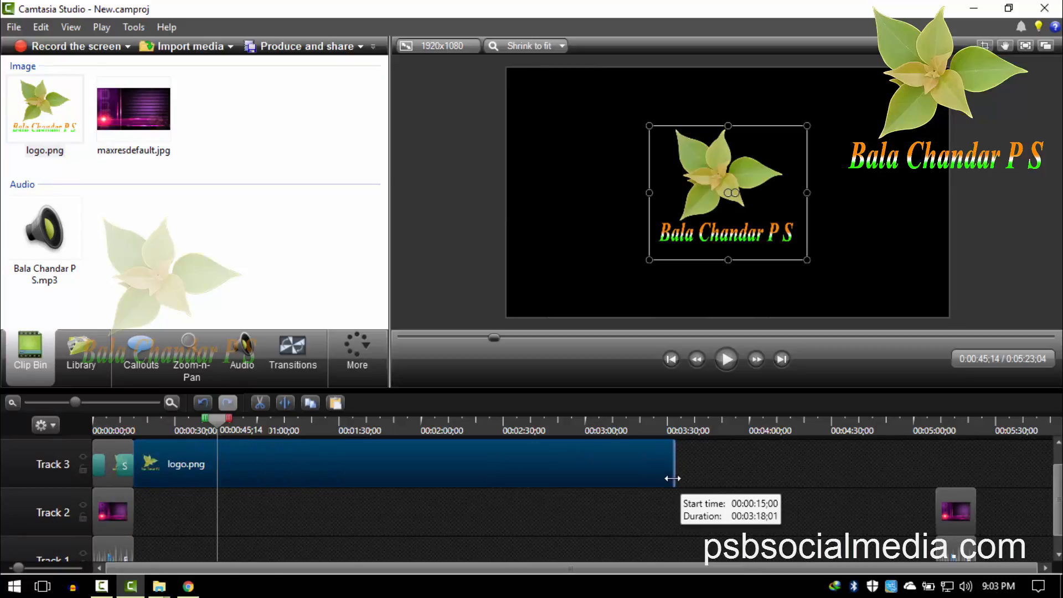
pyautogui.moveTo(52, 111)
pyautogui.mouseDown()
pyautogui.moveTo(87, 216)
pyautogui.moveTo(304, 495)
pyautogui.moveTo(281, 526)
pyautogui.moveTo(248, 513)
pyautogui.moveTo(259, 532)
pyautogui.moveTo(252, 457)
pyautogui.moveTo(149, 444)
pyautogui.moveTo(170, 501)
pyautogui.moveTo(143, 483)
pyautogui.moveTo(252, 508)
pyautogui.moveTo(699, 508)
pyautogui.moveTo(670, 508)
pyautogui.mouseUp()
# Move the copied background and audio clips on Tracks 2 and 1 to start where the logo clips end.
pyautogui.scroll(-2, 718, 507)
pyautogui.moveTo(999, 504); pyautogui.dragTo(701, 554)
pyautogui.scroll(2, 604, 515)
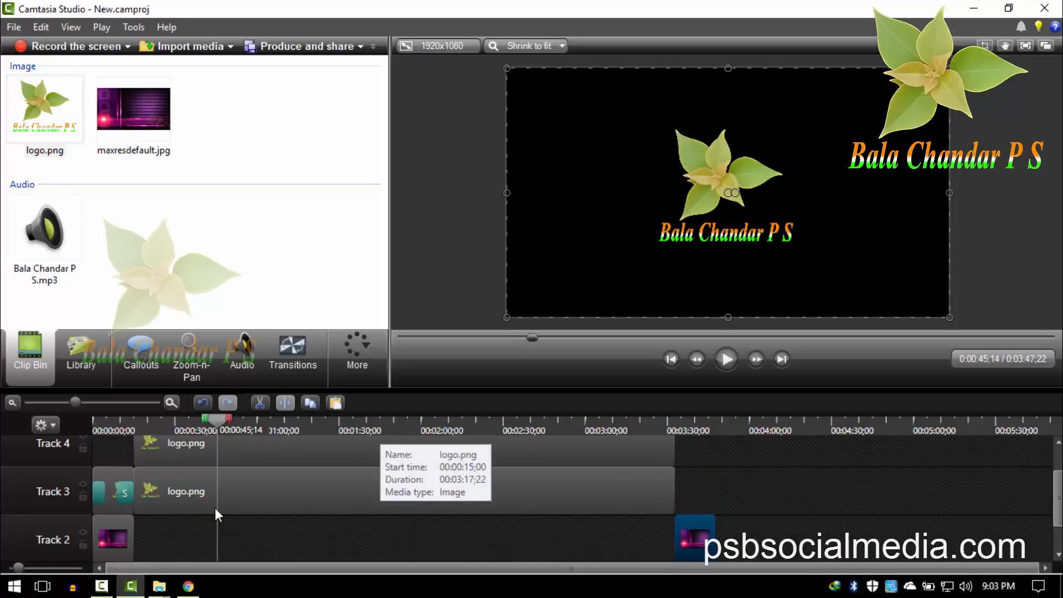
# Shrink the Track 4 logo and place it in the upper-right corner of the video frame.
pyautogui.click(261, 487)
pyautogui.moveTo(881, 166); pyautogui.dragTo(870, 148)
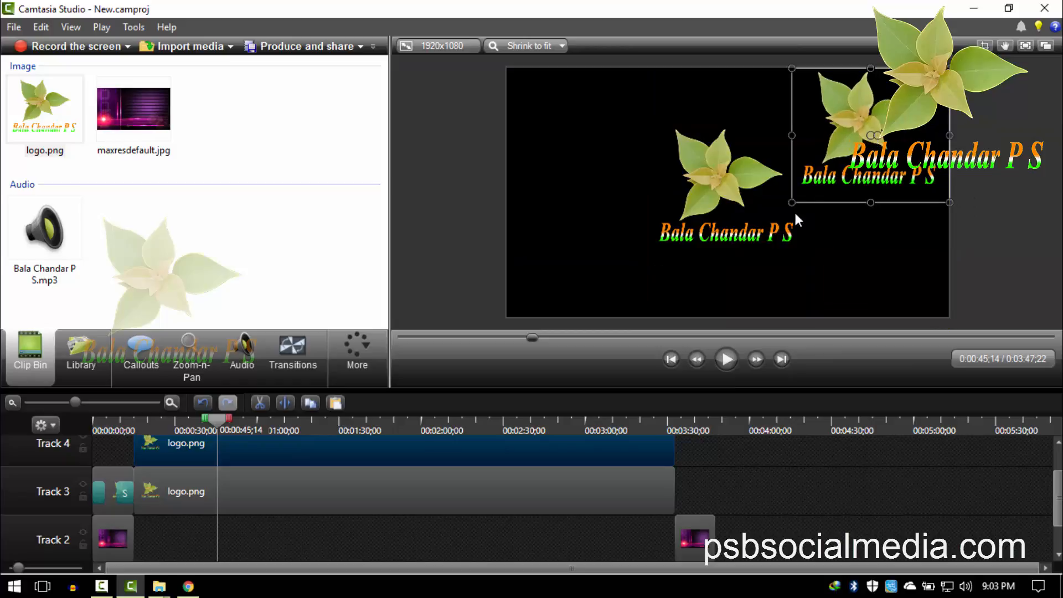
pyautogui.moveTo(792, 203); pyautogui.dragTo(852, 152)
pyautogui.click(917, 171)
# Scale the Track 3 logo down to 55% and move it to the left side of the video frame.
pyautogui.click(730, 195)
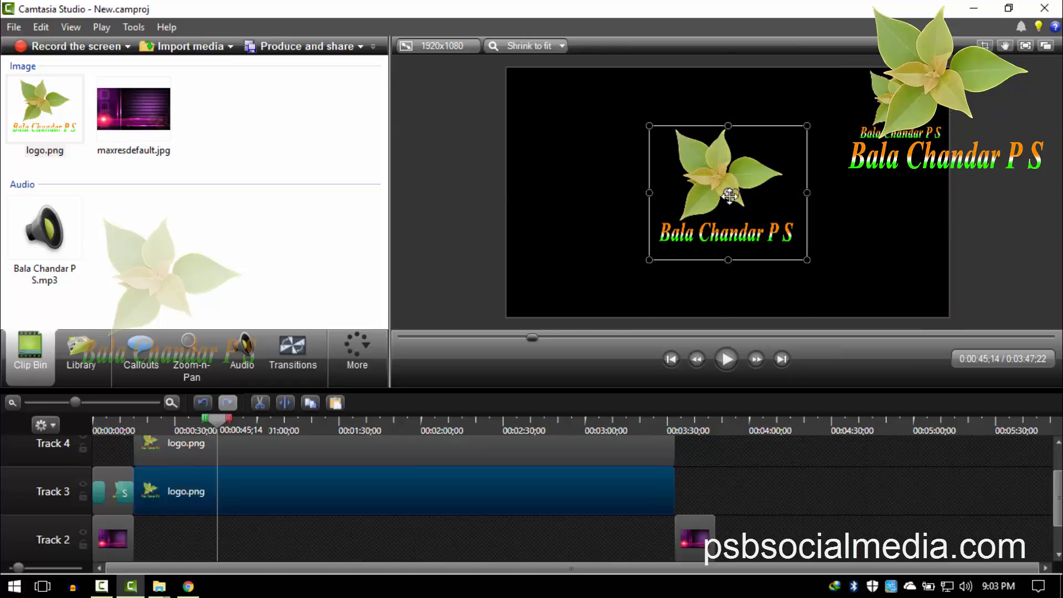
pyautogui.moveTo(809, 126); pyautogui.dragTo(772, 157)
pyautogui.moveTo(604, 224); pyautogui.dragTo(607, 183)
pyautogui.click(418, 161)
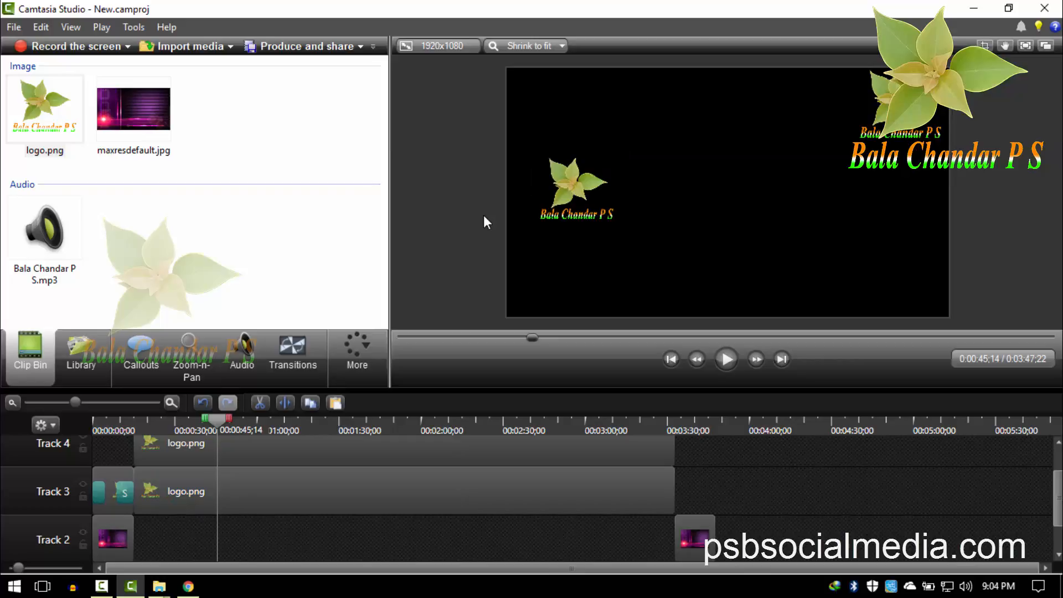
# Set the Track 3 logo's opacity to 35% in its visual properties, and return to the clip bin.
pyautogui.click(577, 191)
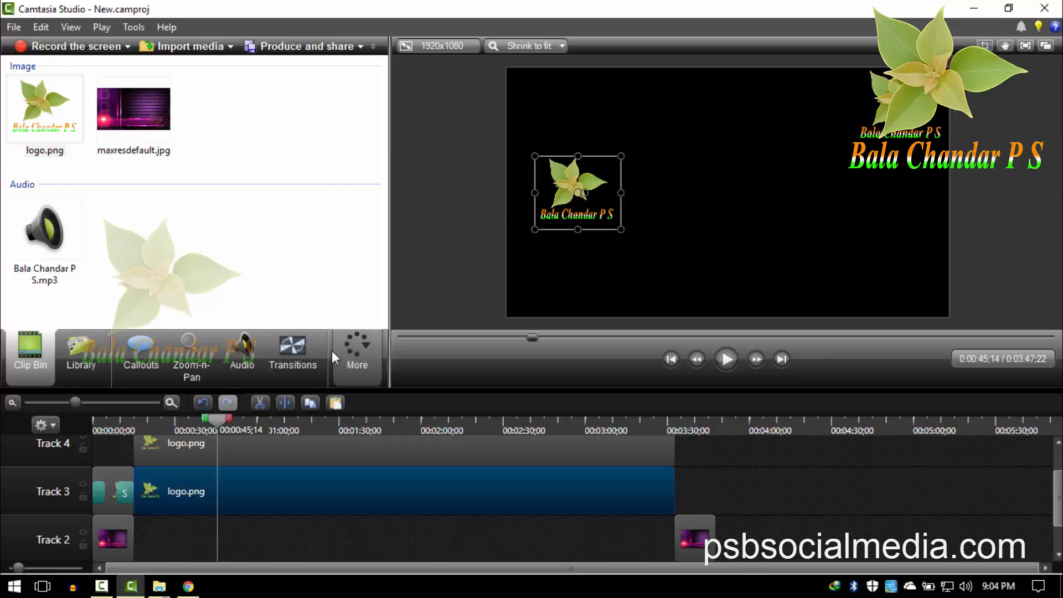
pyautogui.click(348, 366)
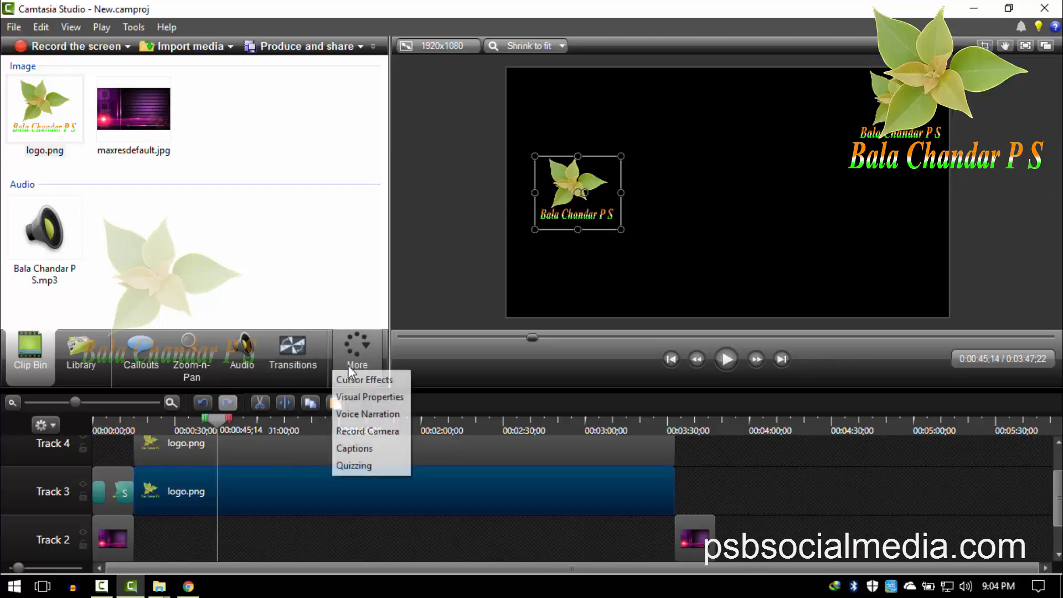
pyautogui.click(365, 397)
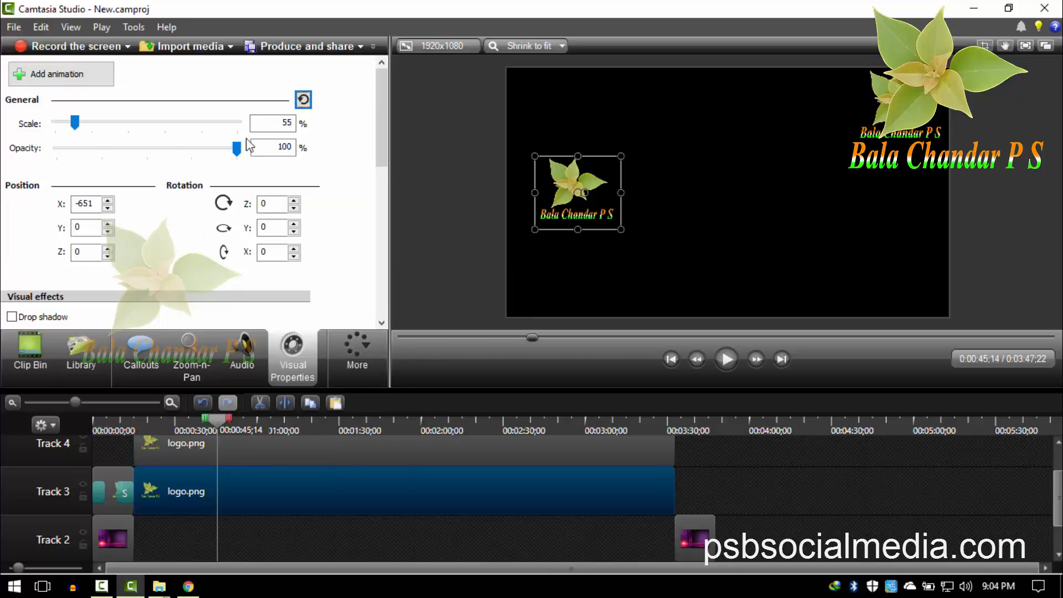
pyautogui.moveTo(228, 153); pyautogui.dragTo(118, 167)
pyautogui.press('Tab')
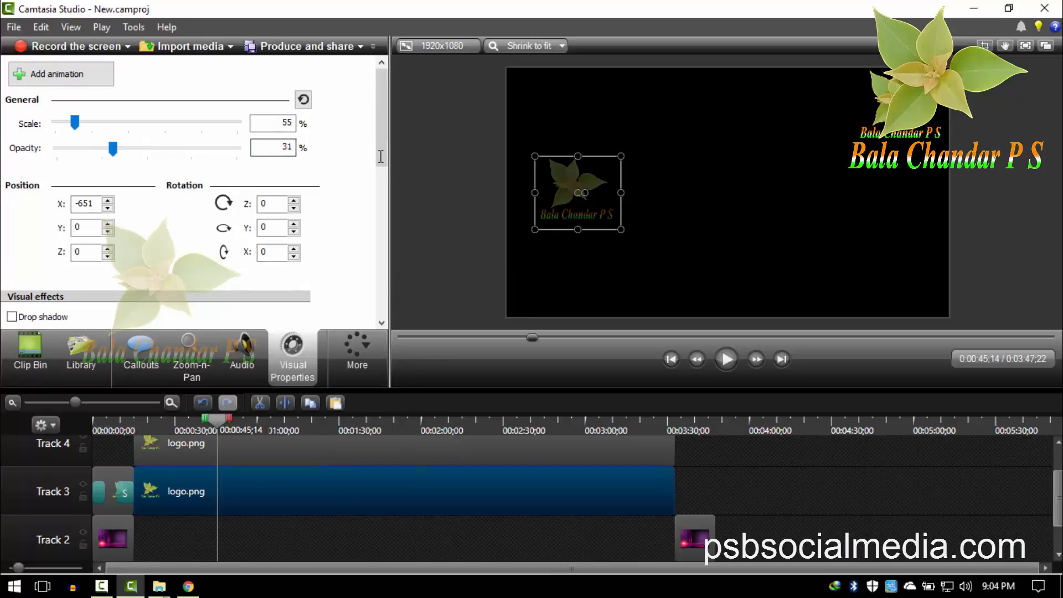
pyautogui.write('40')
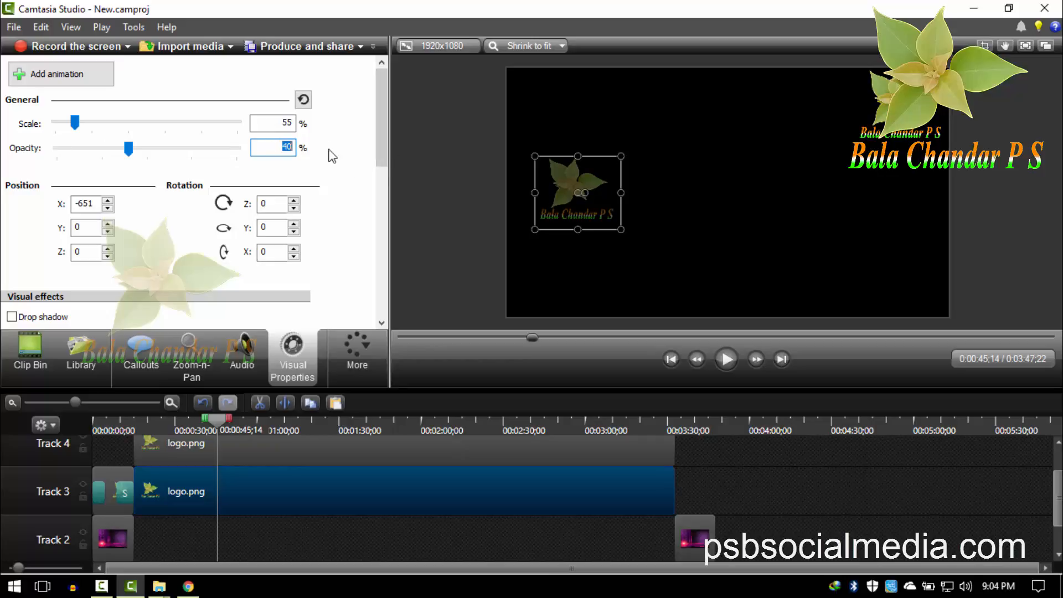
pyautogui.write('35')
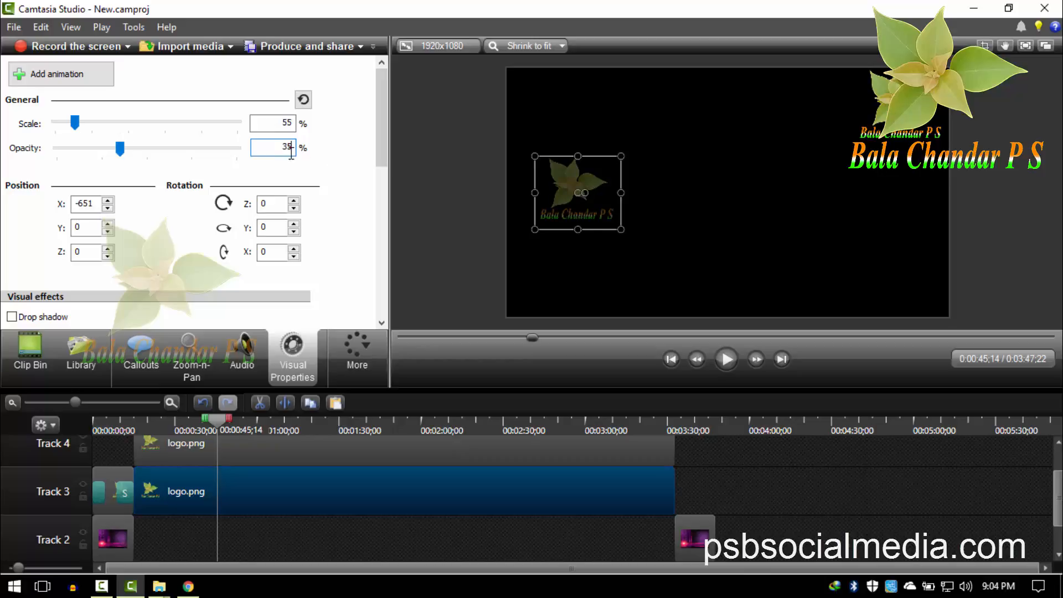
pyautogui.click(32, 357)
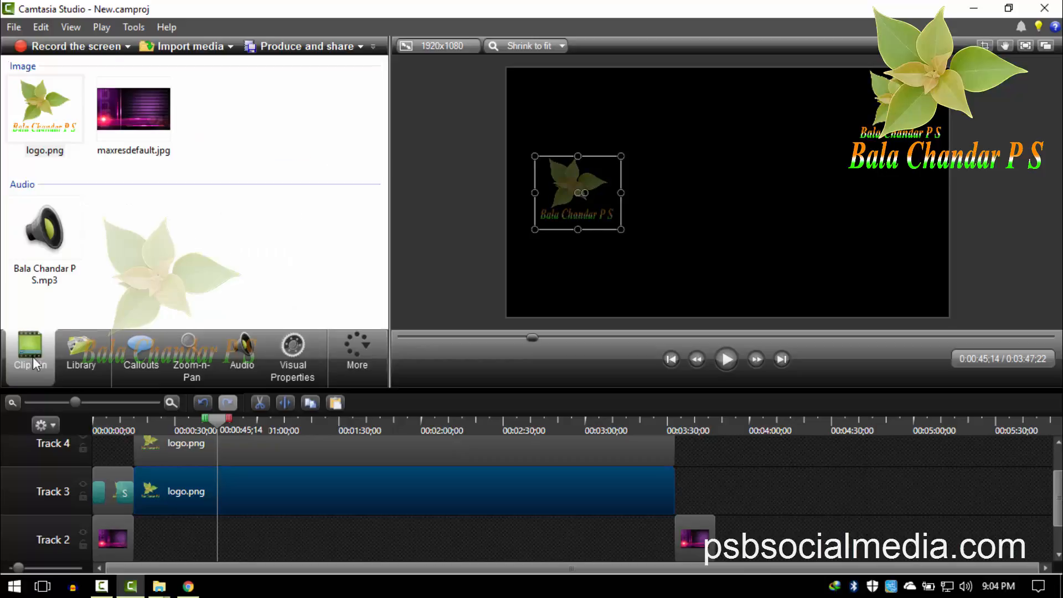
pyautogui.click(441, 451)
pyautogui.click(437, 504)
pyautogui.click(457, 202)
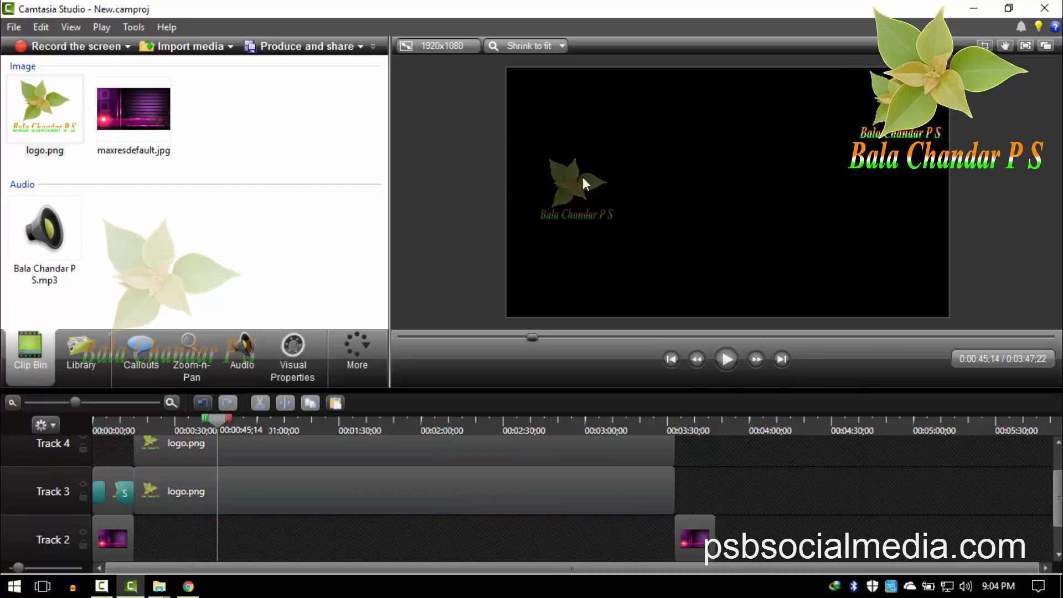
pyautogui.scroll(-1, 390, 507)
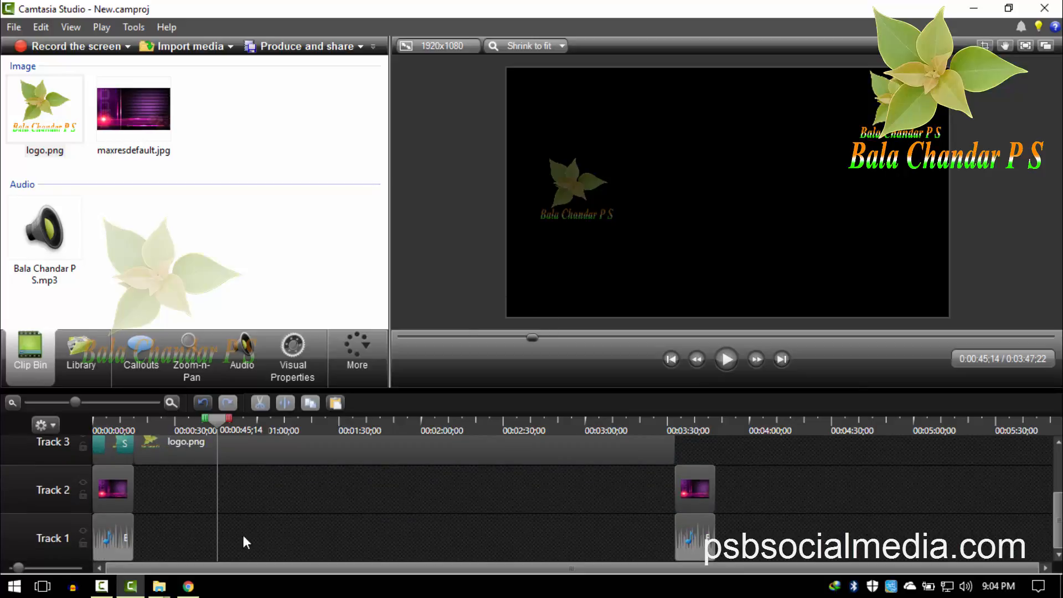
pyautogui.moveTo(738, 485); pyautogui.dragTo(690, 527)
pyautogui.click(681, 536)
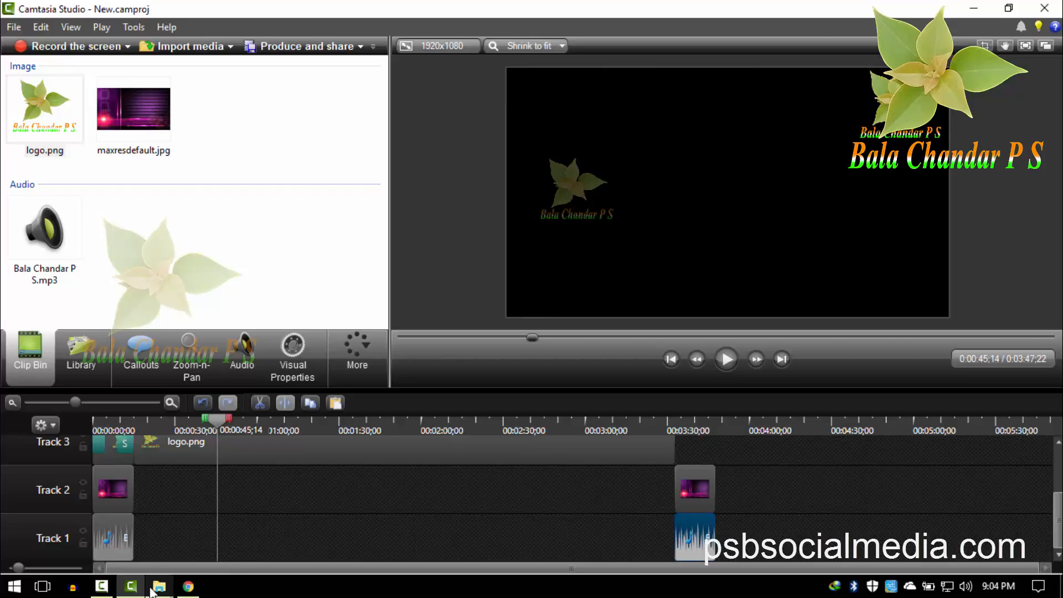
# Switch to File Explorer and copy the Youtube Subscribe video from the PSB Social Media > New Templet folder.
pyautogui.moveTo(159, 587)
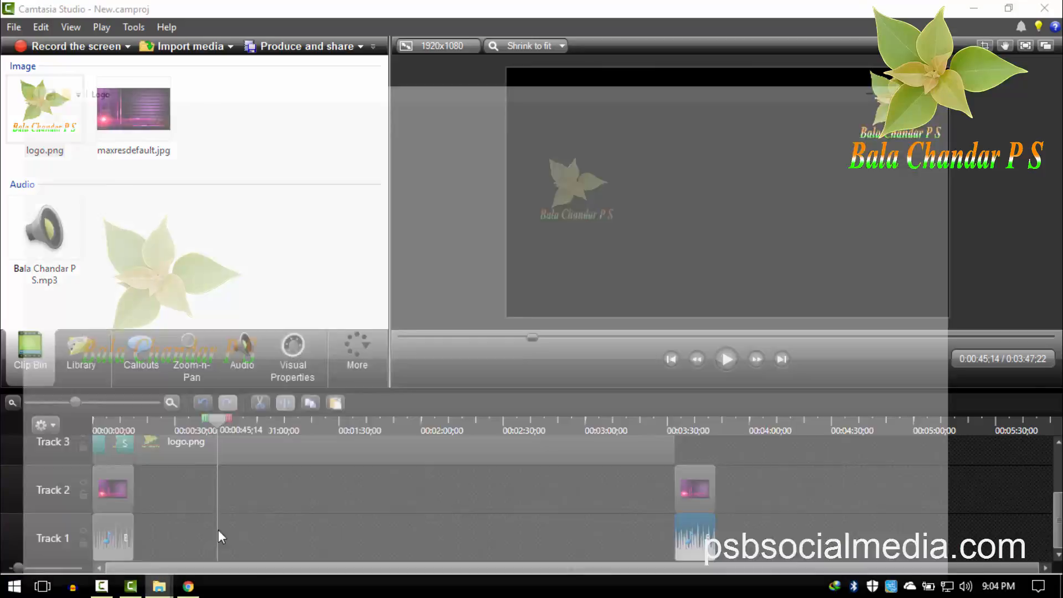
pyautogui.click(219, 529)
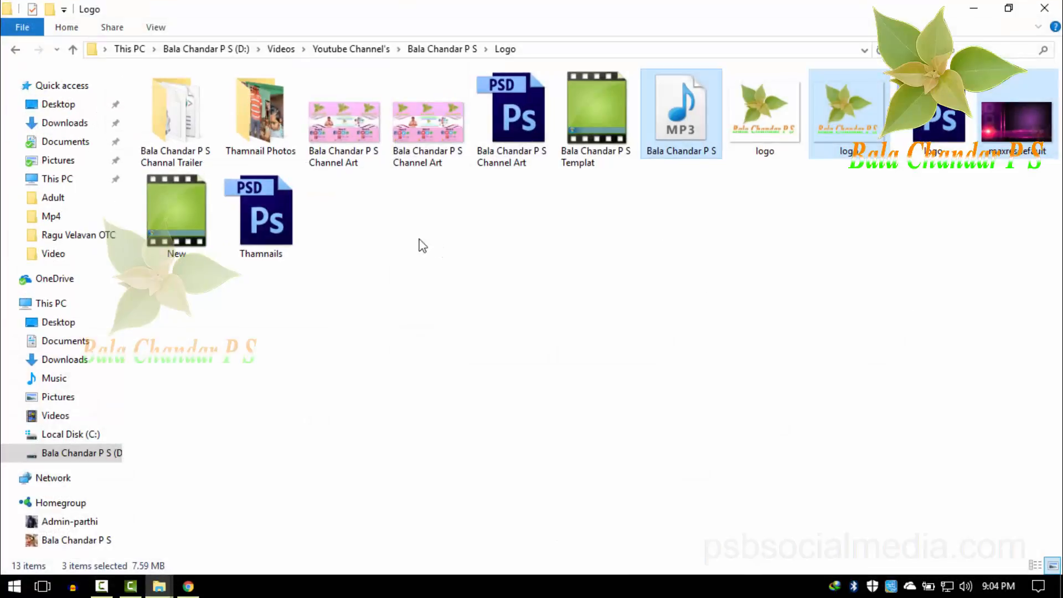
pyautogui.click(15, 50)
pyautogui.click(15, 53)
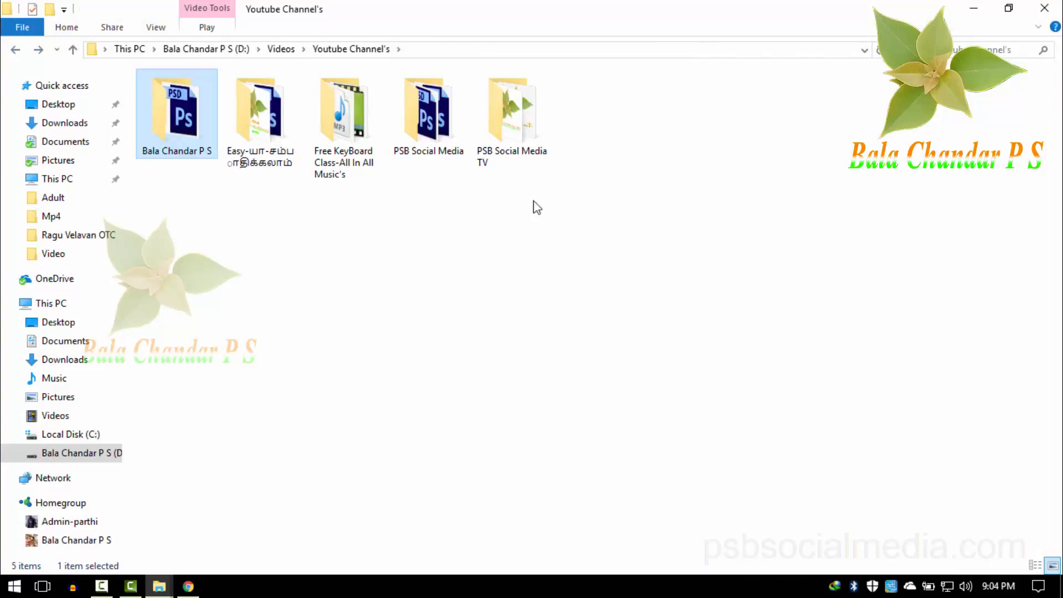
pyautogui.doubleClick(414, 124)
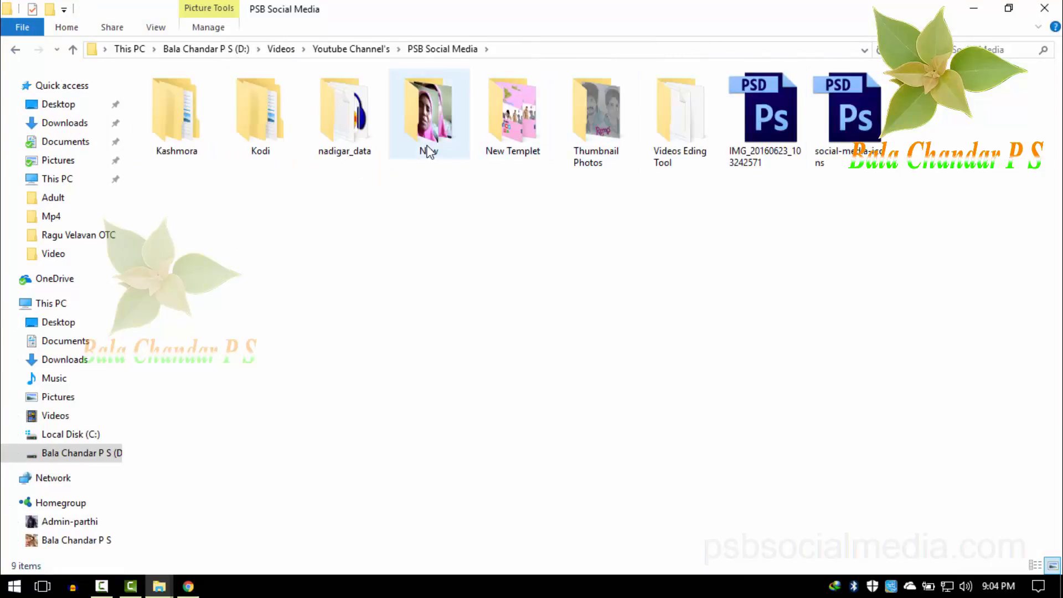
pyautogui.doubleClick(531, 130)
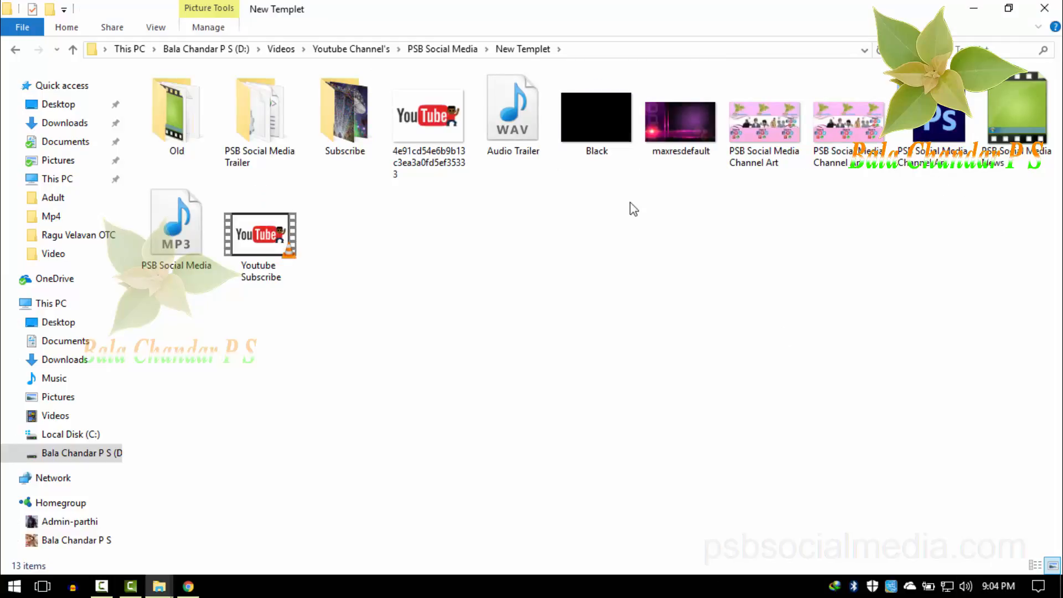
pyautogui.click(427, 128)
pyautogui.click(261, 271)
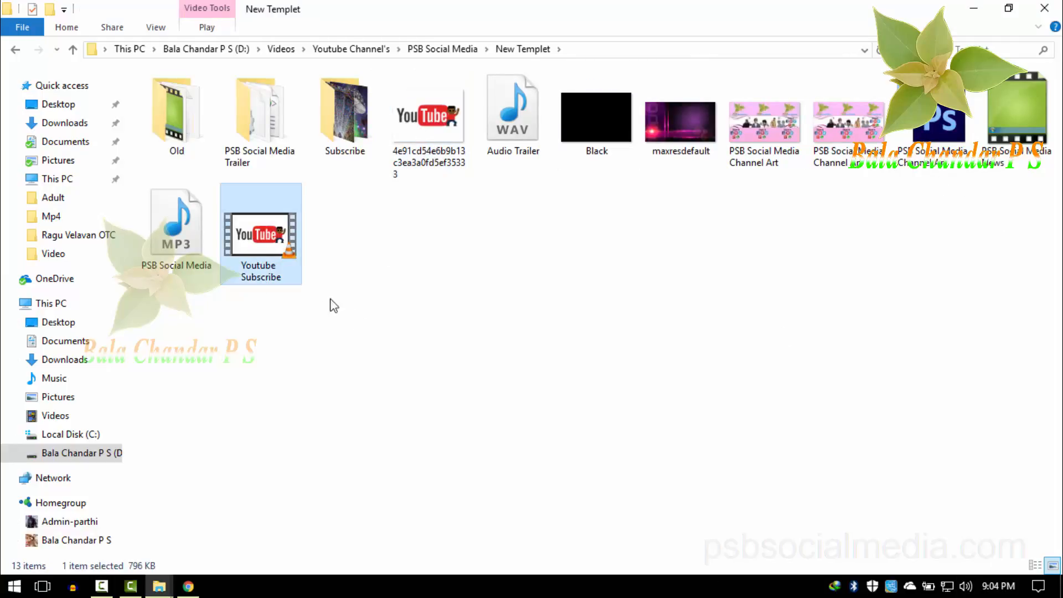
# Paste the Youtube Subscribe video into the Logo folder of the project's own channel.
pyautogui.click(16, 49)
pyautogui.click(15, 49)
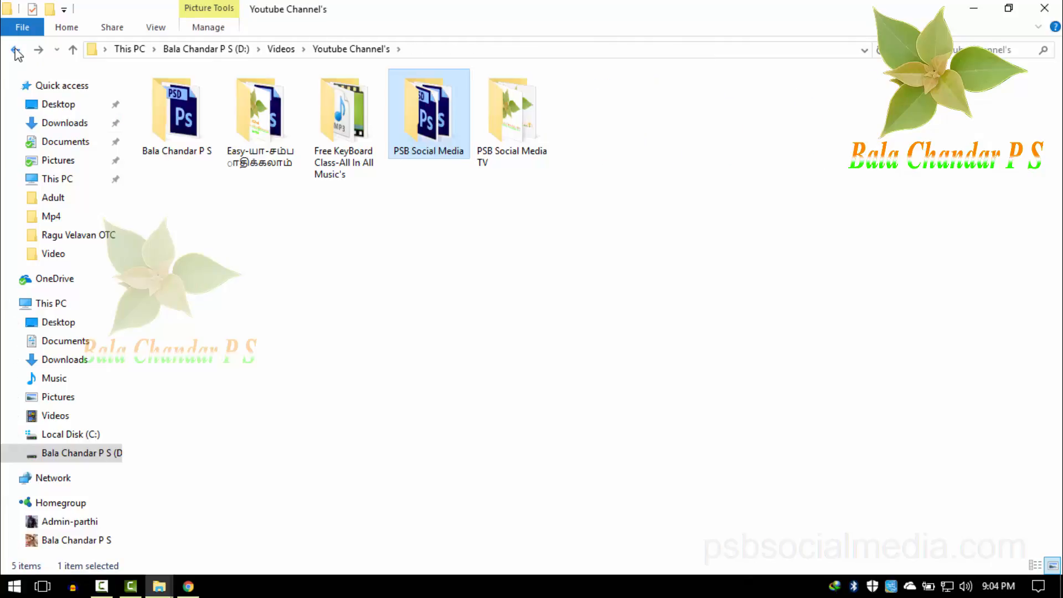
pyautogui.doubleClick(176, 113)
pyautogui.doubleClick(285, 112)
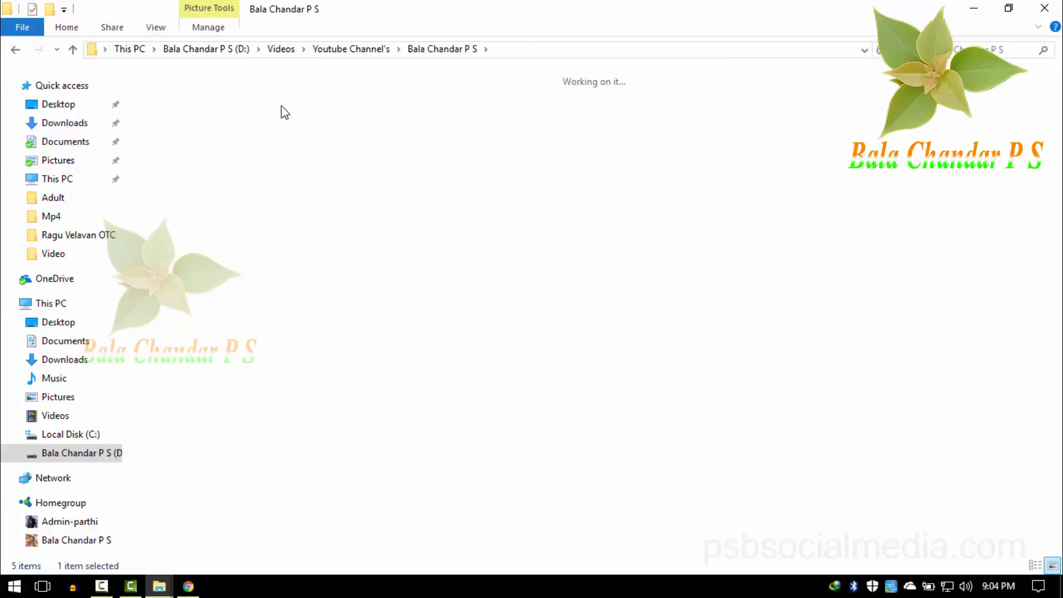
pyautogui.hotkey('ctrl', 'v')
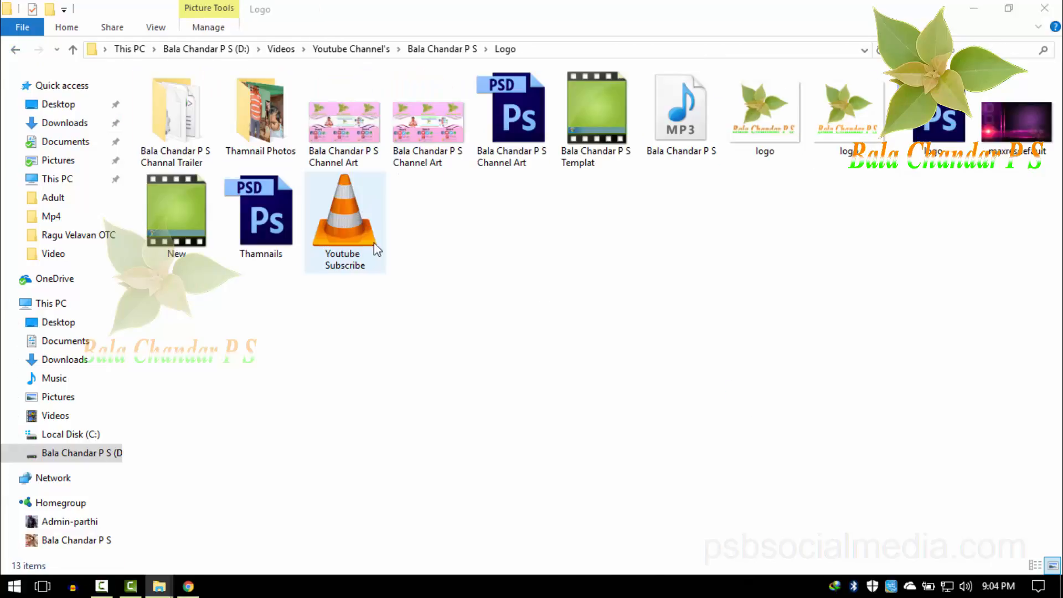
# Import Youtube Subscribe.avi from the Logo folder into the Camtasia Studio clip bin.
pyautogui.moveTo(352, 227); pyautogui.dragTo(240, 222)
pyautogui.hotkey('alt', 'Tab')
pyautogui.click(54, 271)
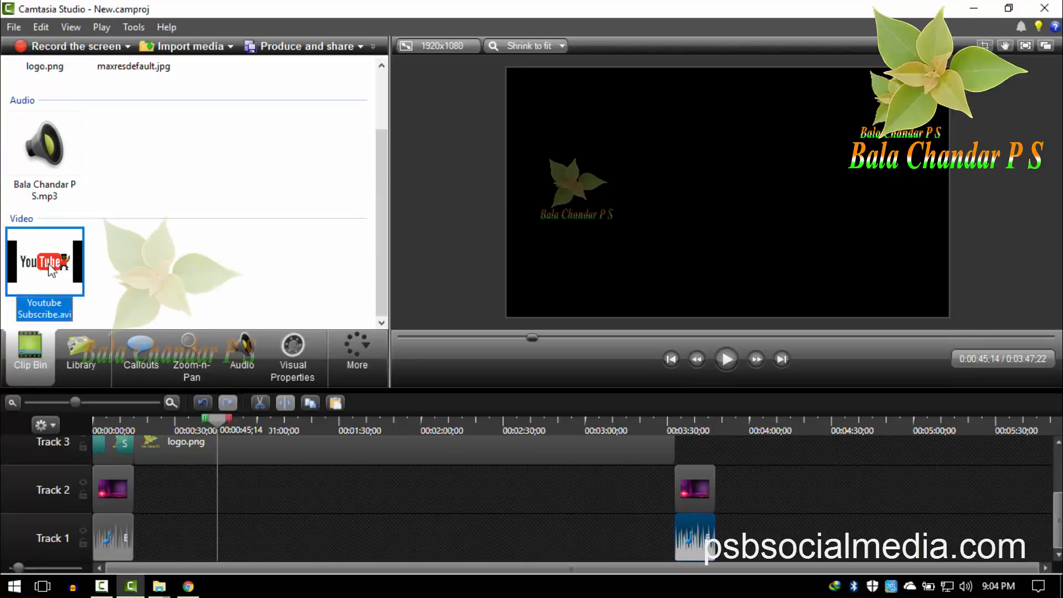
# Place Youtube Subscribe.avi on Track 2 directly before the ending background, and shift it with the ending clips to follow the logo clips.
pyautogui.moveTo(655, 492); pyautogui.dragTo(693, 496)
pyautogui.moveTo(753, 486); pyautogui.dragTo(676, 583)
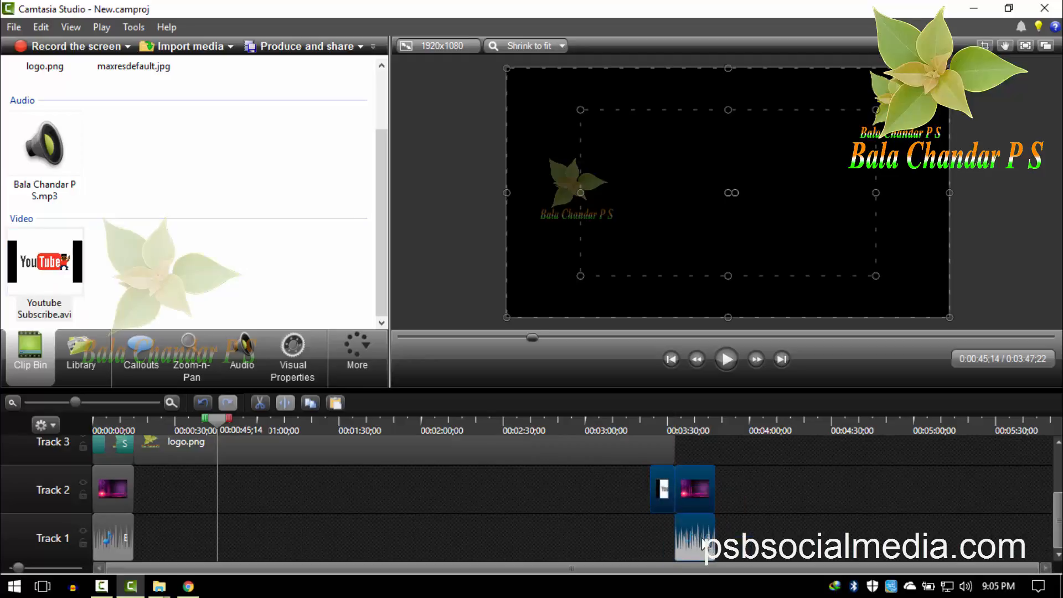
pyautogui.moveTo(707, 544); pyautogui.dragTo(732, 544)
# Add a copy of the ending audio on Track 1, fitted beneath the Youtube Subscribe clip.
pyautogui.click(720, 536)
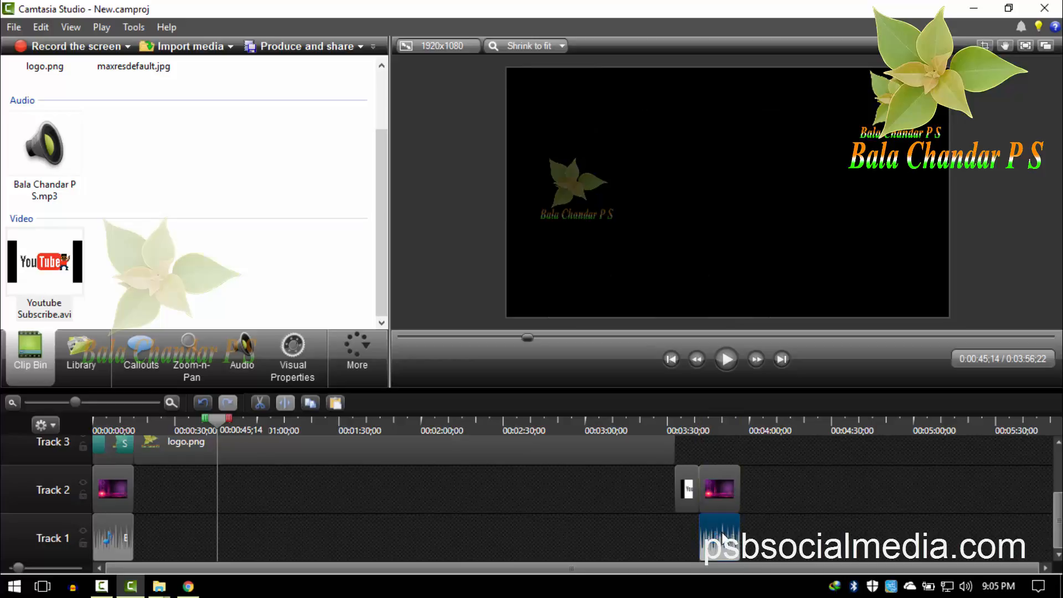
pyautogui.moveTo(722, 535); pyautogui.dragTo(679, 540)
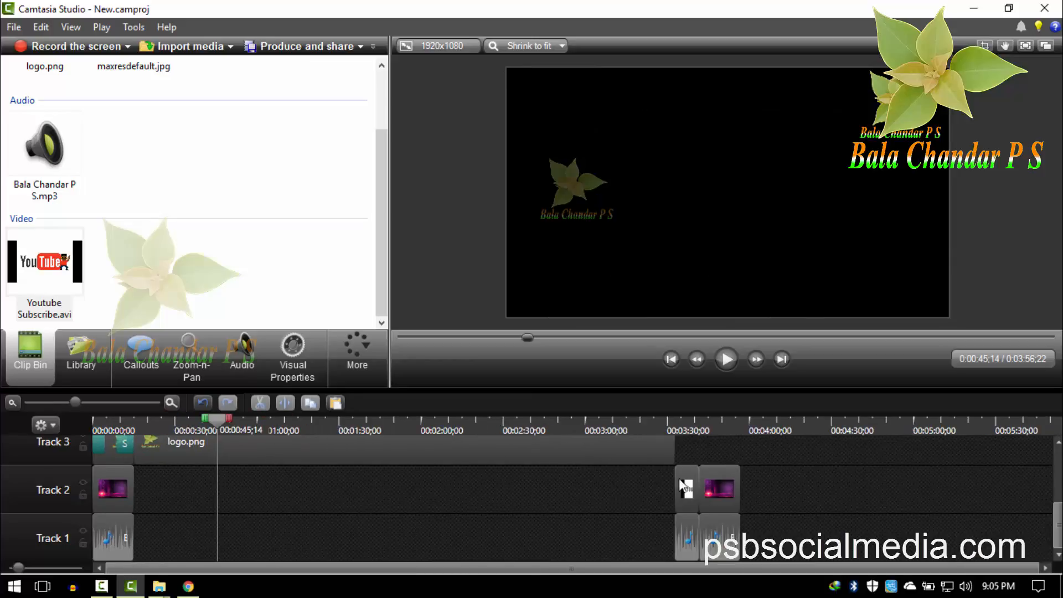
# Shorten the Track 3 logo clip to end at about 00:00:33.
pyautogui.scroll(1, 681, 482)
pyautogui.moveTo(675, 471); pyautogui.dragTo(183, 474)
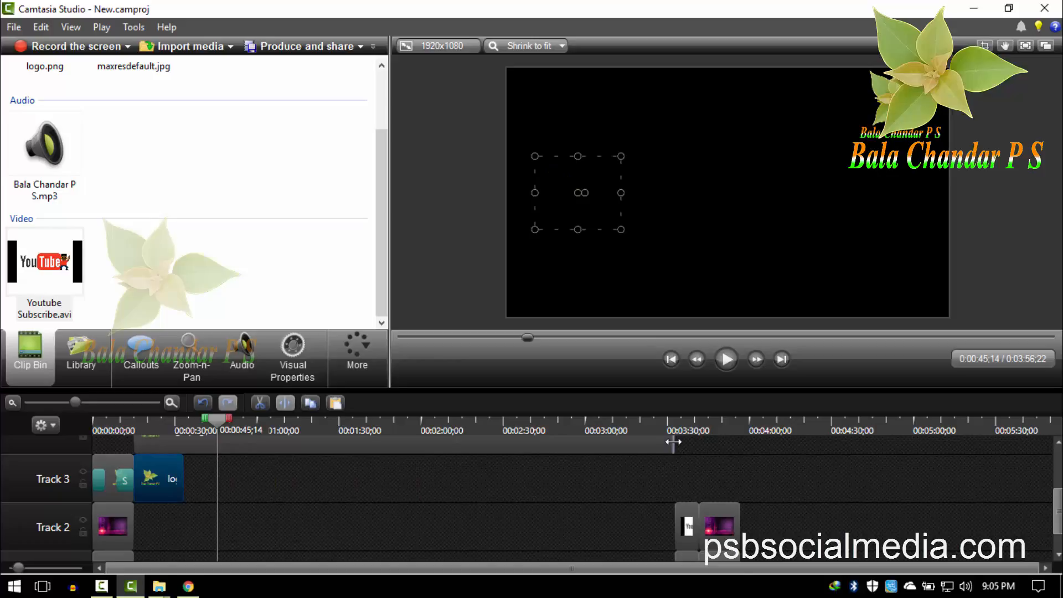
# Shorten the Track 4 logo clip to match the Track 3 logo clip, and move the subscribe and ending clips with their audio directly after them.
pyautogui.moveTo(674, 441); pyautogui.dragTo(183, 443)
pyautogui.scroll(1, 246, 489)
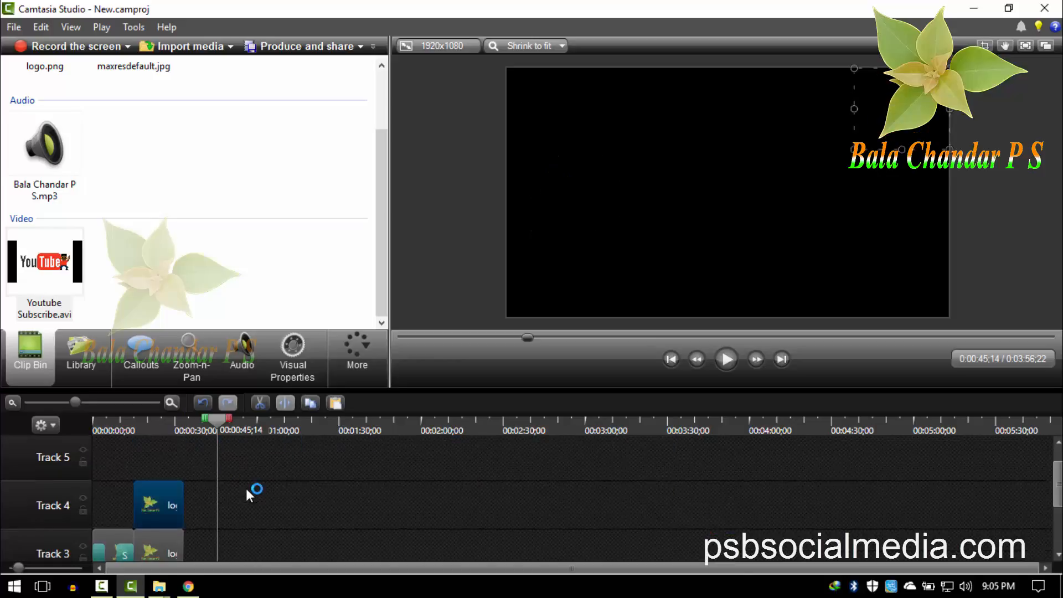
pyautogui.scroll(-2, 249, 489)
pyautogui.moveTo(781, 506); pyautogui.dragTo(197, 543)
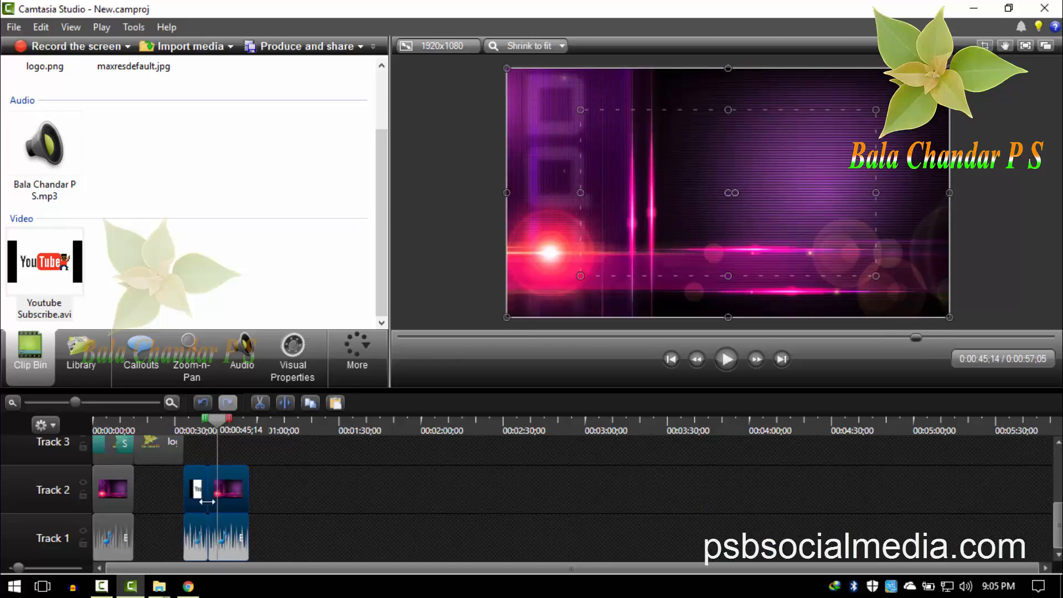
# Add a text callout reading "psbsocialmedia.com" on Track 5 at about 00:00:20, above the logo clips.
pyautogui.moveTo(214, 422); pyautogui.dragTo(134, 425)
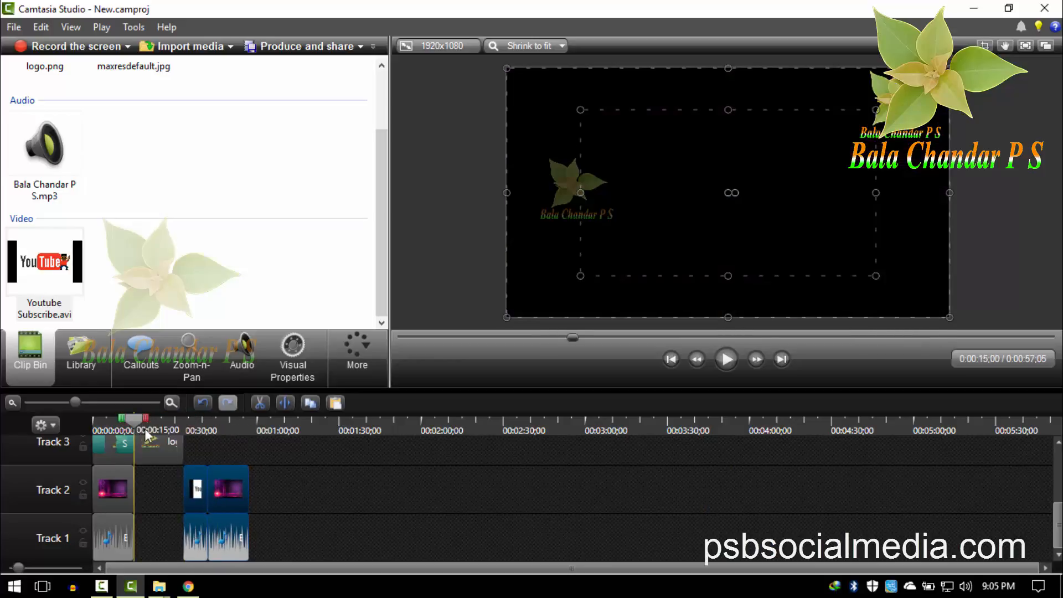
pyautogui.scroll(2, 338, 479)
pyautogui.scroll(1, 242, 485)
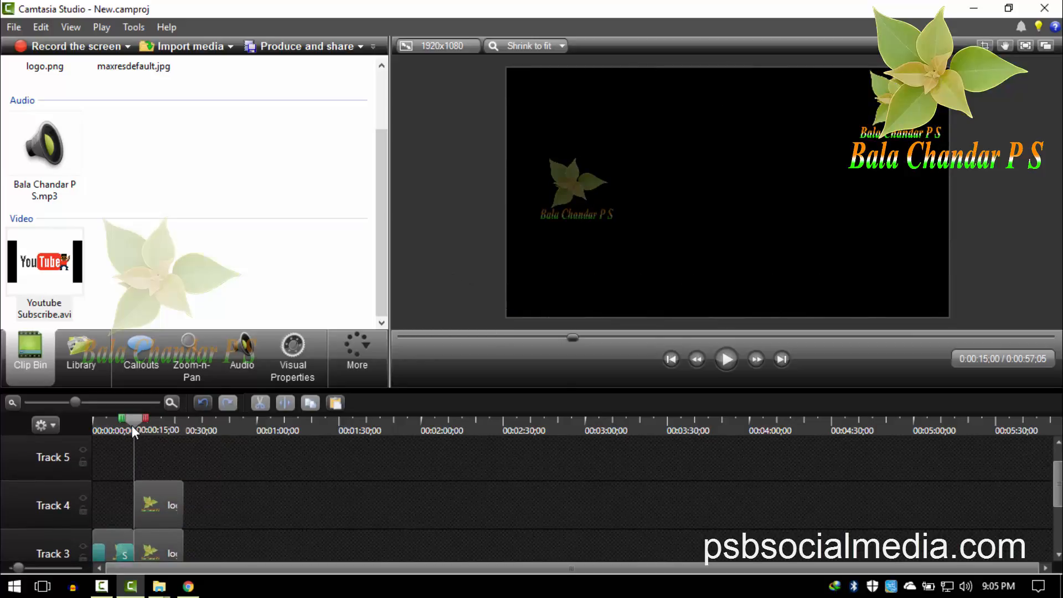
pyautogui.click(148, 430)
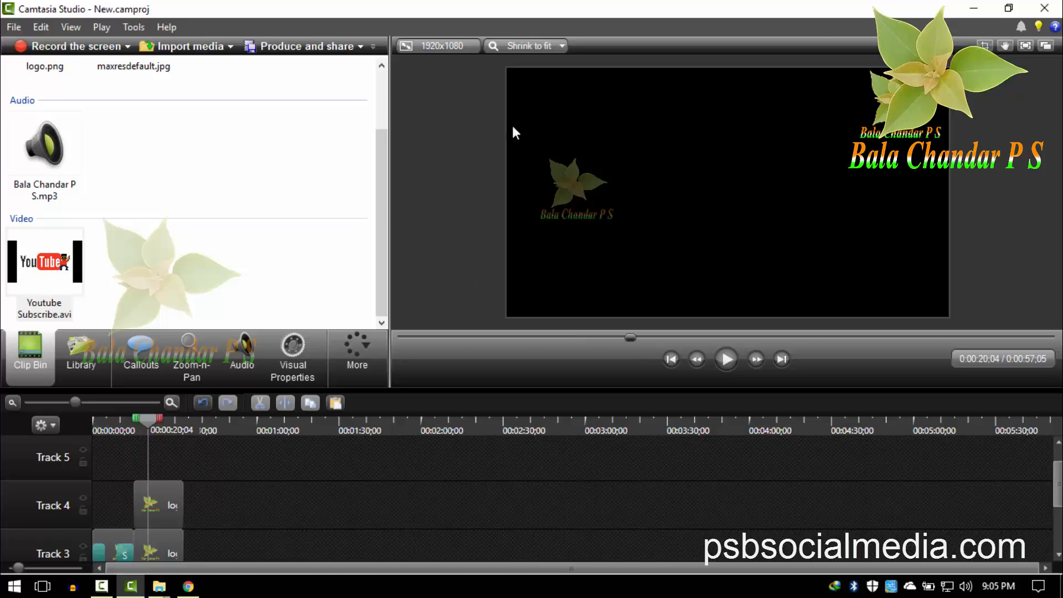
pyautogui.click(380, 216)
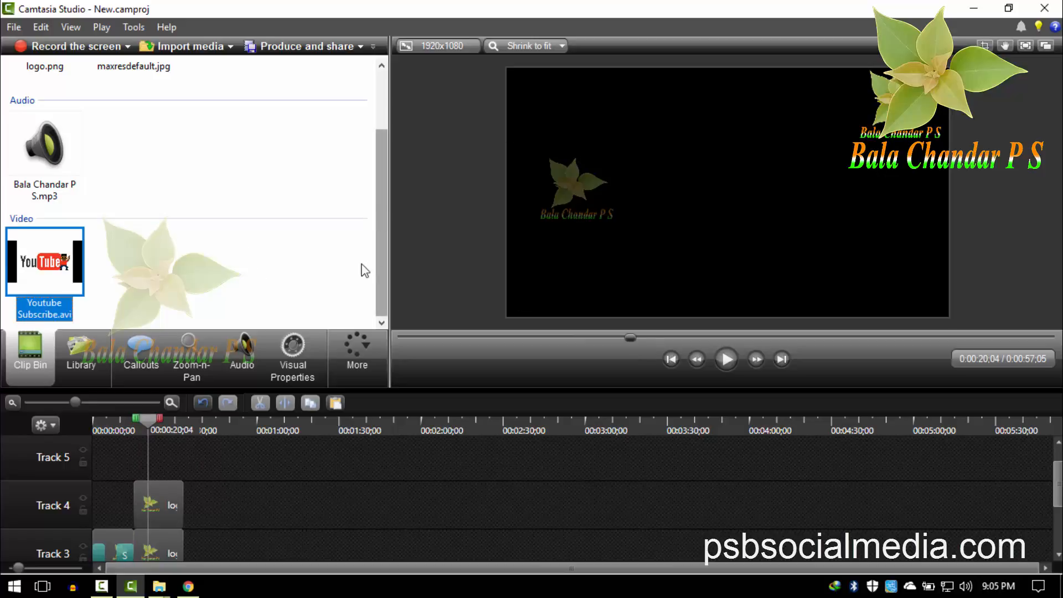
pyautogui.click(136, 365)
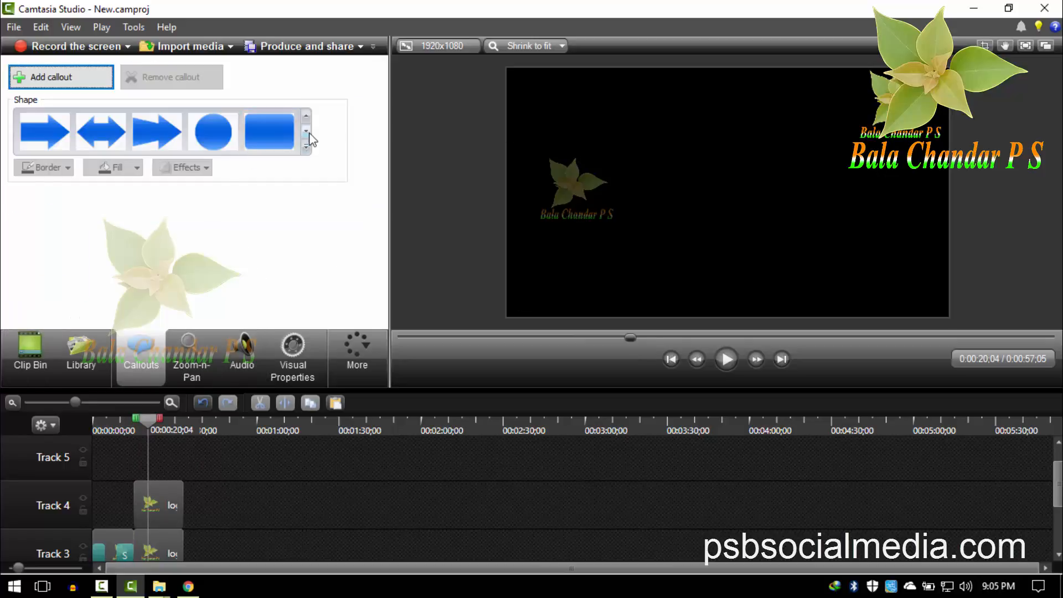
pyautogui.click(305, 147)
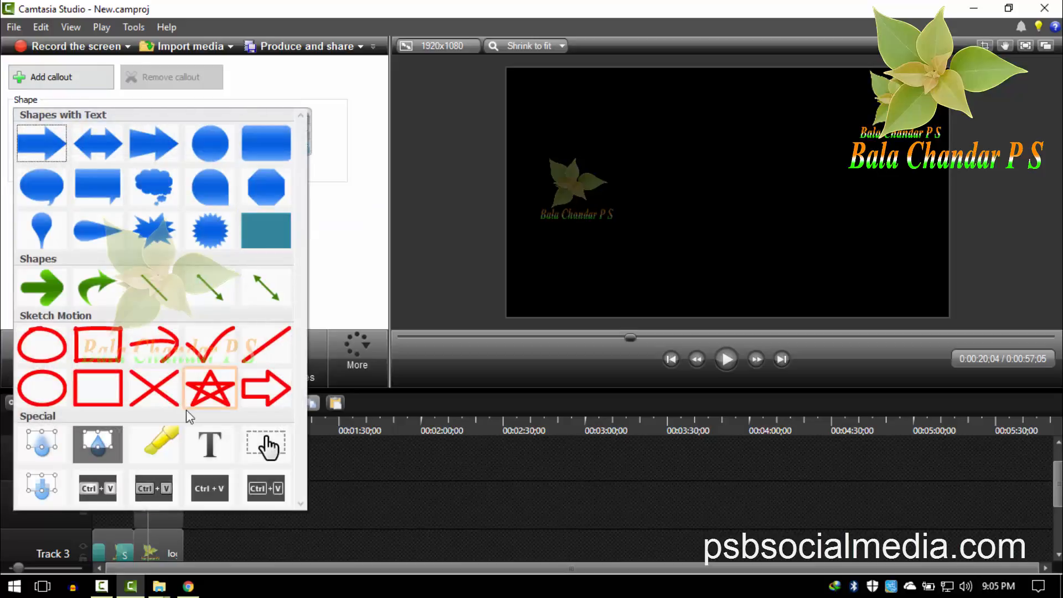
pyautogui.click(210, 444)
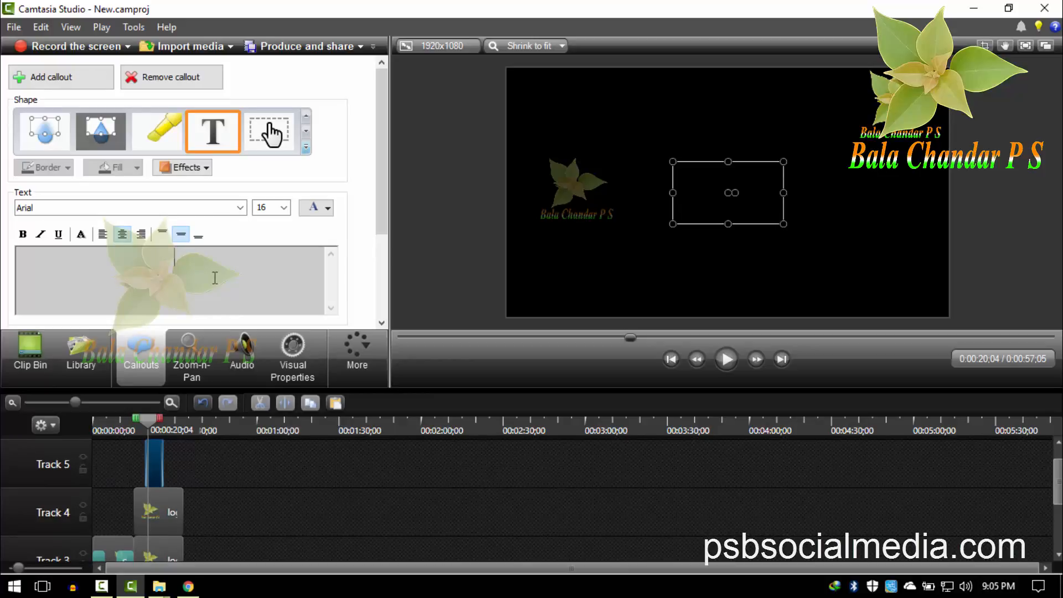
pyautogui.write('psbsocialmed')
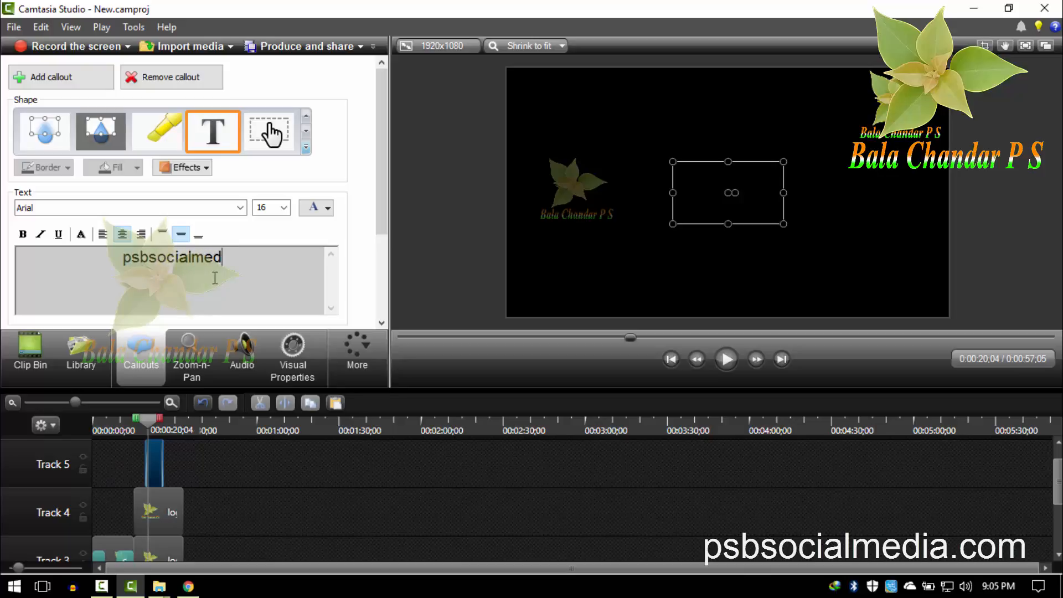
pyautogui.write('ia.com')
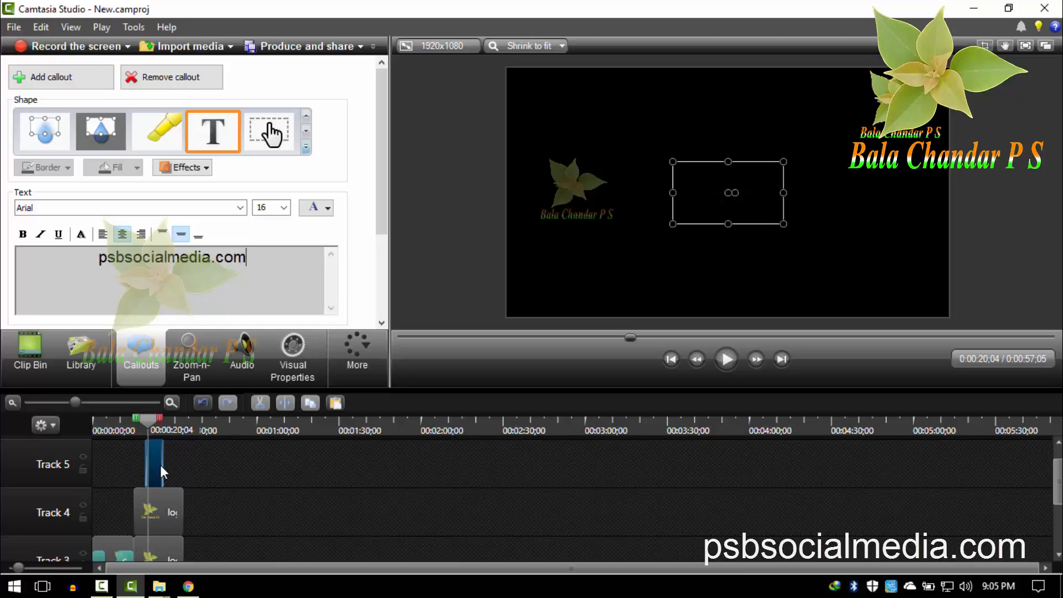
# Stretch the Track 5 text callout to span the same duration as the logo clips below it.
pyautogui.moveTo(161, 463); pyautogui.dragTo(134, 463)
pyautogui.click(240, 474)
pyautogui.moveTo(137, 427); pyautogui.dragTo(127, 420)
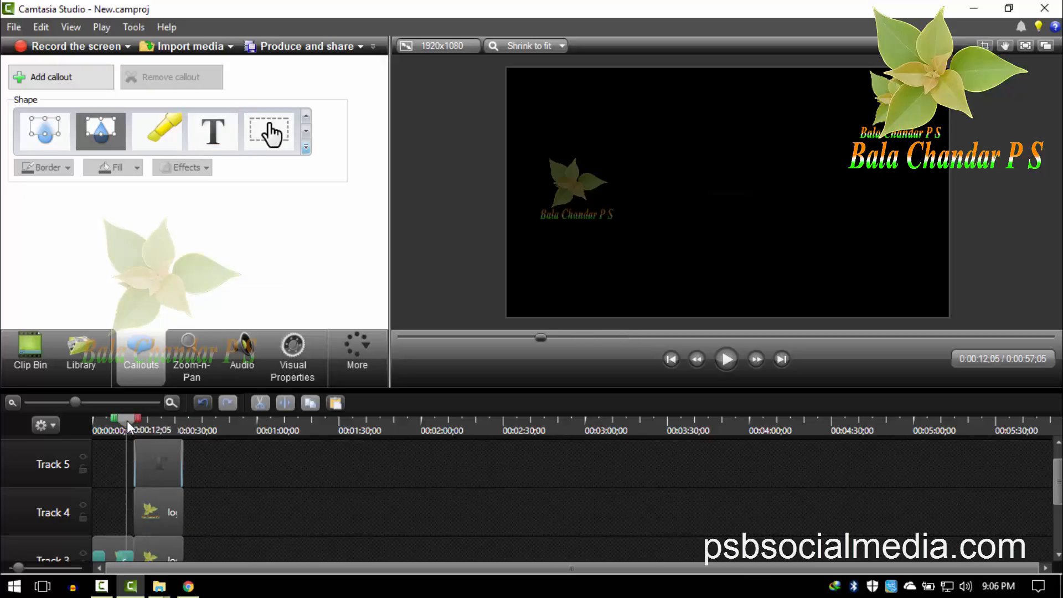
# Change the color of the psbsocialmedia.com callout text to white.
pyautogui.click(157, 468)
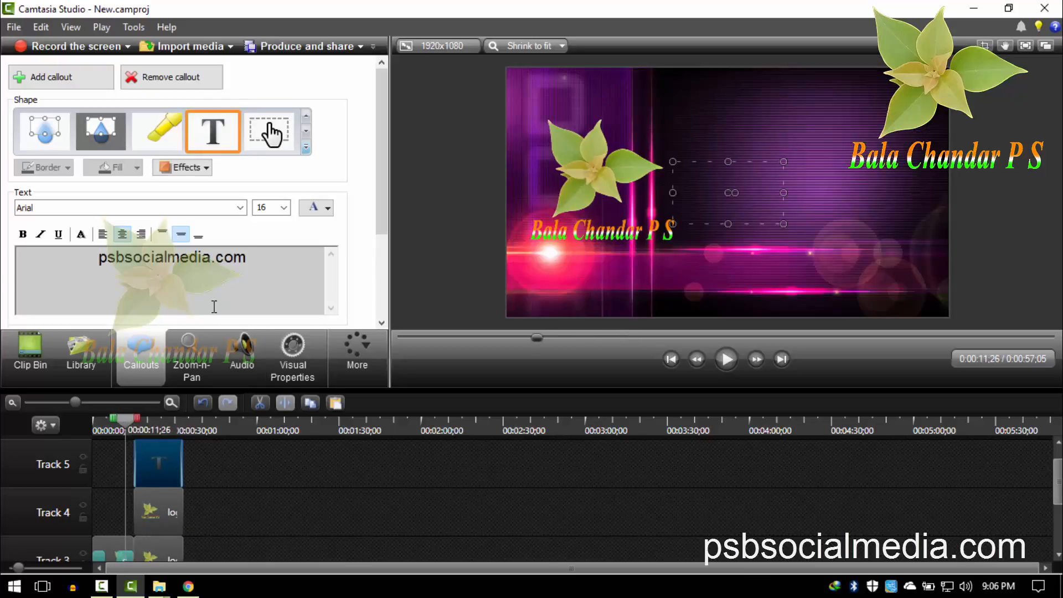
pyautogui.tripleClick(238, 287)
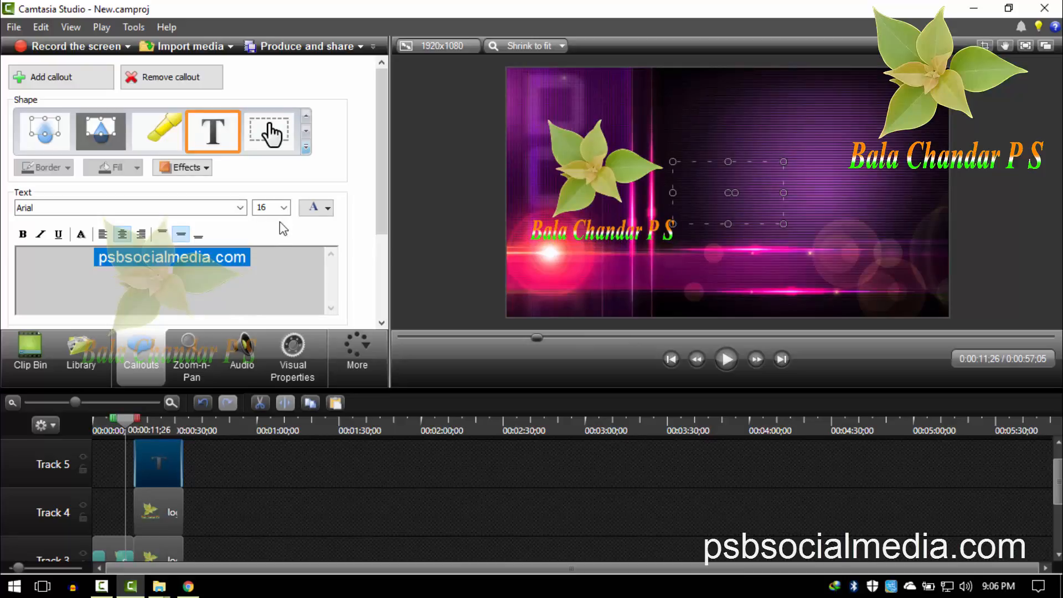
pyautogui.click(327, 210)
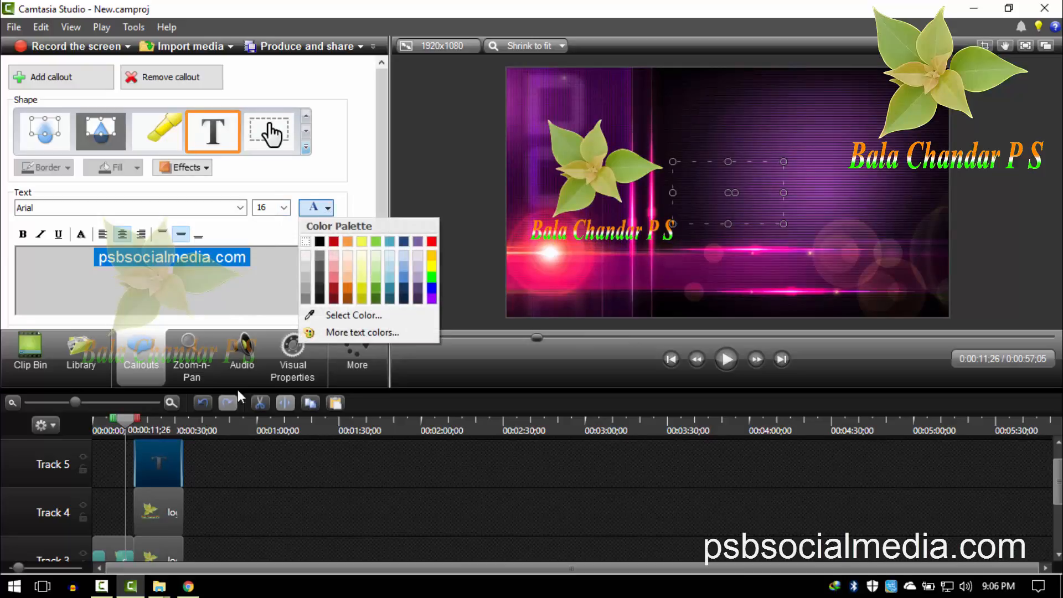
pyautogui.click(303, 261)
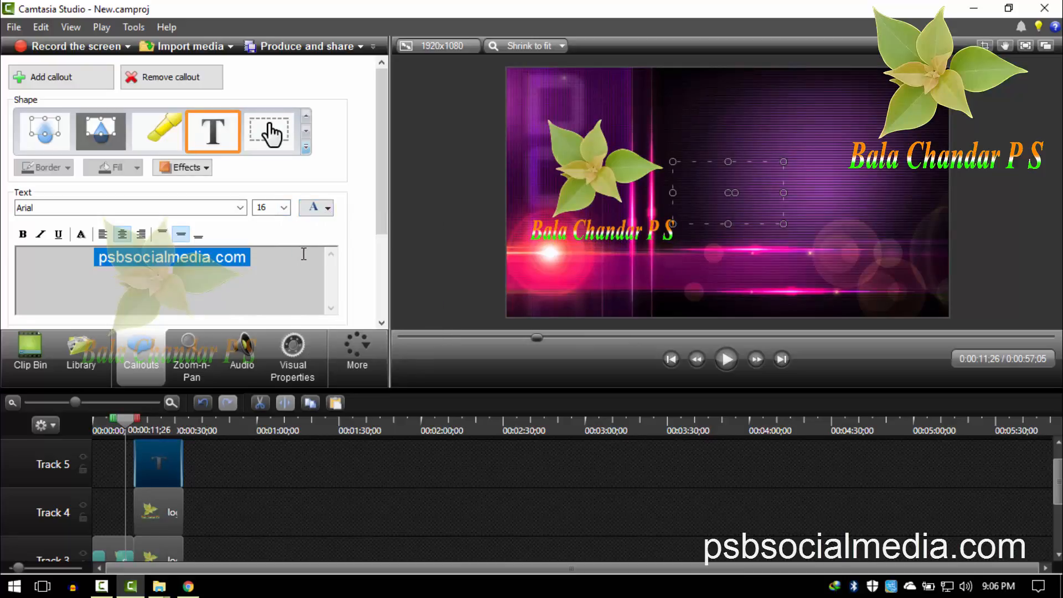
pyautogui.click(314, 210)
pyautogui.click(307, 257)
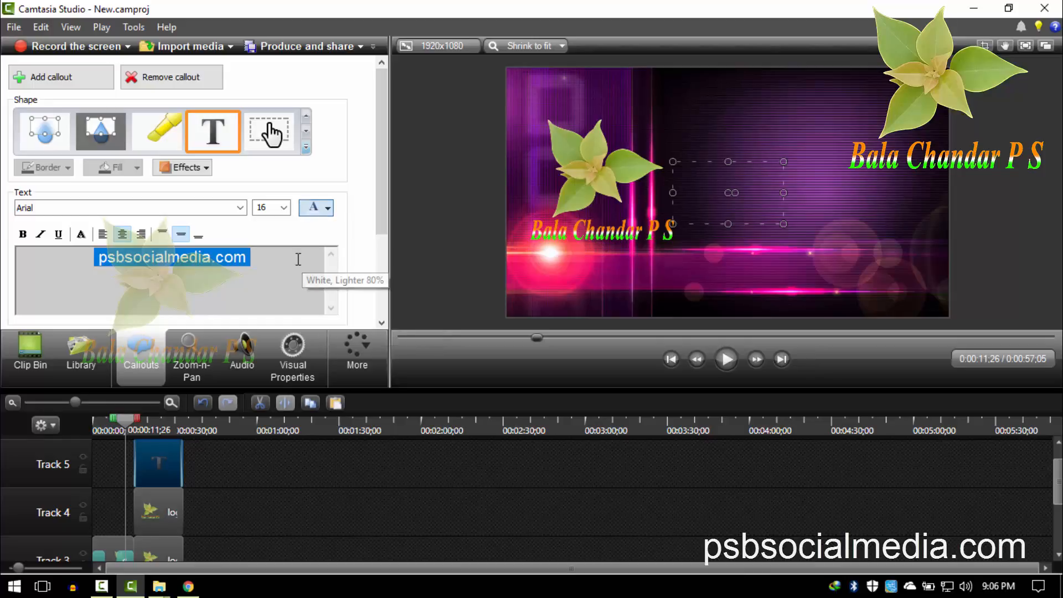
pyautogui.click(223, 277)
pyautogui.click(158, 304)
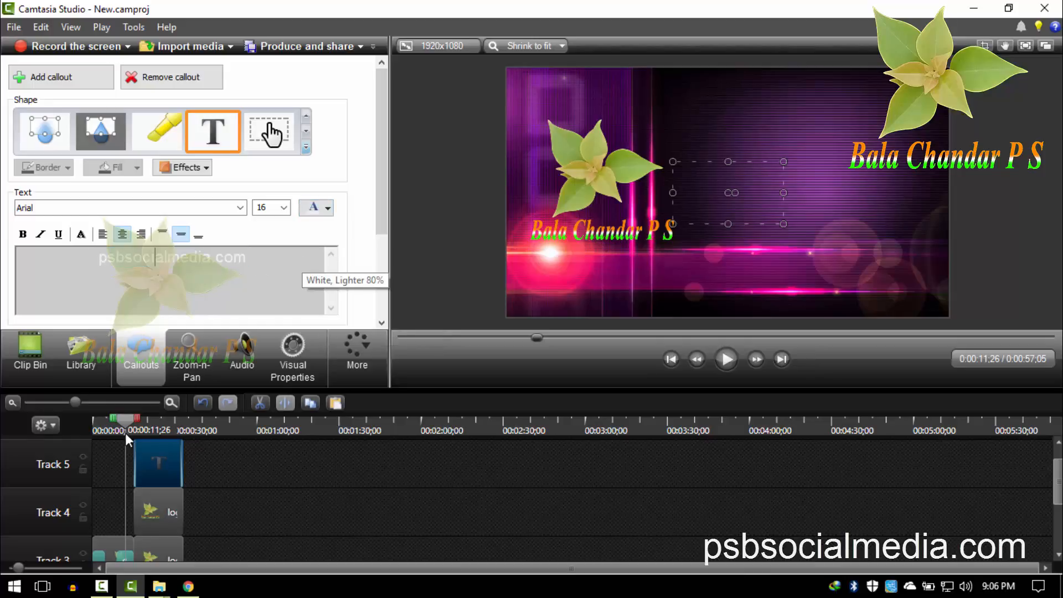
# Preview the callout at about 00:00:20 and set its whole text to size 48.
pyautogui.moveTo(129, 424); pyautogui.dragTo(154, 427)
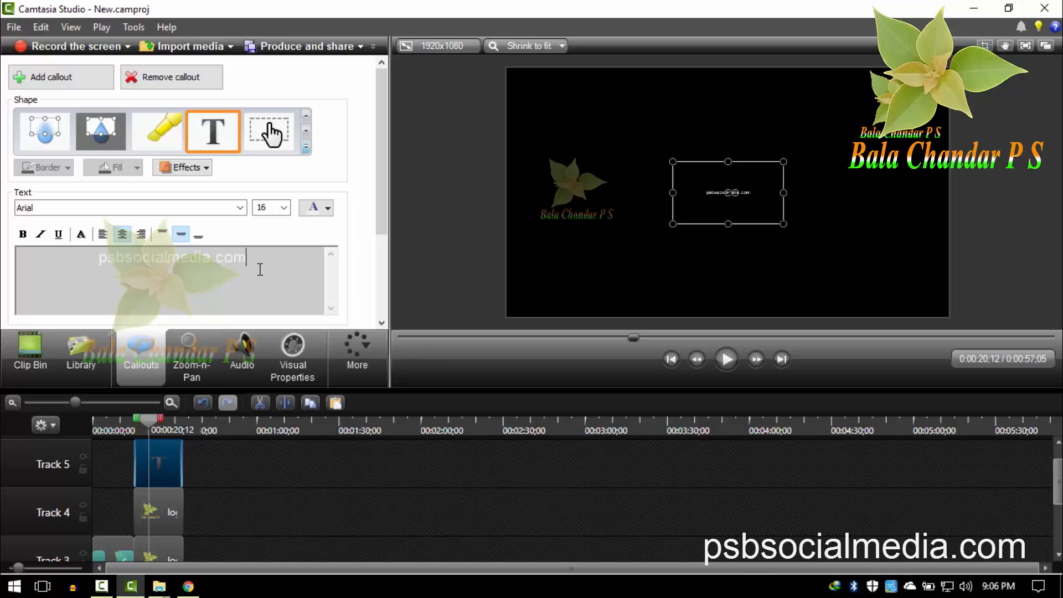
pyautogui.hotkey('ctrl', 'a')
pyautogui.click(283, 208)
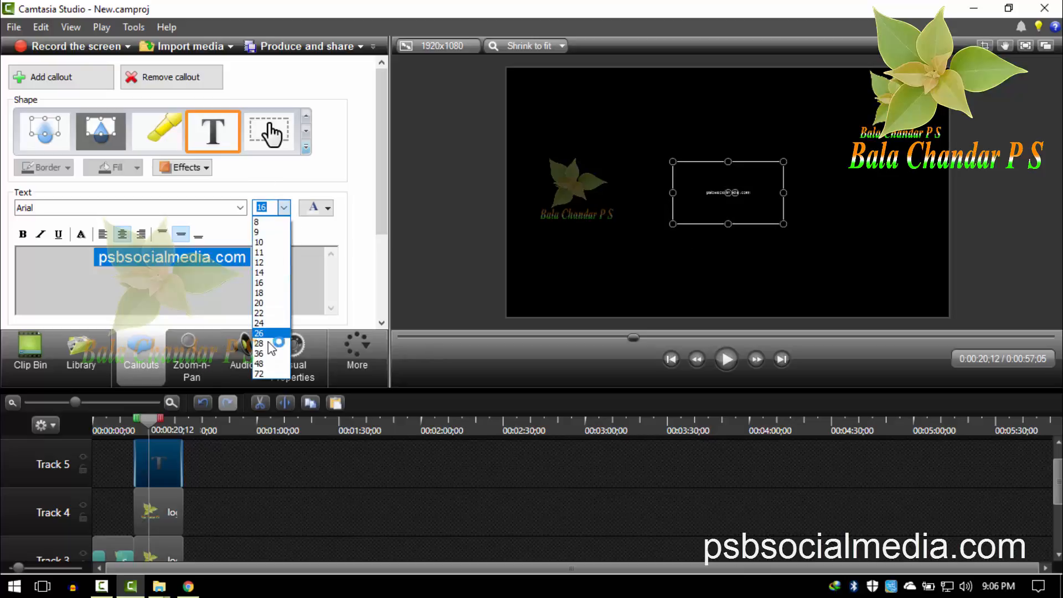
pyautogui.click(271, 357)
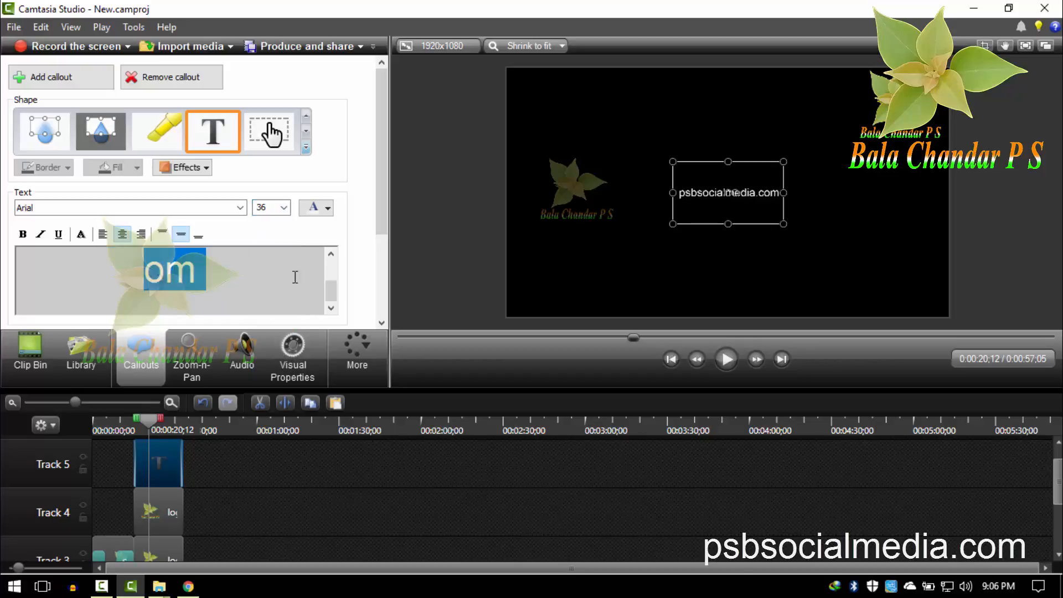
pyautogui.click(283, 208)
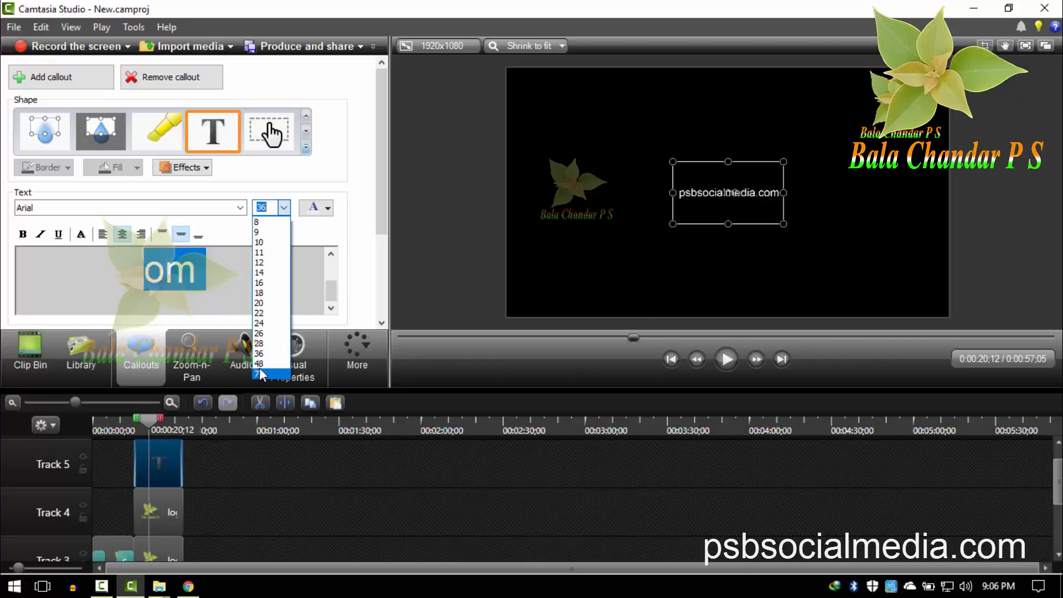
pyautogui.click(271, 368)
# Resize the callout box to fit the website text on one line and place it in the lower-right corner of the video frame.
pyautogui.moveTo(672, 224)
pyautogui.mouseDown()
pyautogui.moveTo(669, 240)
pyautogui.moveTo(659, 228)
pyautogui.mouseUp()
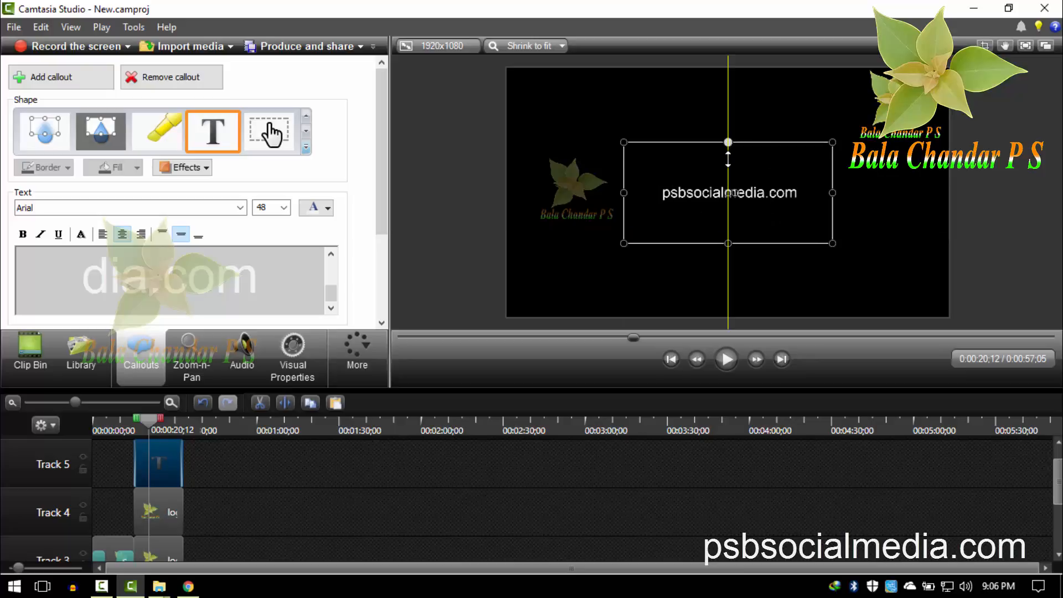
pyautogui.moveTo(729, 142); pyautogui.dragTo(882, 298)
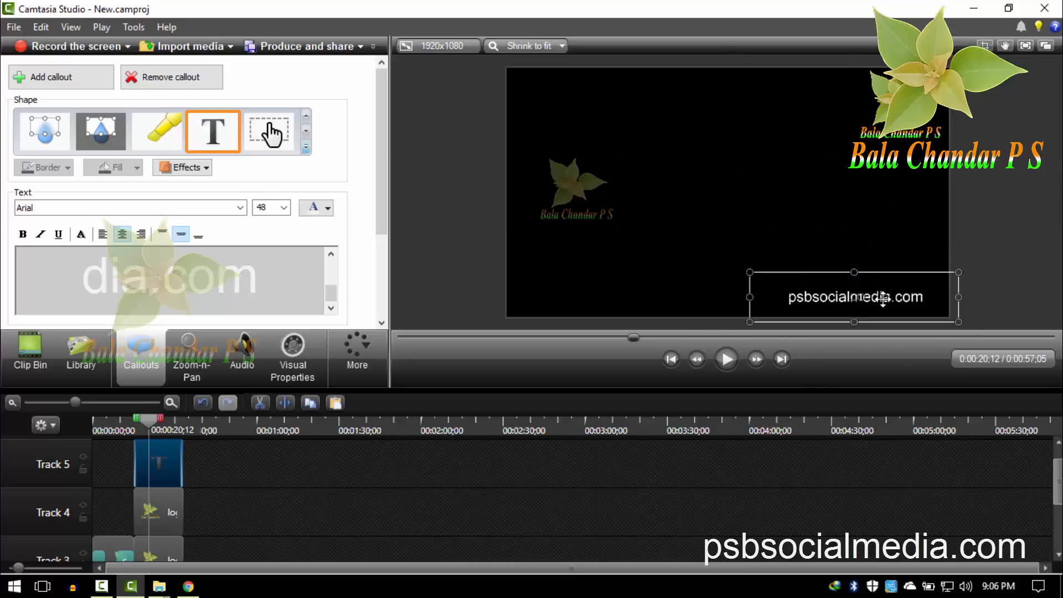
pyautogui.moveTo(749, 271); pyautogui.dragTo(779, 279)
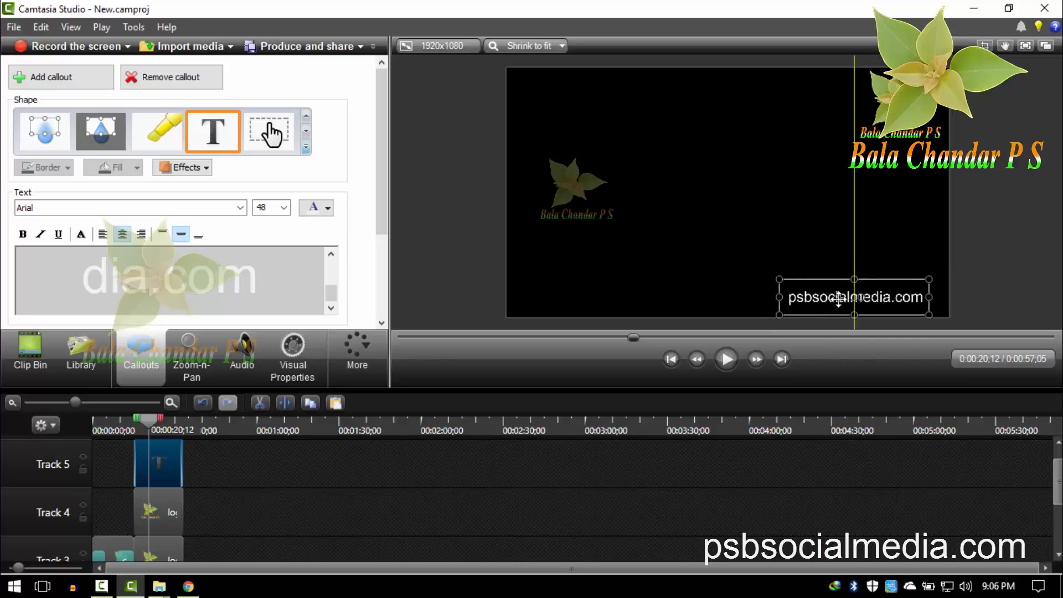
pyautogui.moveTo(838, 299); pyautogui.dragTo(849, 297)
pyautogui.click(1004, 283)
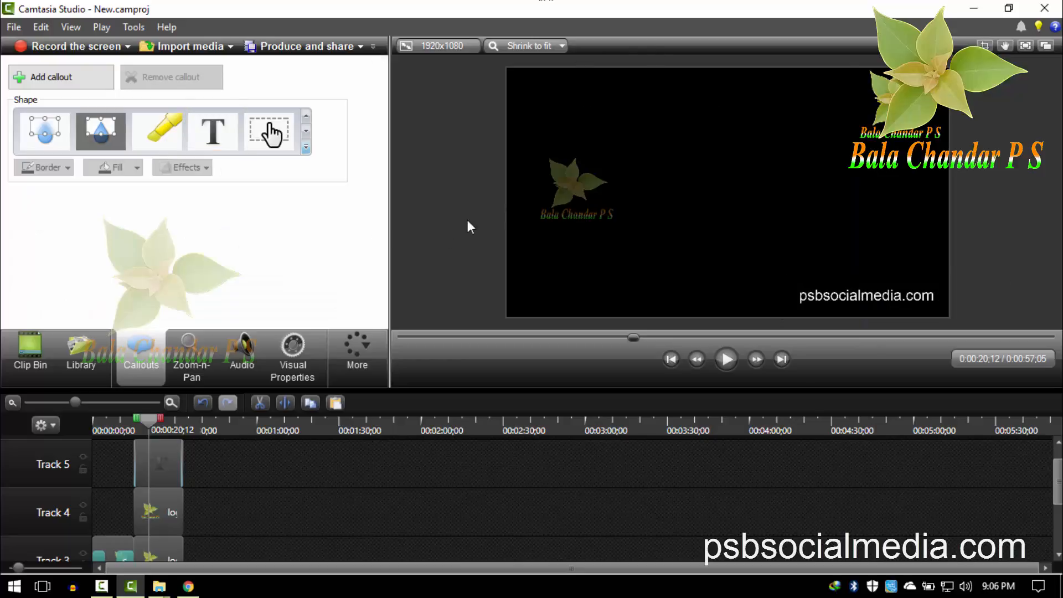
# Import the three technology images from the Tech folder inside Videos Photos Thumbnail Createing into the Camtasia Studio clip bin.
pyautogui.scroll(-2, 224, 464)
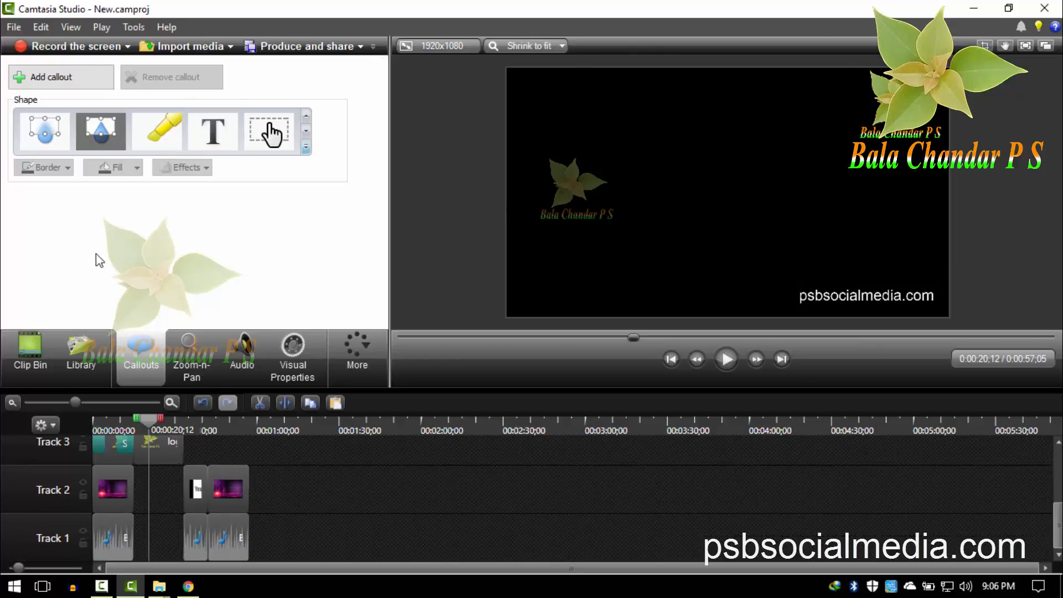
pyautogui.click(41, 345)
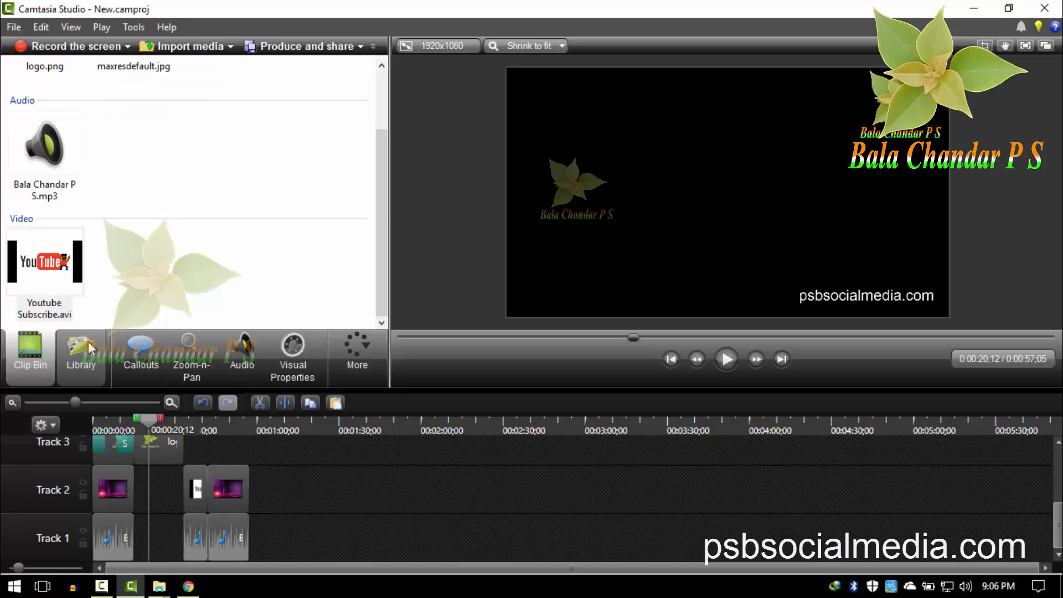
pyautogui.click(44, 260)
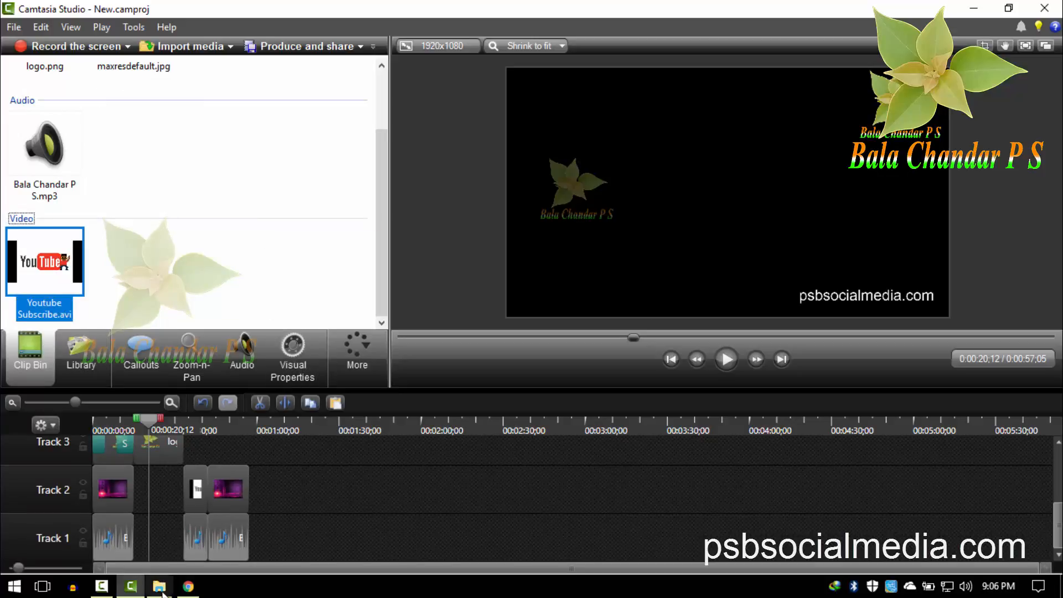
pyautogui.moveTo(160, 588)
pyautogui.click(237, 520)
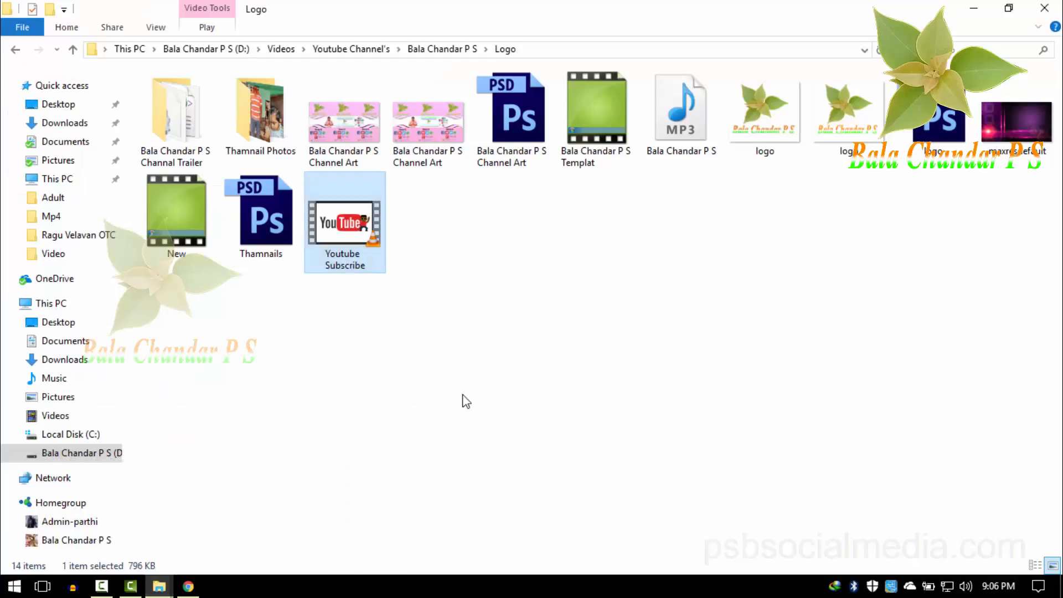
pyautogui.click(17, 49)
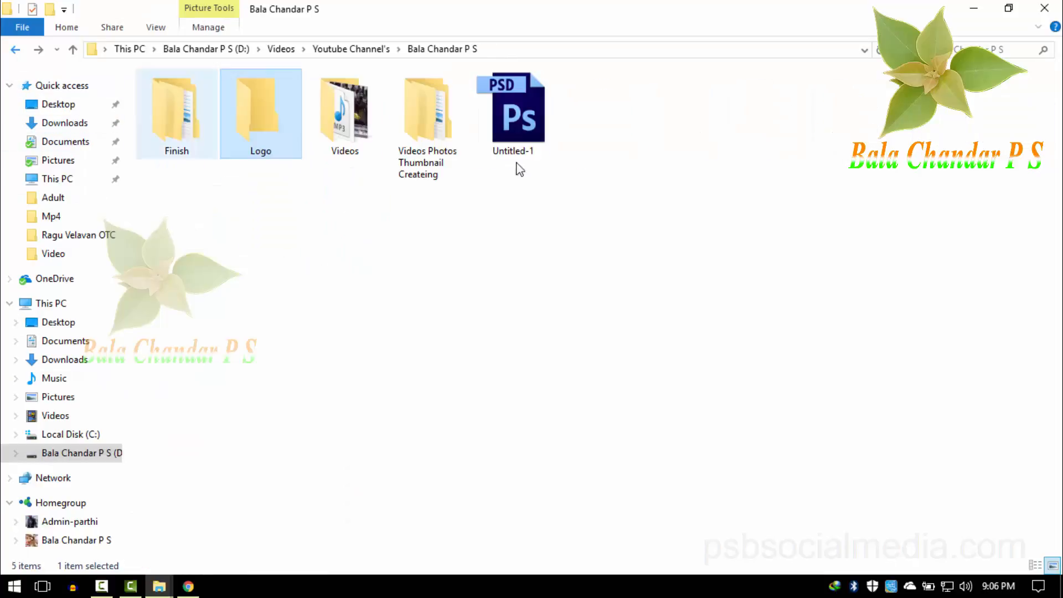
pyautogui.doubleClick(408, 130)
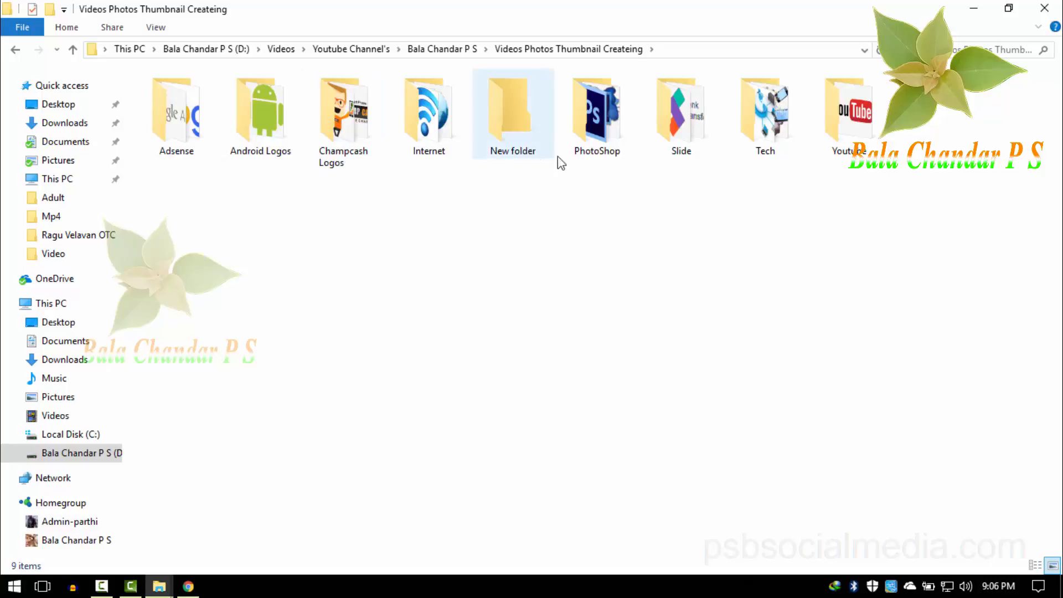
pyautogui.click(349, 123)
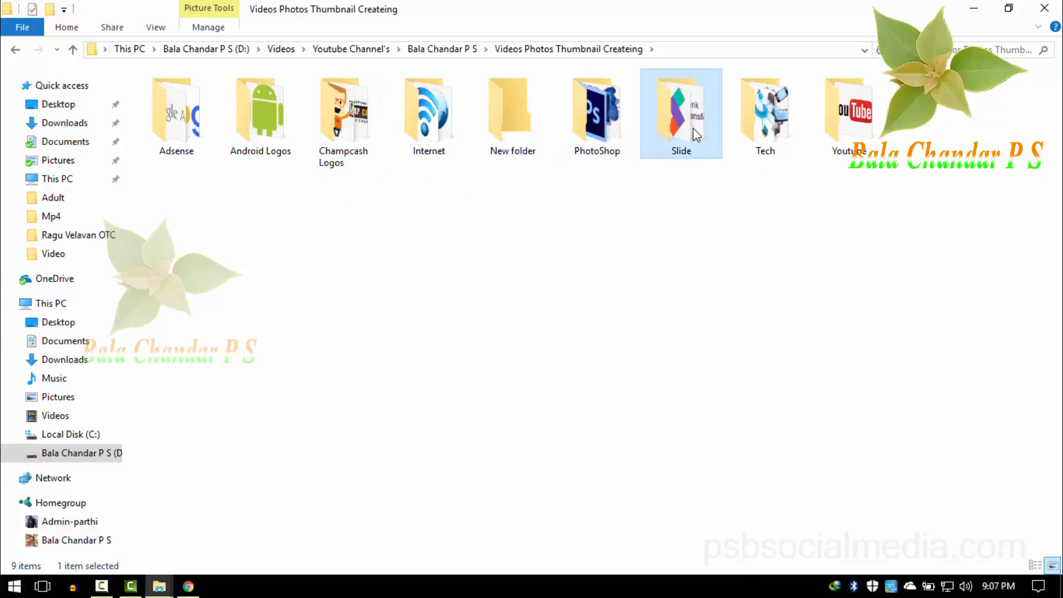
pyautogui.doubleClick(772, 134)
pyautogui.moveTo(384, 196); pyautogui.dragTo(130, 69)
pyautogui.moveTo(191, 123); pyautogui.dragTo(228, 195)
pyautogui.hotkey('alt', 'Tab')
# Add the three technology images from the clip bin to Track 2, in the empty area after the ending clip.
pyautogui.scroll(2, 124, 208)
pyautogui.scroll(1, 124, 200)
pyautogui.click(52, 136)
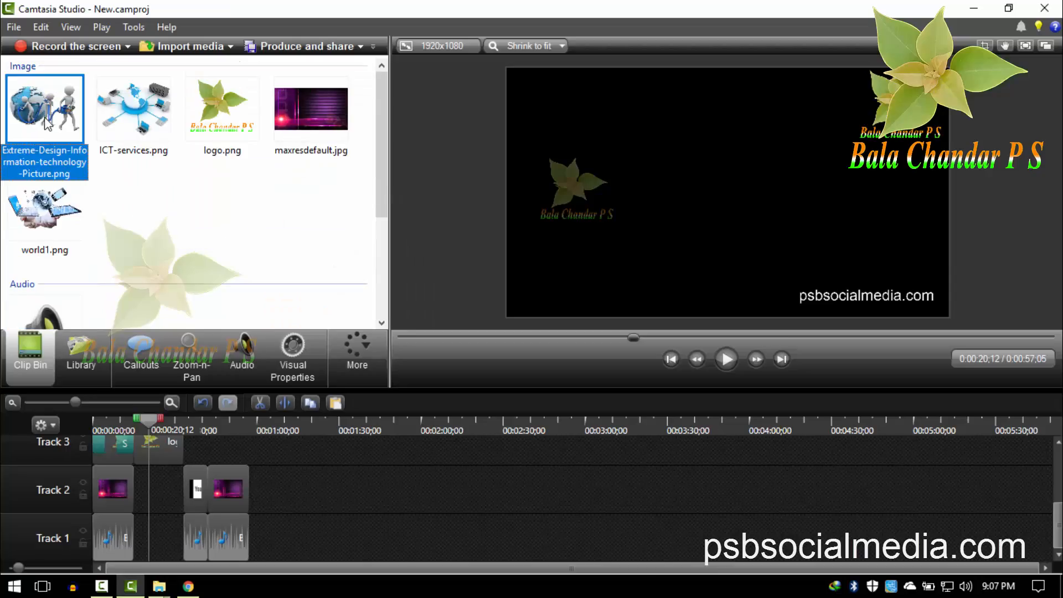
pyautogui.keyDown('ctrl'); pyautogui.click(118, 147); pyautogui.keyUp('ctrl')
pyautogui.keyDown('ctrl'); pyautogui.click(56, 213); pyautogui.keyUp('ctrl')
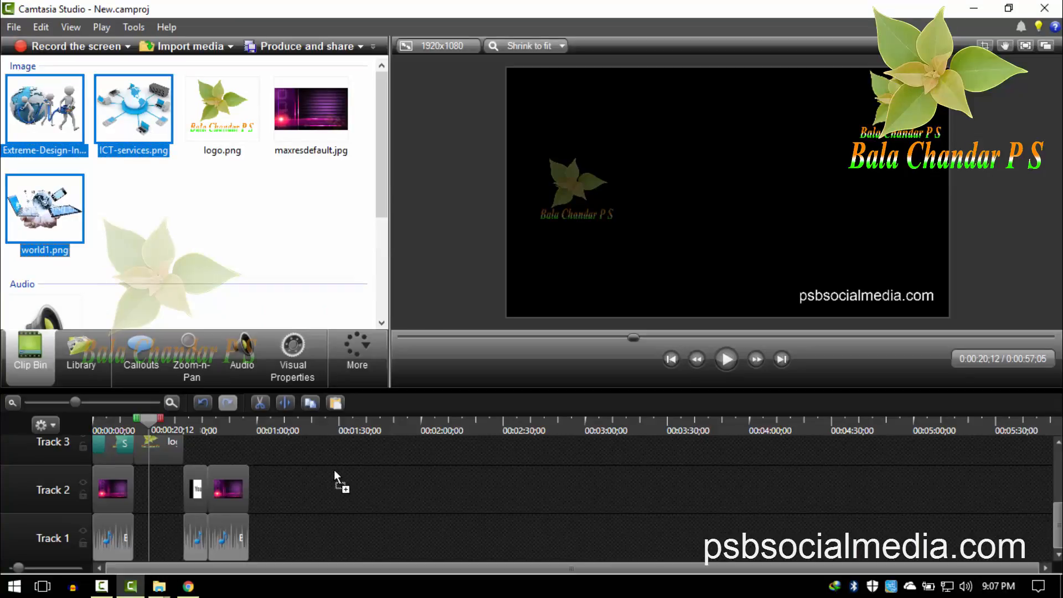
pyautogui.moveTo(334, 470); pyautogui.dragTo(337, 478)
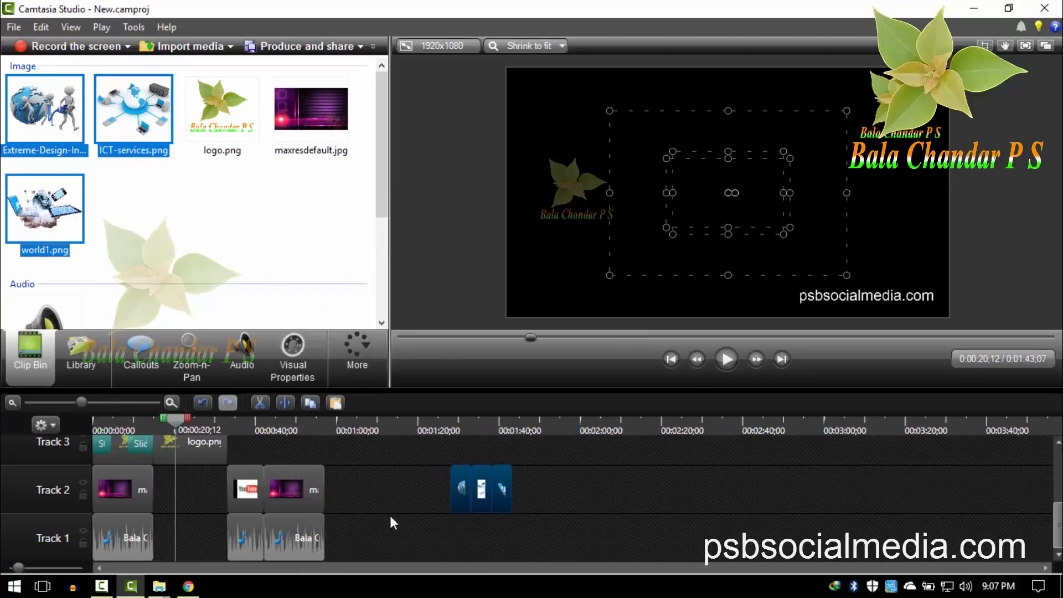
# Move the three image clips into the Track 2 gap after the intro and extend world1.png up to the subscribe clip.
pyautogui.scroll(2, 390, 516)
pyautogui.scroll(-1, 778, 487)
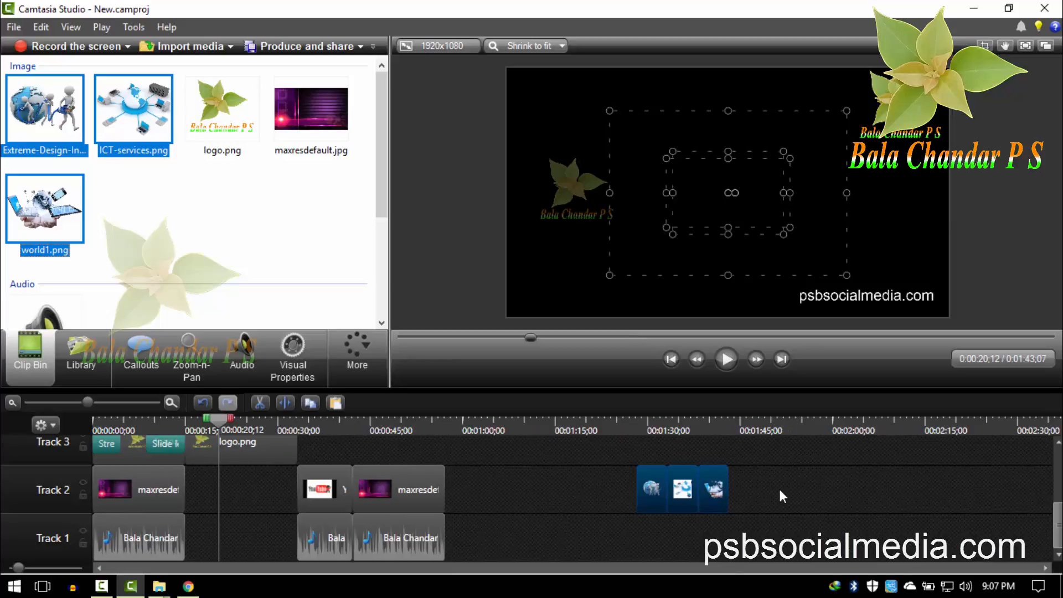
pyautogui.click(722, 493)
pyautogui.moveTo(661, 500); pyautogui.dragTo(214, 509)
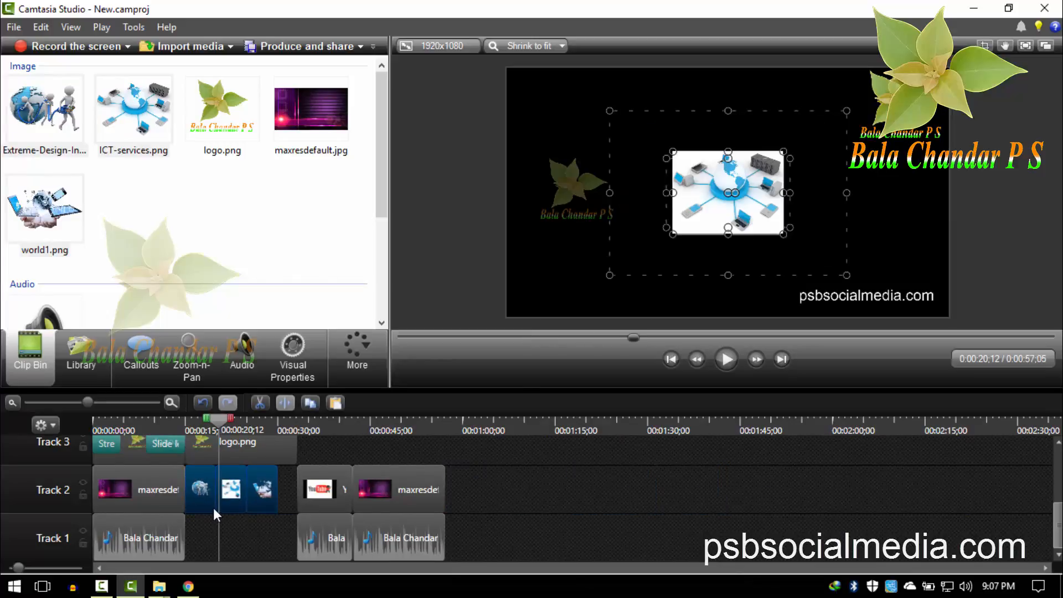
pyautogui.moveTo(275, 491); pyautogui.dragTo(296, 490)
# Preview the first technology image at about 00:00:16 and enlarge it proportionally to the full height of the video frame.
pyautogui.click(208, 491)
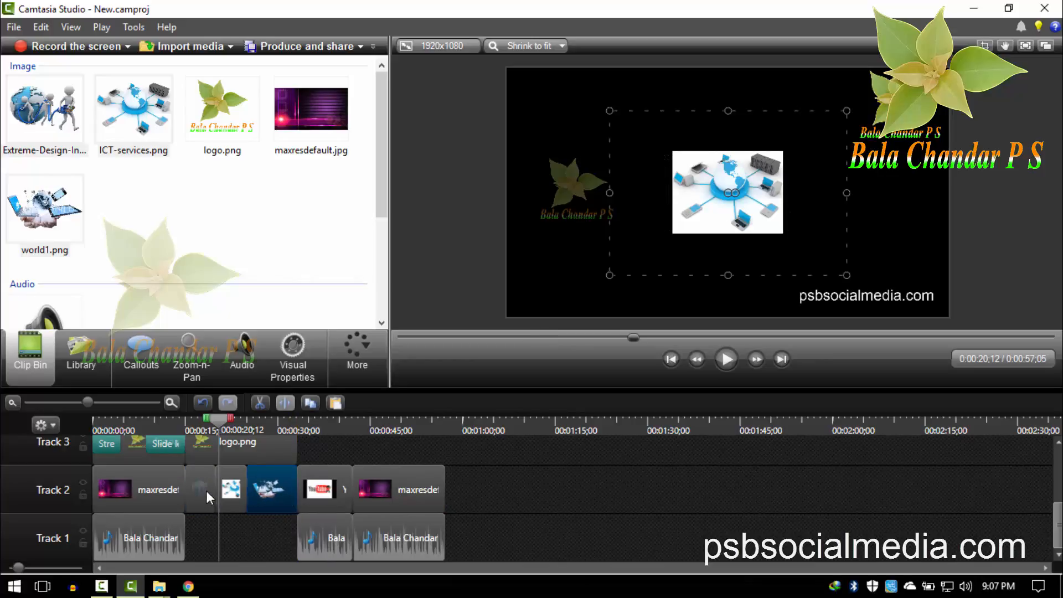
pyautogui.click(195, 427)
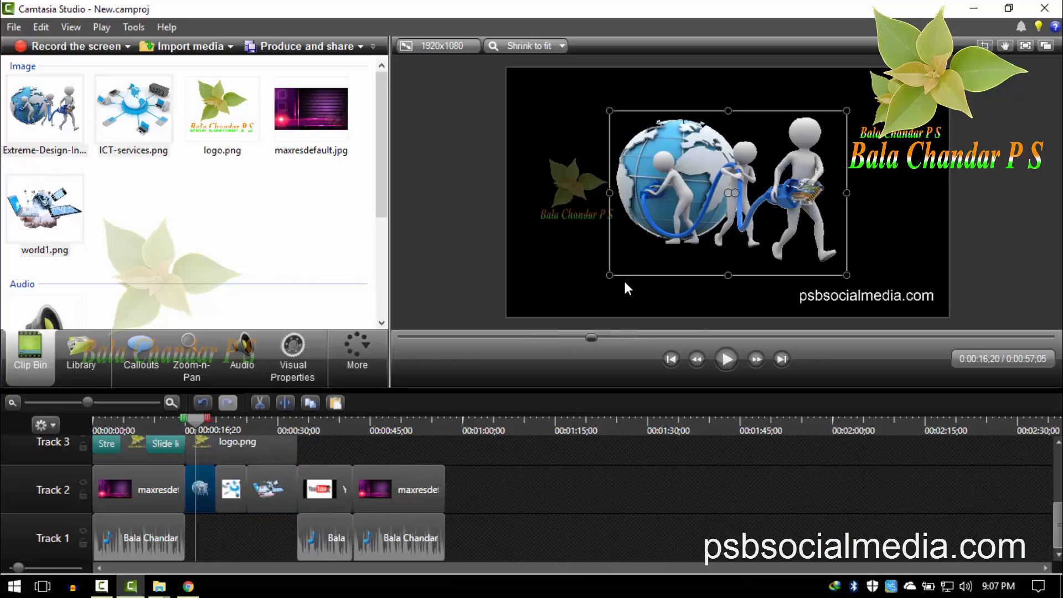
pyautogui.moveTo(608, 277); pyautogui.dragTo(543, 283)
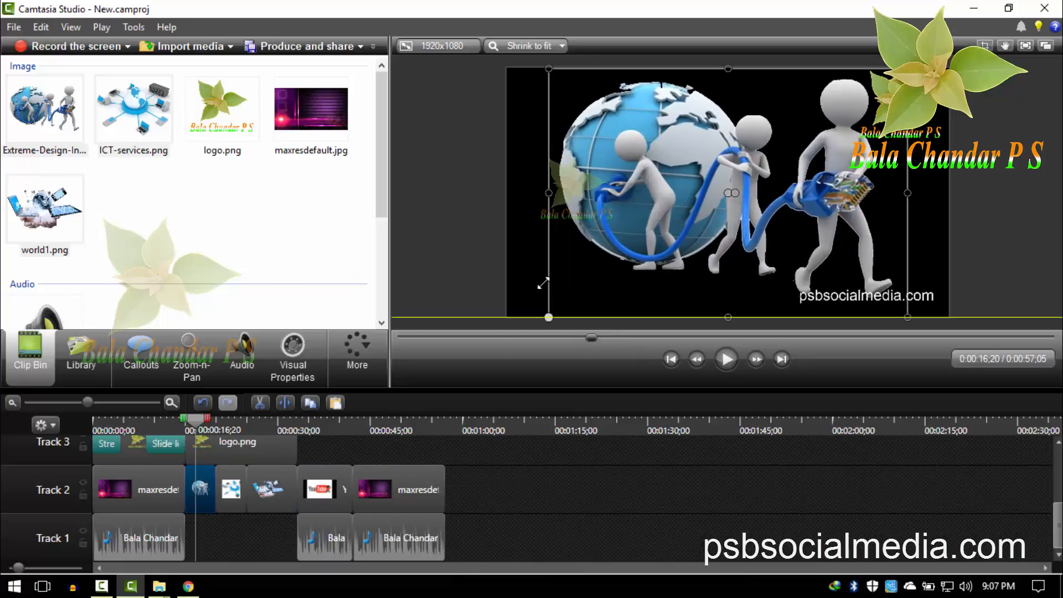
pyautogui.click(473, 249)
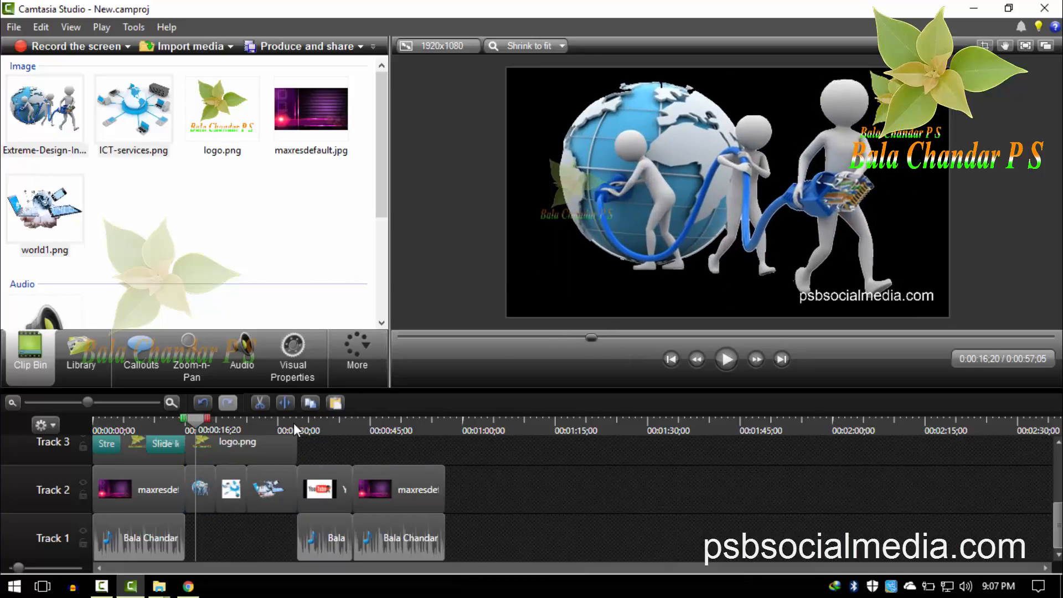
# Enlarge the ICT-services.png image to the frame's full height and stretch its width to fill the whole video frame.
pyautogui.click(230, 420)
pyautogui.click(687, 225)
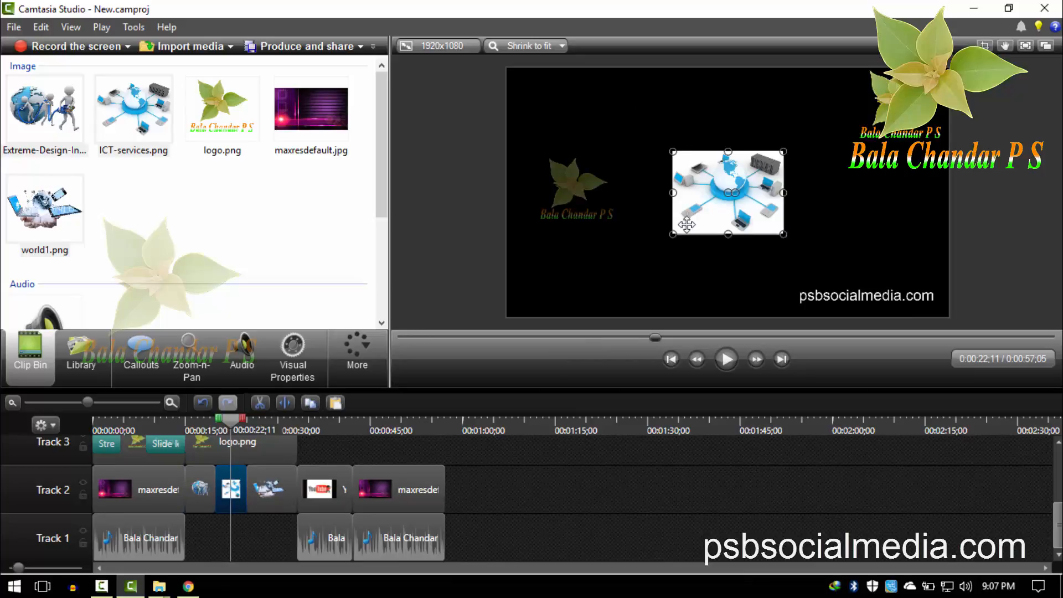
pyautogui.moveTo(668, 238); pyautogui.dragTo(564, 294)
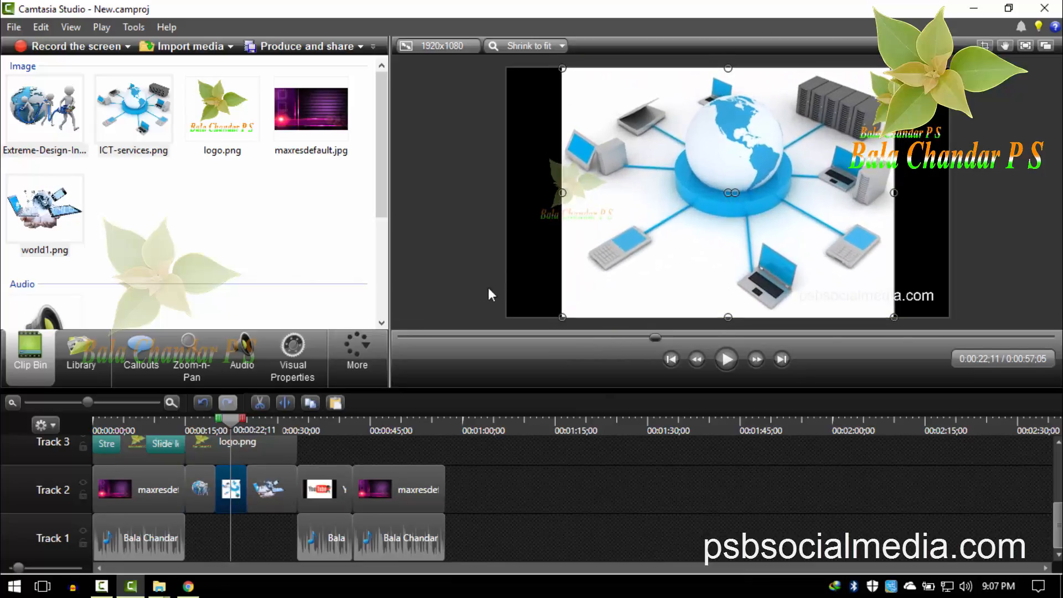
pyautogui.click(481, 268)
pyautogui.click(666, 212)
pyautogui.moveTo(563, 197); pyautogui.dragTo(504, 194)
pyautogui.click(461, 198)
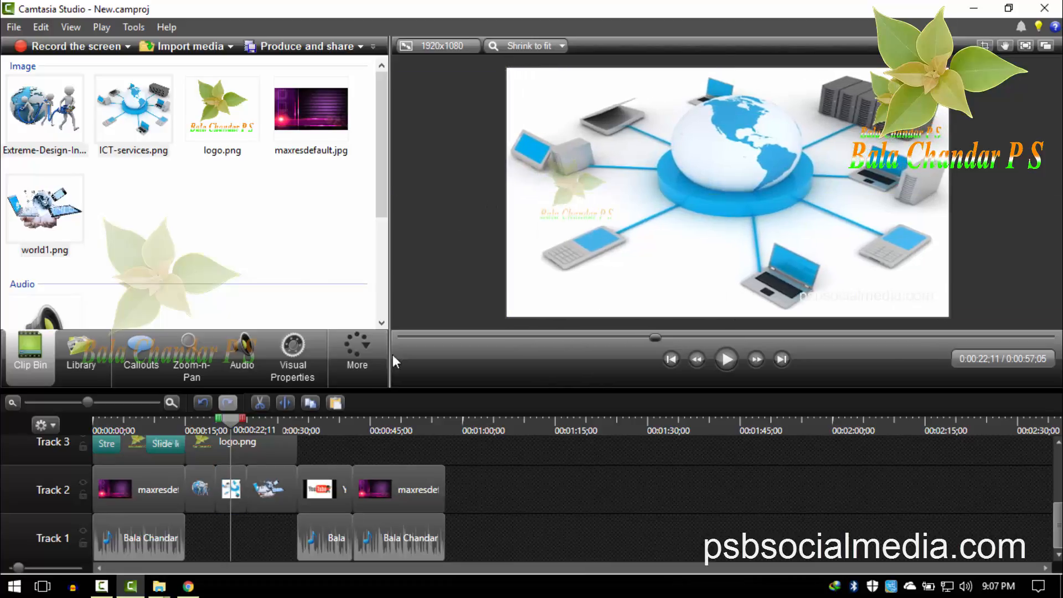
# Preview world1.png at about 00:00:29 and enlarge it to fill the video frame.
pyautogui.click(272, 430)
pyautogui.click(271, 471)
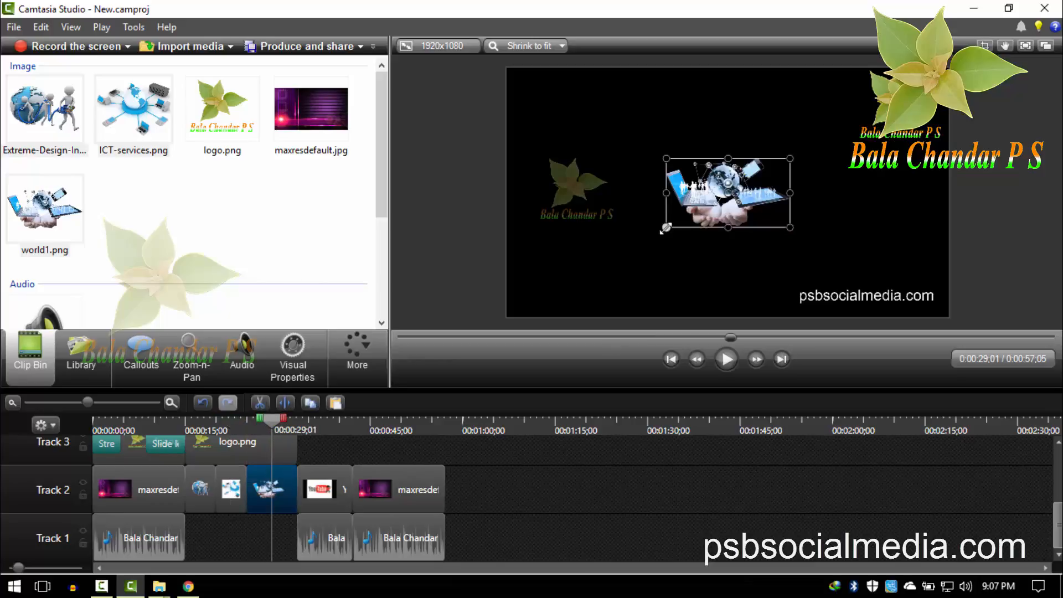
pyautogui.moveTo(667, 228); pyautogui.dragTo(508, 264)
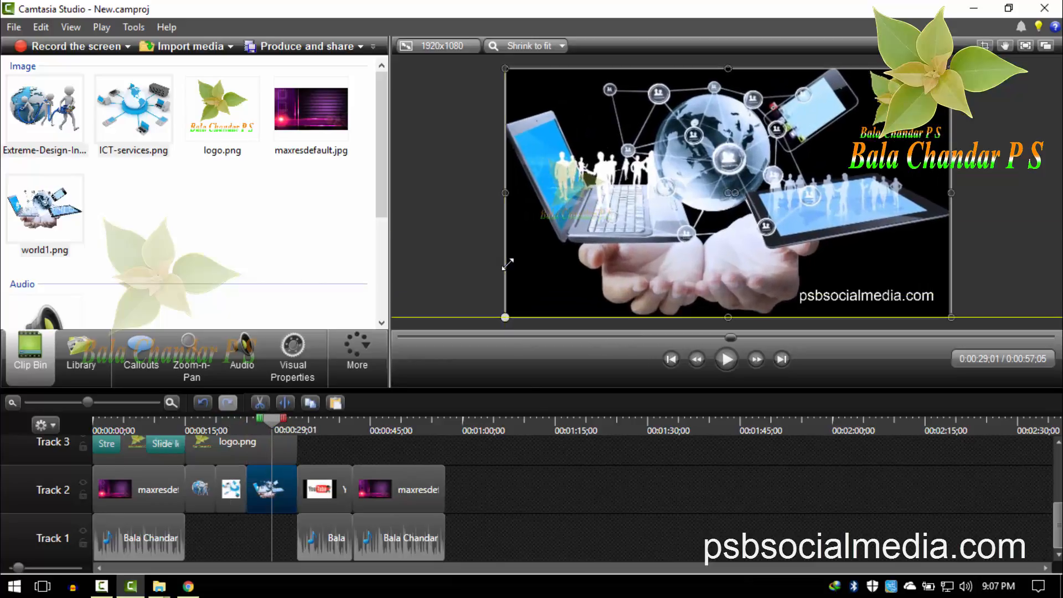
pyautogui.click(573, 411)
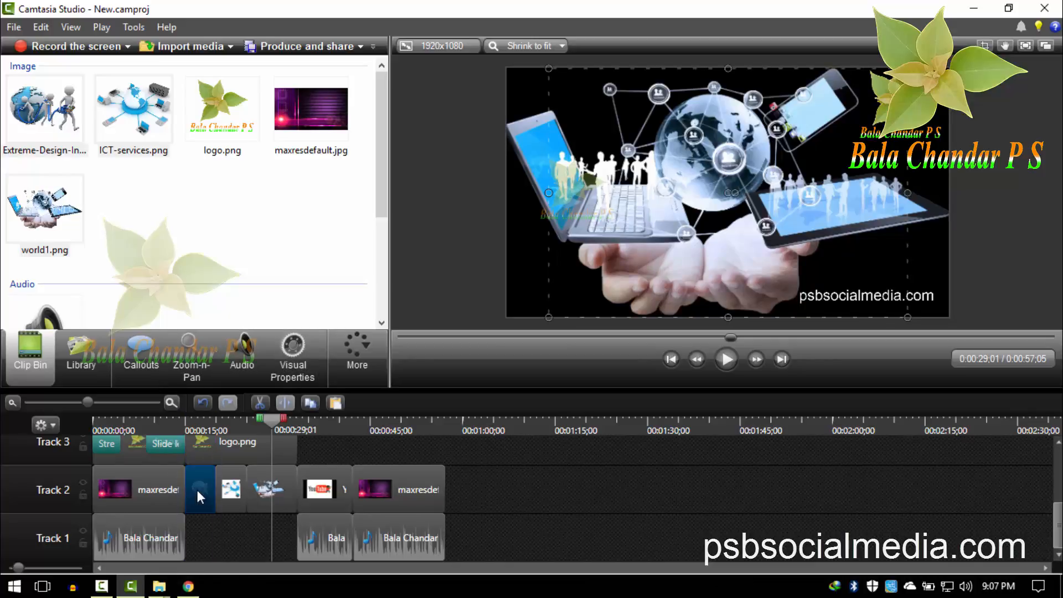
# Trim the start of the first technology image slightly and apply the Barn transition to its beginning.
pyautogui.moveTo(186, 480); pyautogui.dragTo(193, 479)
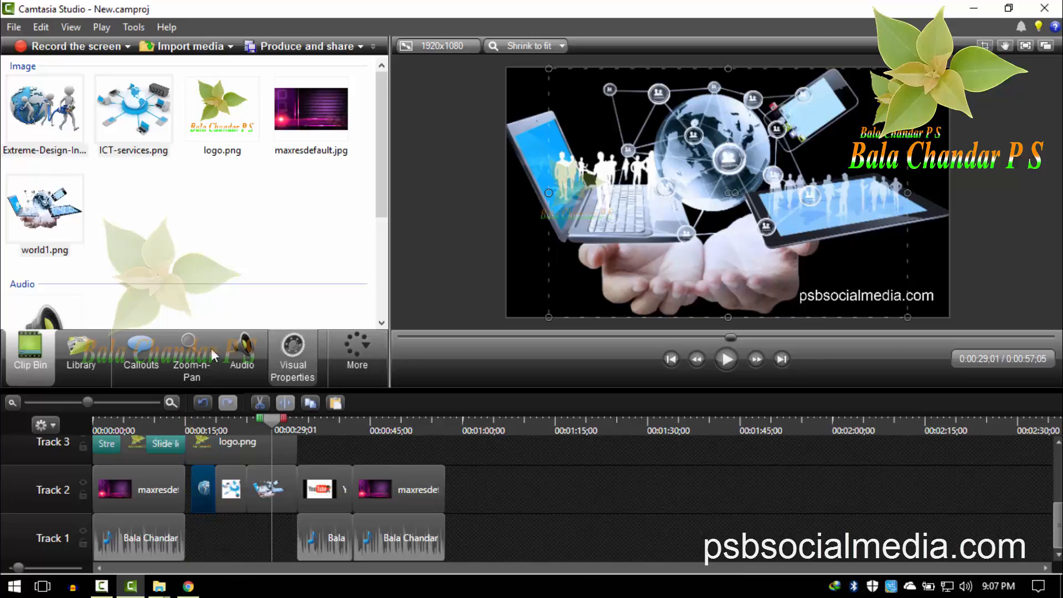
pyautogui.click(285, 365)
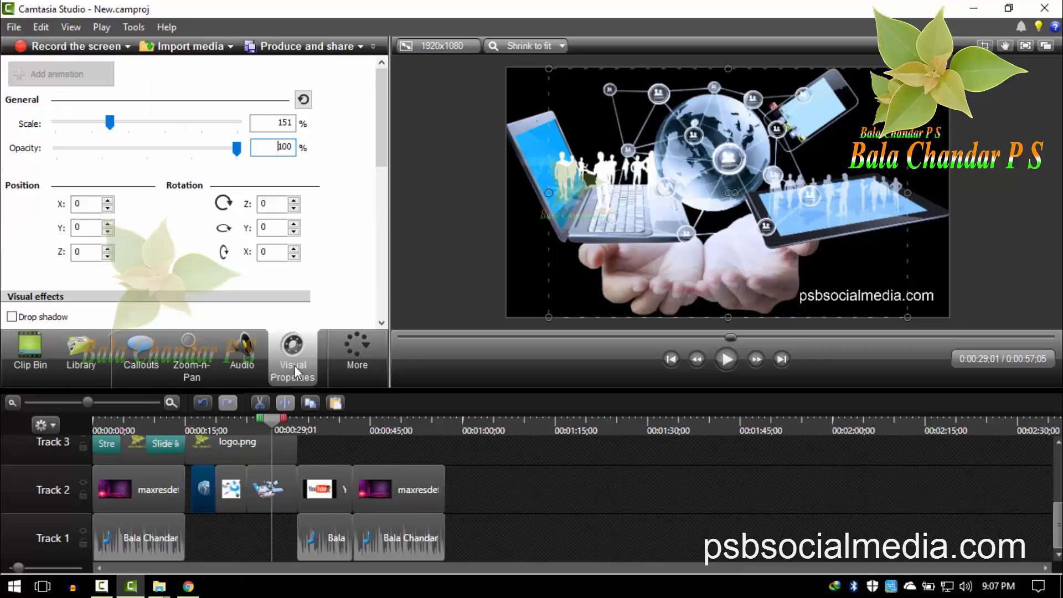
pyautogui.click(359, 368)
pyautogui.click(360, 381)
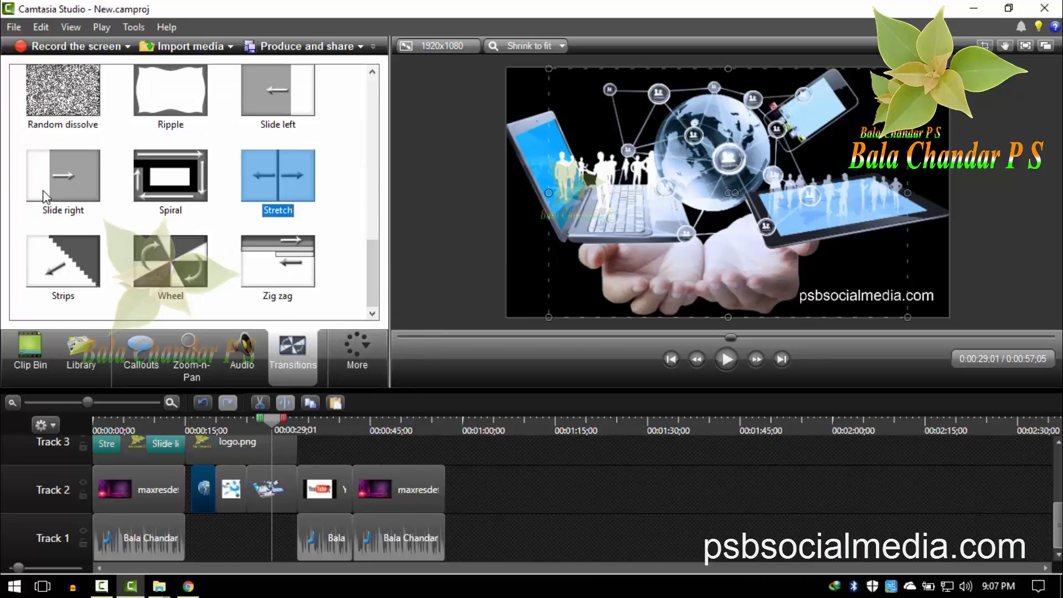
pyautogui.scroll(10, 108, 228)
pyautogui.moveTo(84, 115); pyautogui.dragTo(150, 377)
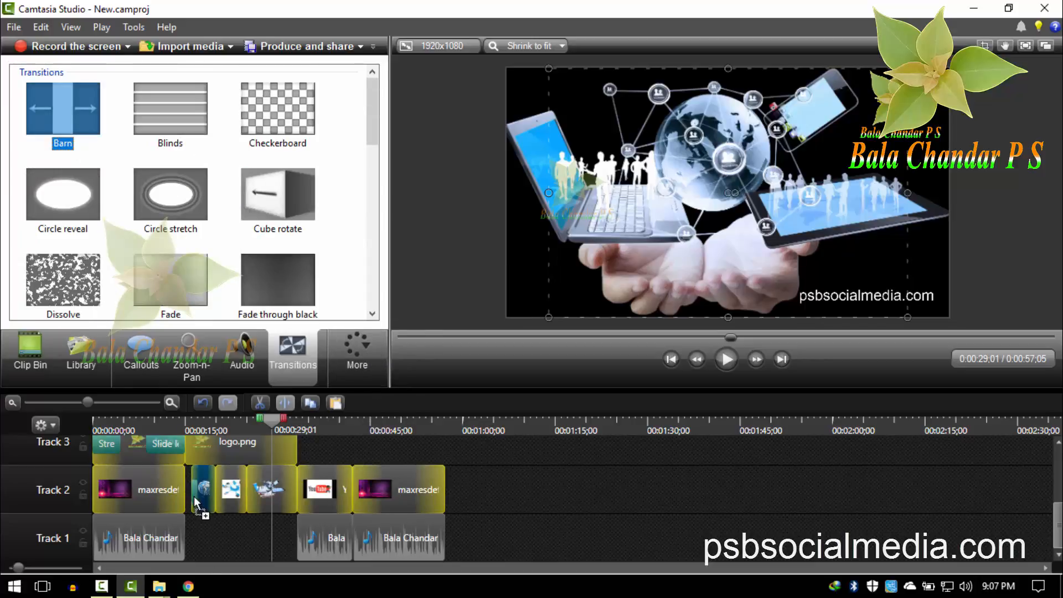
pyautogui.moveTo(198, 490); pyautogui.dragTo(198, 490)
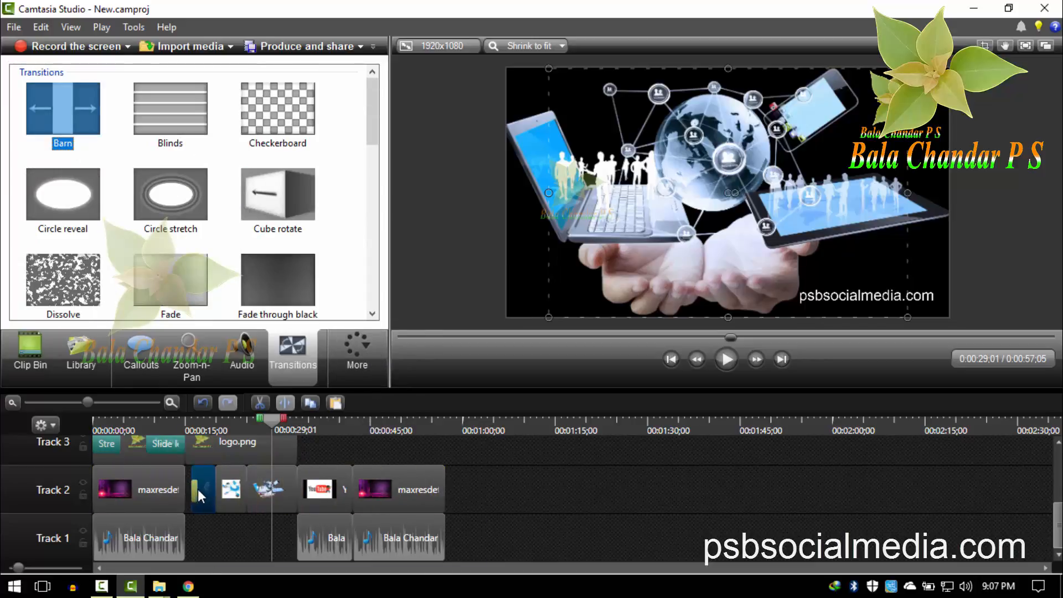
# Apply Circle reveal, Circle stretch and Cube rotate transitions to the successive joins from the first image to the subscribe clip, and close the gap after the intro.
pyautogui.click(162, 113)
pyautogui.moveTo(66, 188); pyautogui.dragTo(163, 333)
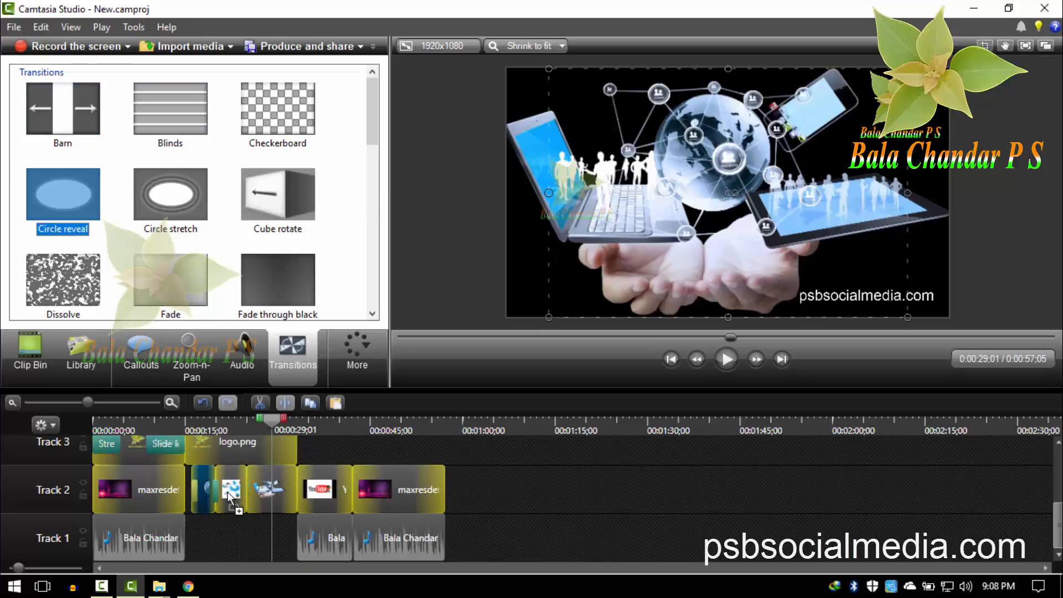
pyautogui.moveTo(204, 366); pyautogui.dragTo(232, 489)
pyautogui.moveTo(181, 188); pyautogui.dragTo(250, 465)
pyautogui.moveTo(271, 194); pyautogui.dragTo(287, 482)
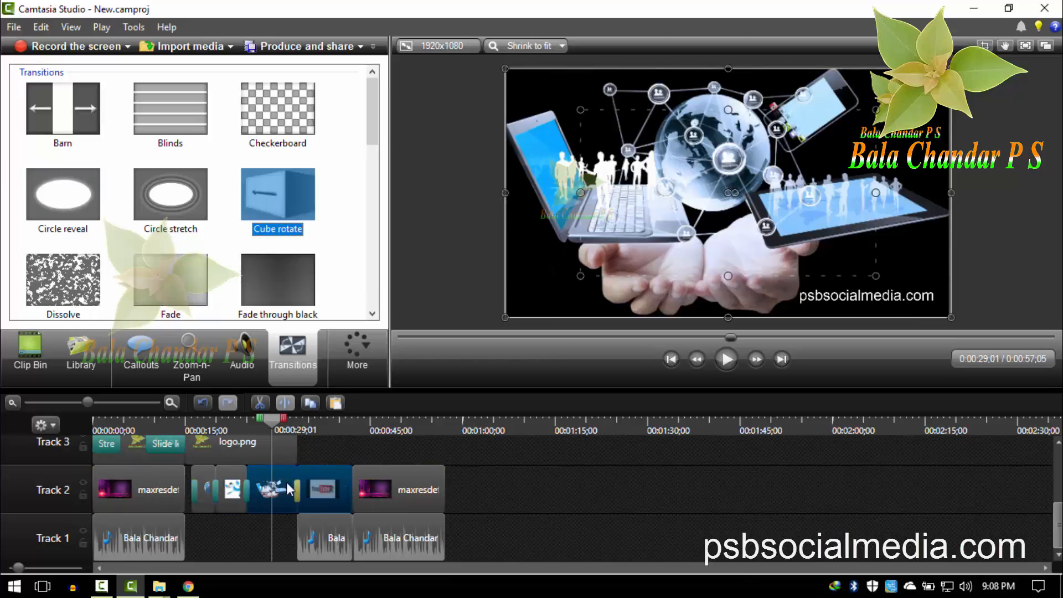
pyautogui.click(192, 504)
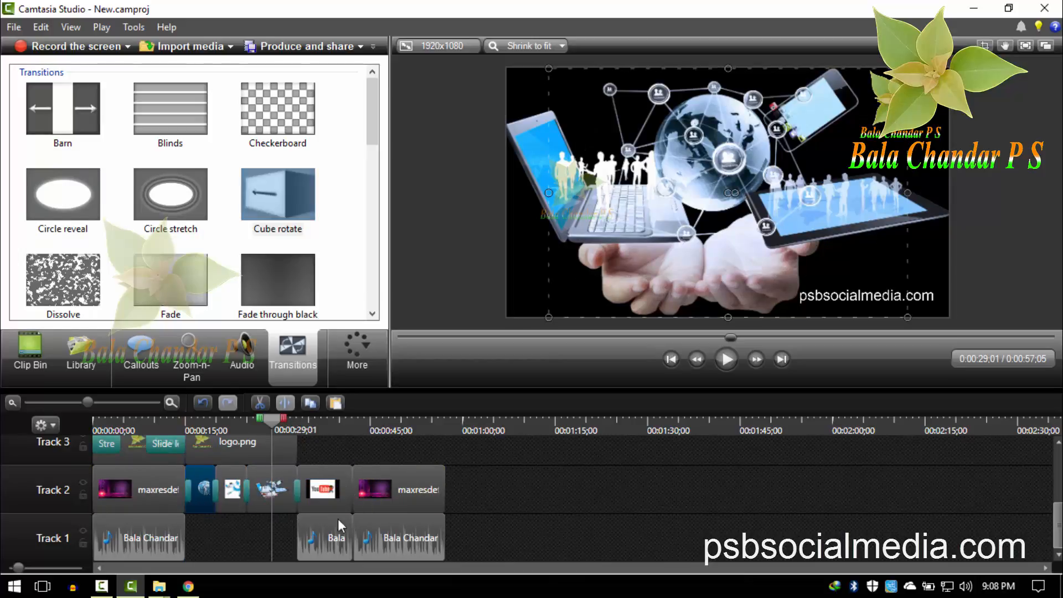
# Play the project from the beginning into the subscribe clip to check the intro, images and transitions.
pyautogui.moveTo(271, 421); pyautogui.dragTo(32, 386)
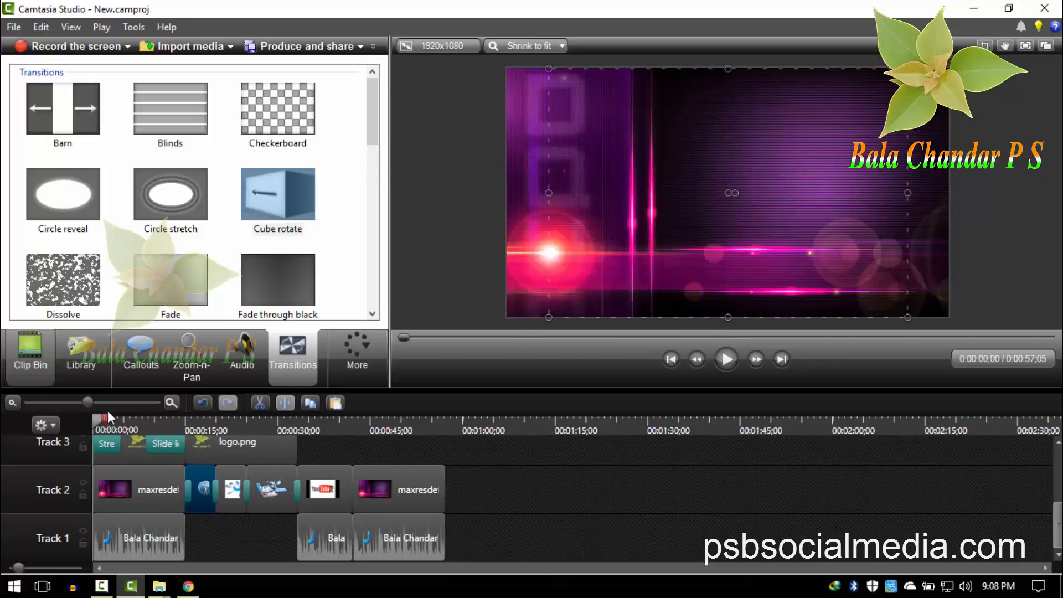
pyautogui.press('space')
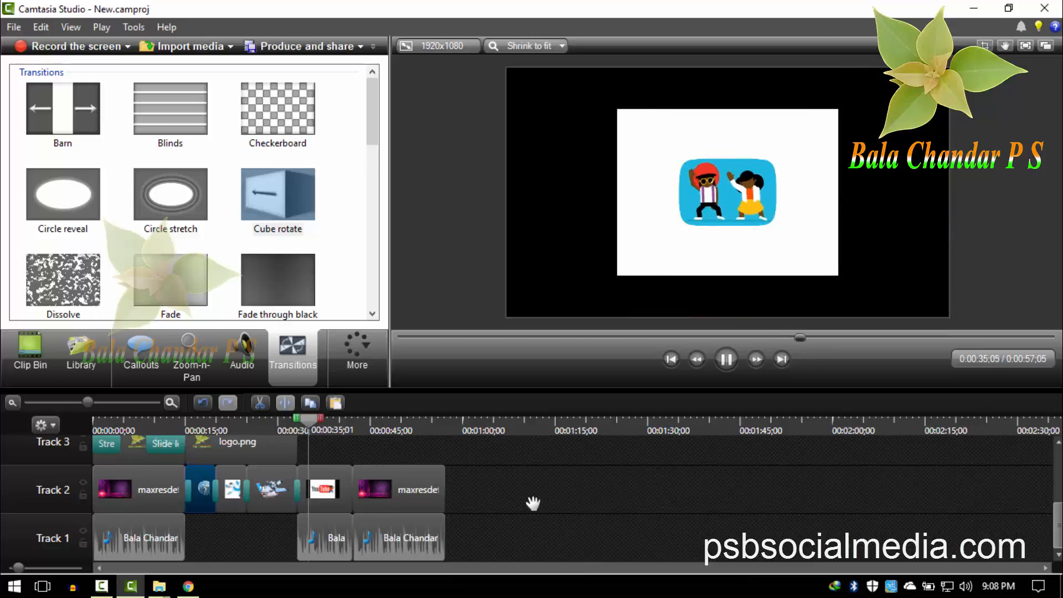
pyautogui.press('space')
# Enlarge the Youtube Subscribe.avi clip to the frame's full height and widen it until its black side bars fall outside the frame.
pyautogui.click(325, 484)
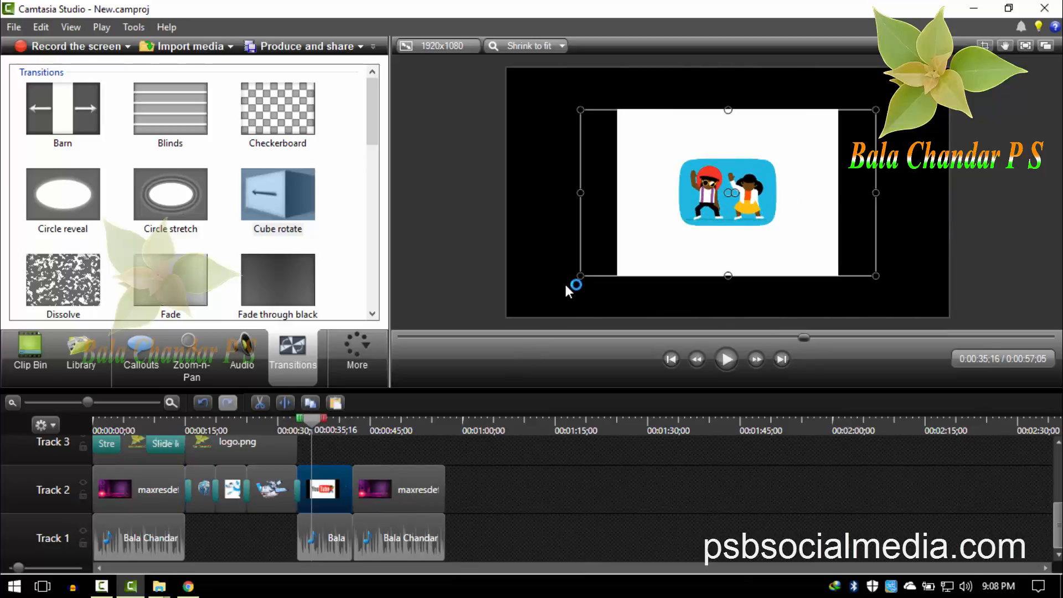
pyautogui.moveTo(579, 276); pyautogui.dragTo(506, 318)
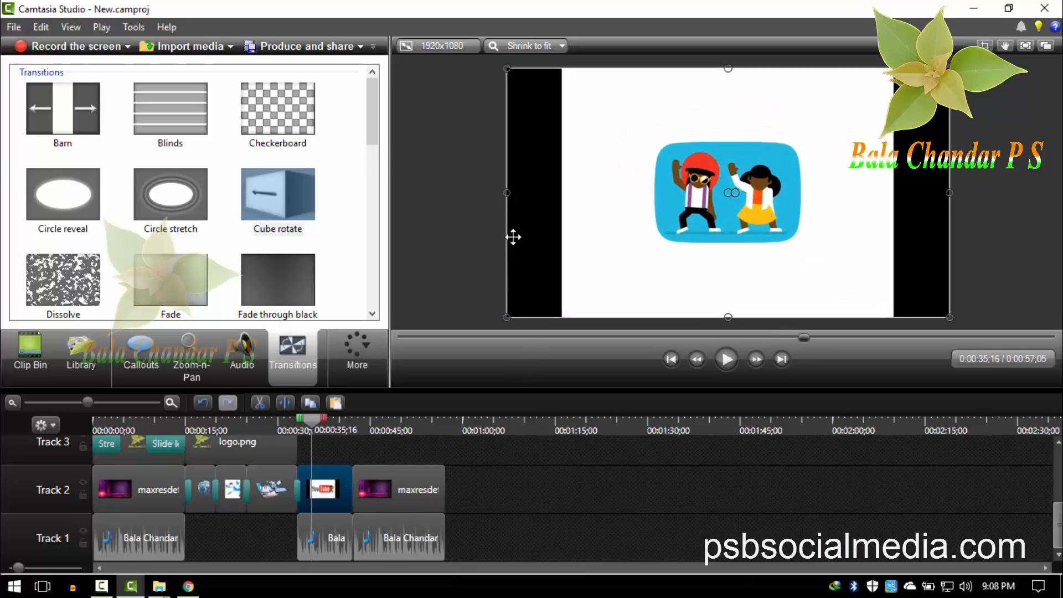
pyautogui.moveTo(507, 196); pyautogui.dragTo(434, 191)
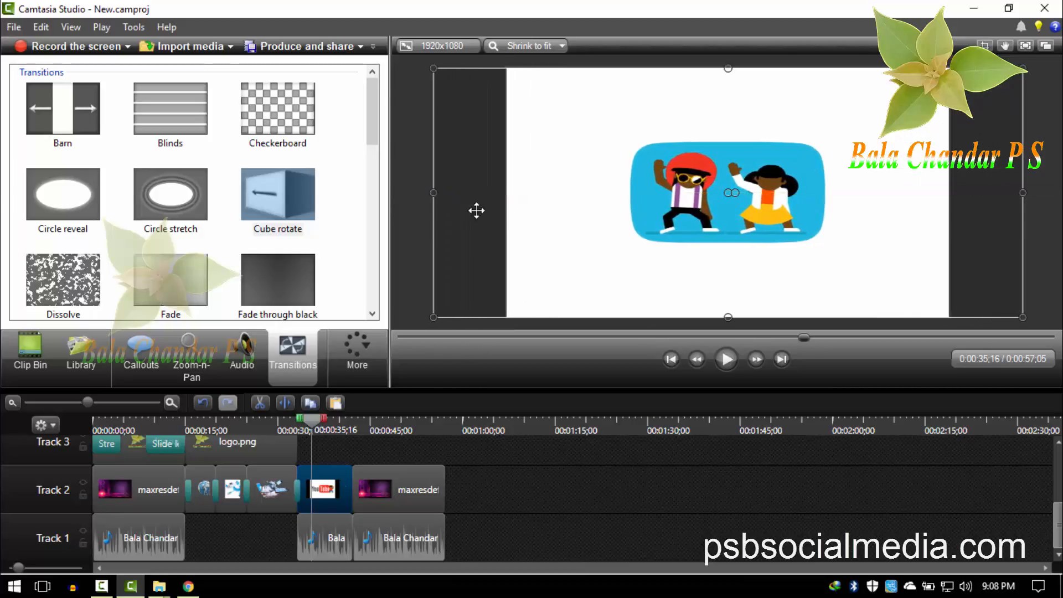
pyautogui.click(405, 235)
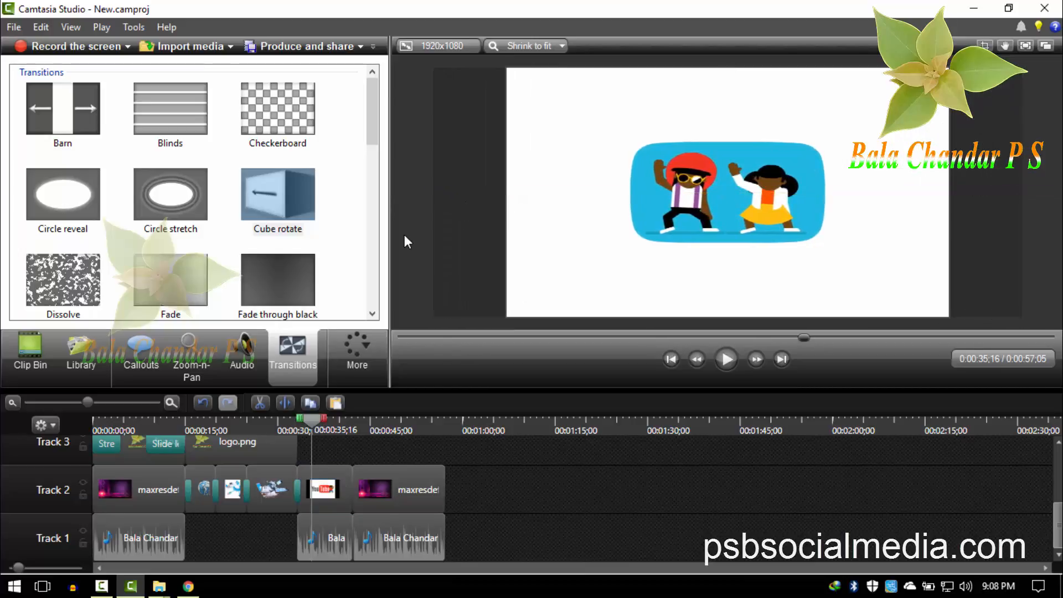
# Play the project from shortly before the subscribe clip into the ending to check the result.
pyautogui.click(300, 424)
pyautogui.click(288, 422)
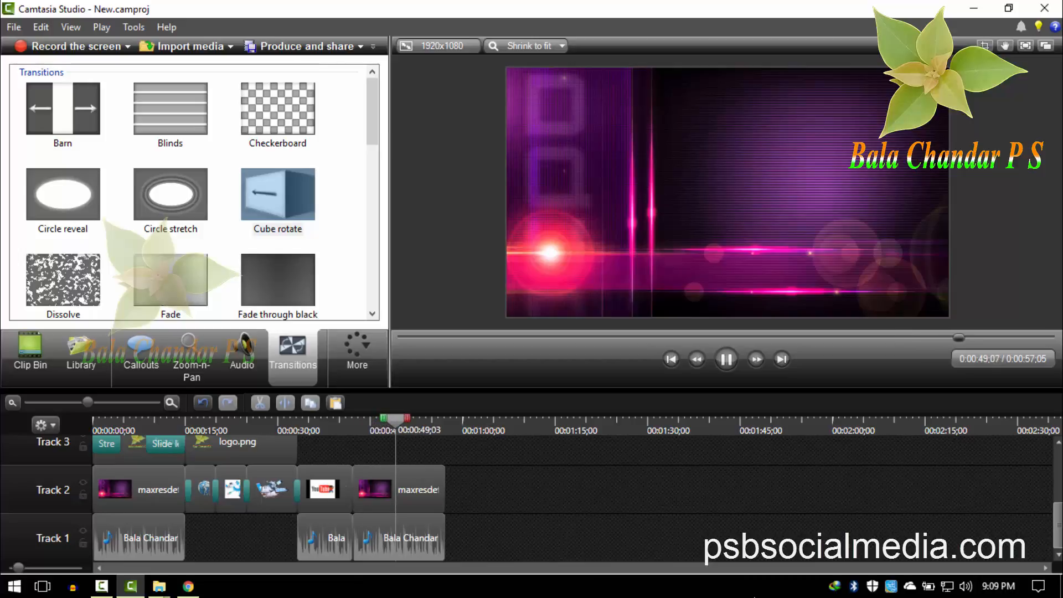
pyautogui.press('space')
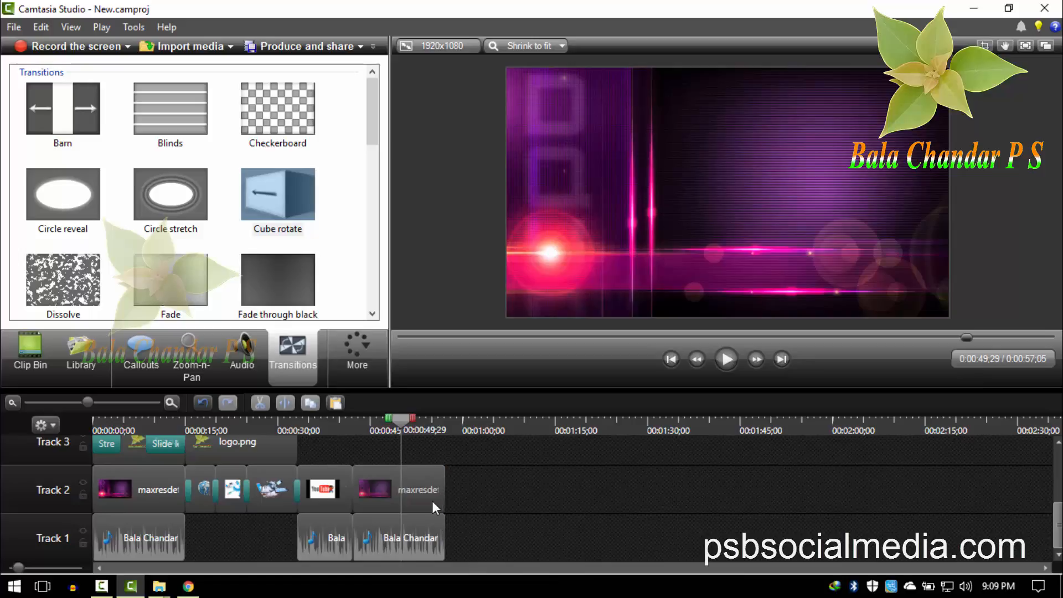
# Extend the ending's maxresdefault.jpg clip on Track 2 to 20 seconds and lengthen the audio clip beneath it to match.
pyautogui.moveTo(444, 501); pyautogui.dragTo(475, 502)
pyautogui.scroll(3, 432, 501)
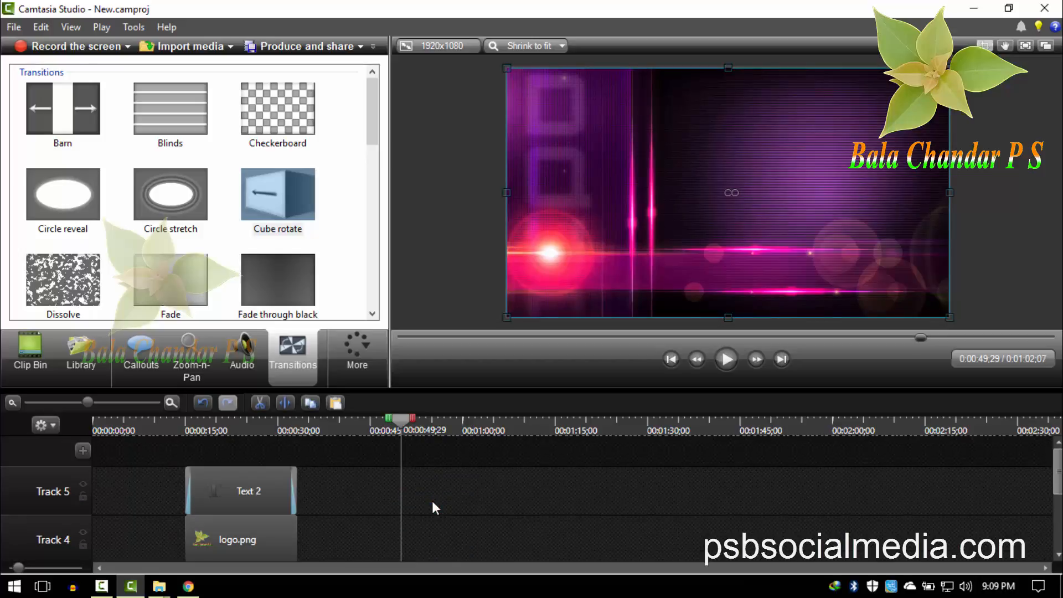
pyautogui.scroll(-3, 432, 501)
pyautogui.keyDown('ctrl'); pyautogui.scroll(3, 432, 500); pyautogui.keyUp('ctrl')
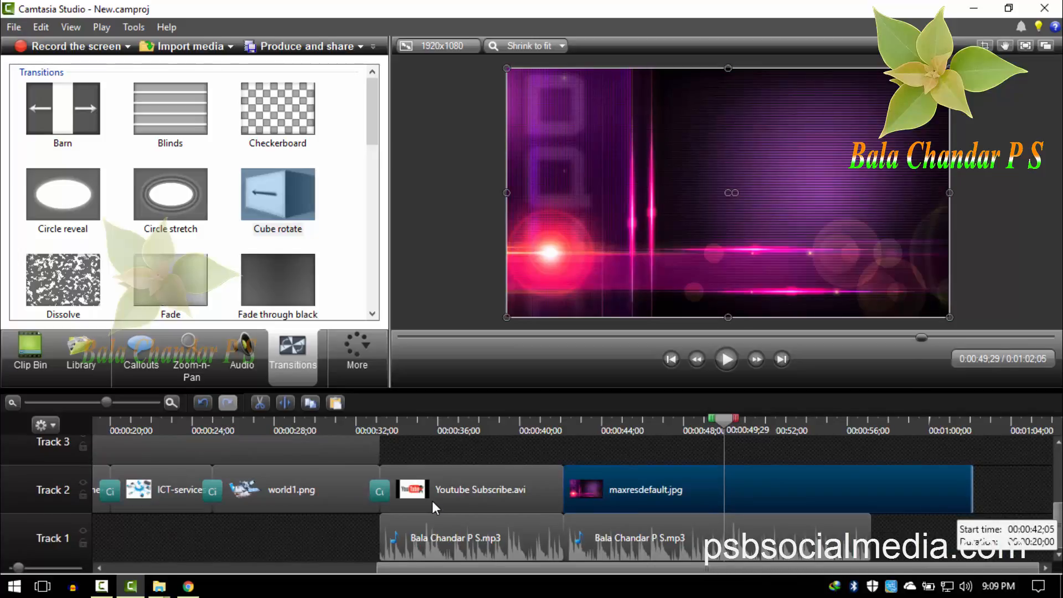
pyautogui.moveTo(870, 536); pyautogui.dragTo(974, 536)
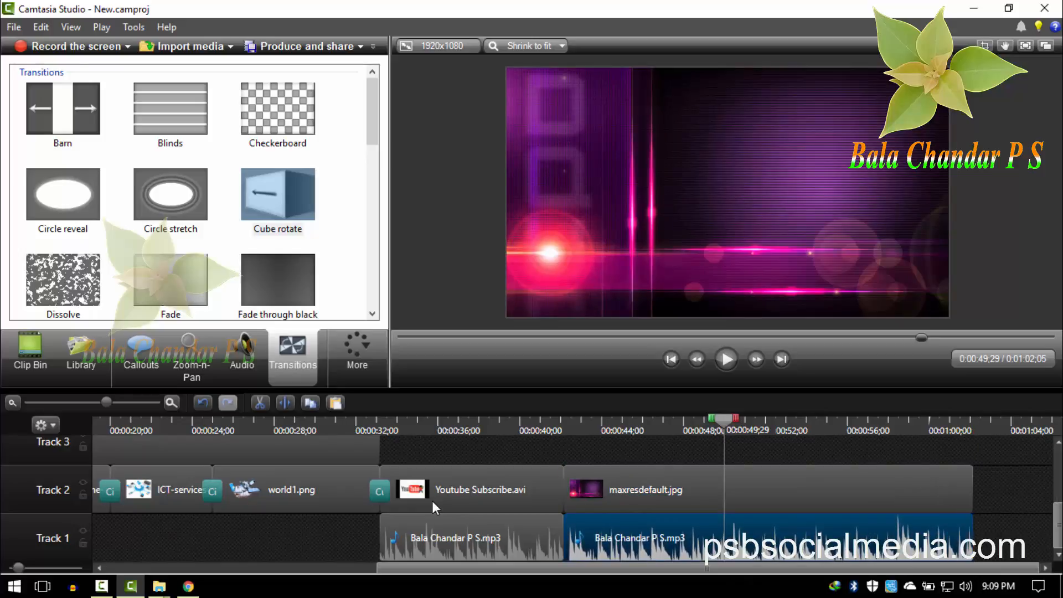
pyautogui.scroll(-5, 434, 506)
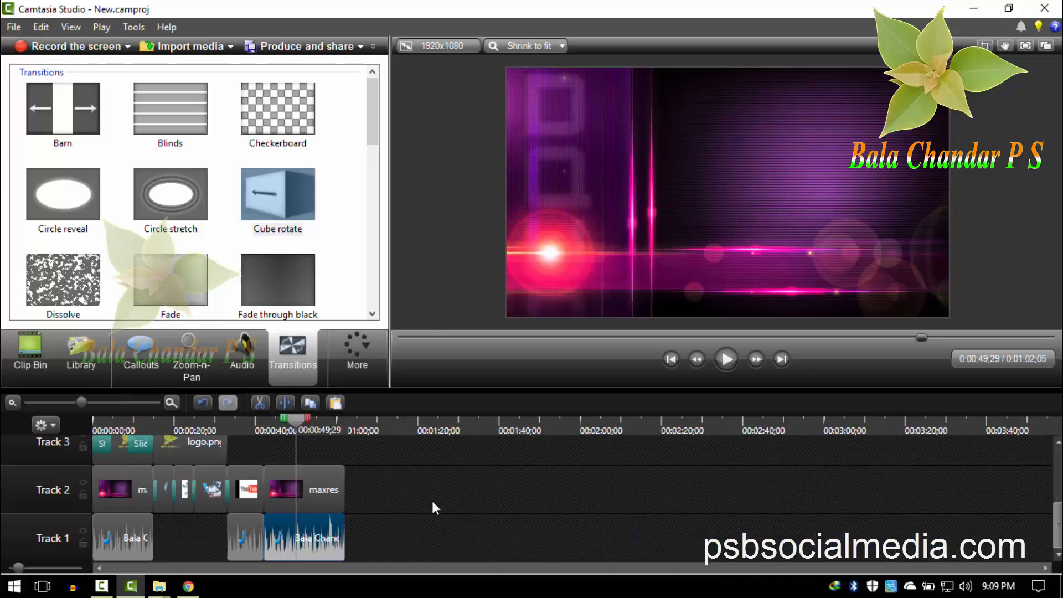
# Move the subscribe clip and the ending image with their audio along the timeline to start at about 2:46.
pyautogui.hotkey('ctrl', 'alt', 'Left')
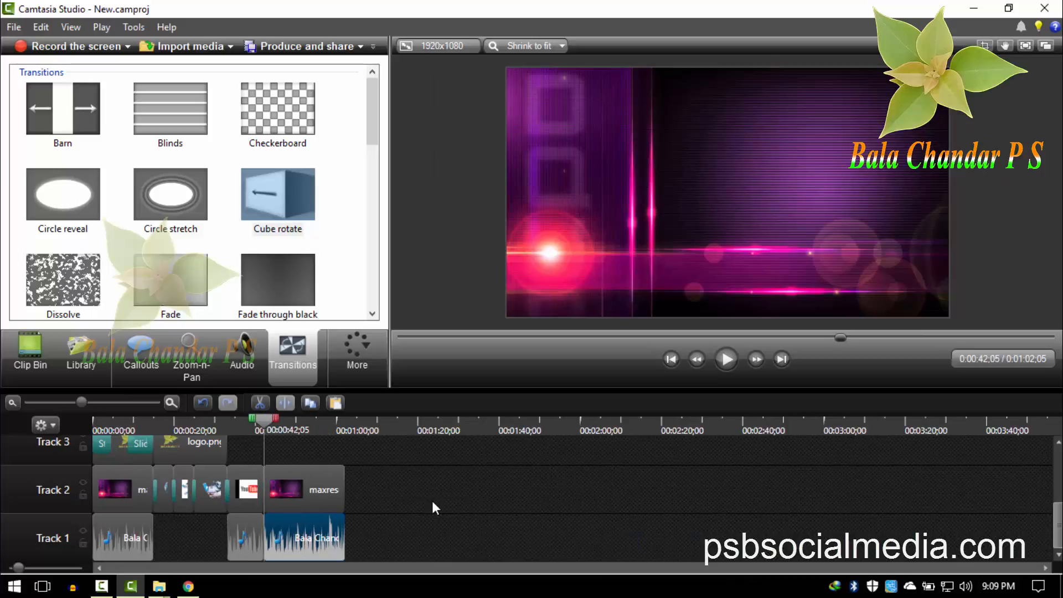
pyautogui.scroll(3, 434, 508)
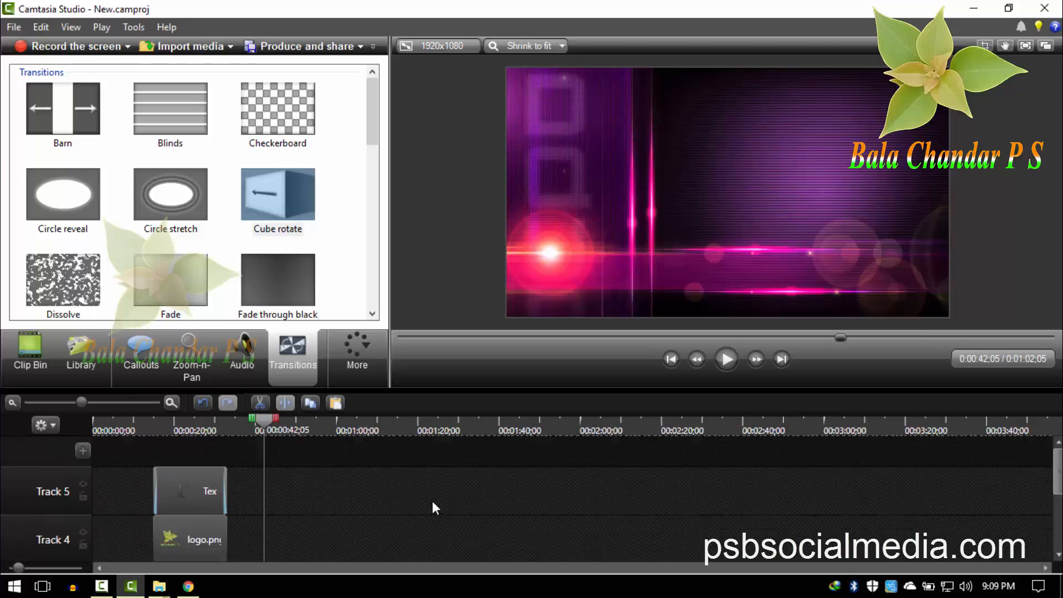
pyautogui.scroll(-3, 433, 508)
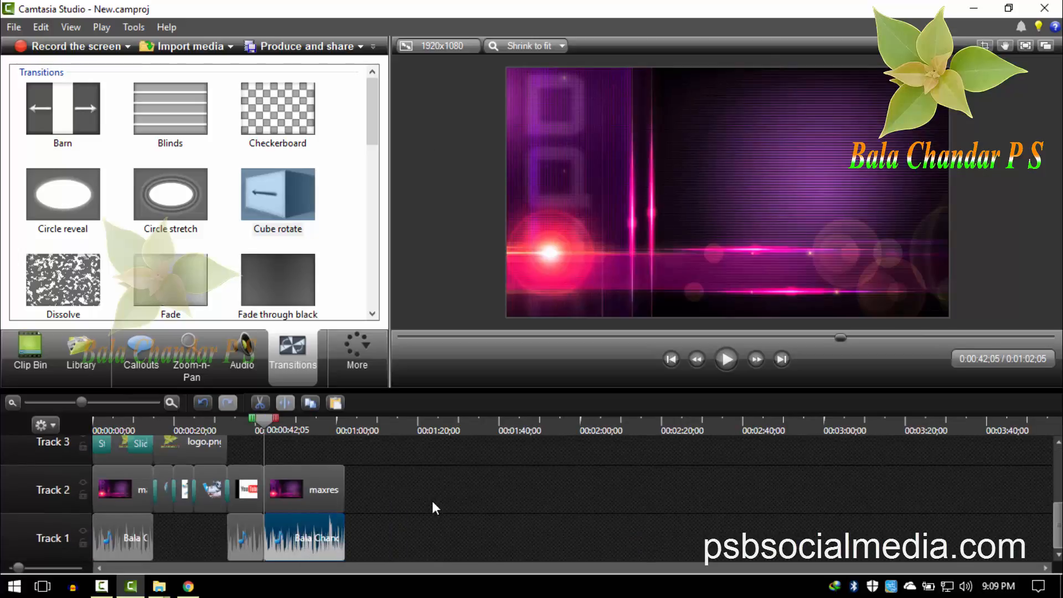
pyautogui.hotkey('ctrl', 'z')
pyautogui.hotkey('ctrl', 'z')
pyautogui.hotkey('ctrl', 'z')
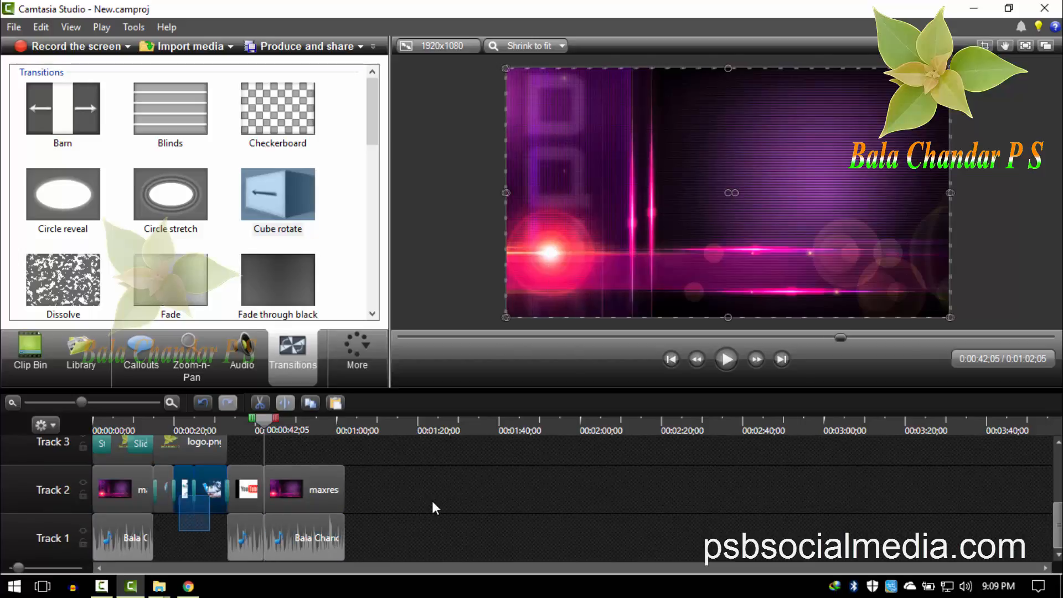
pyautogui.hotkey('ctrl', 'z')
pyautogui.hotkey('ctrl', 'z')
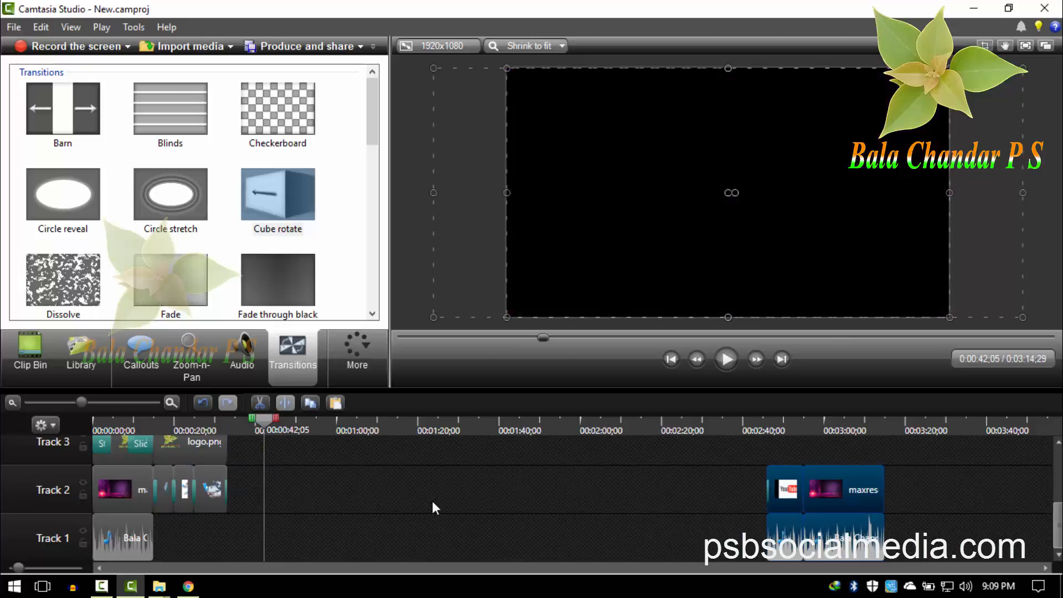
# Remove the three technology images from Track 2 and fill the gap on Track 1 with the channel's background music mp3.
pyautogui.hotkey('ctrl', 'z')
pyautogui.hotkey('ctrl', 'z')
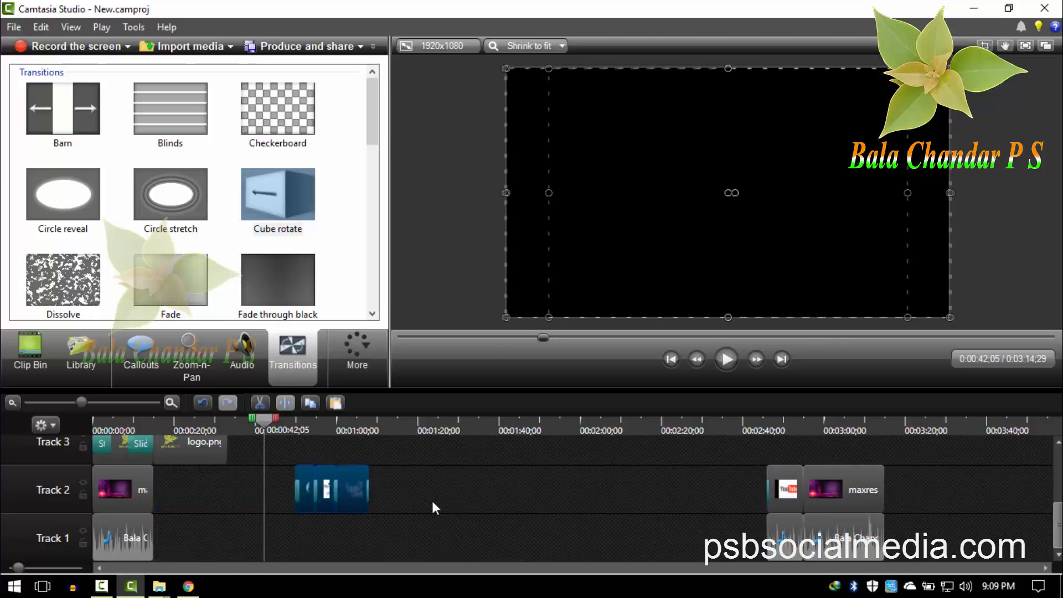
pyautogui.hotkey('ctrl', 'd')
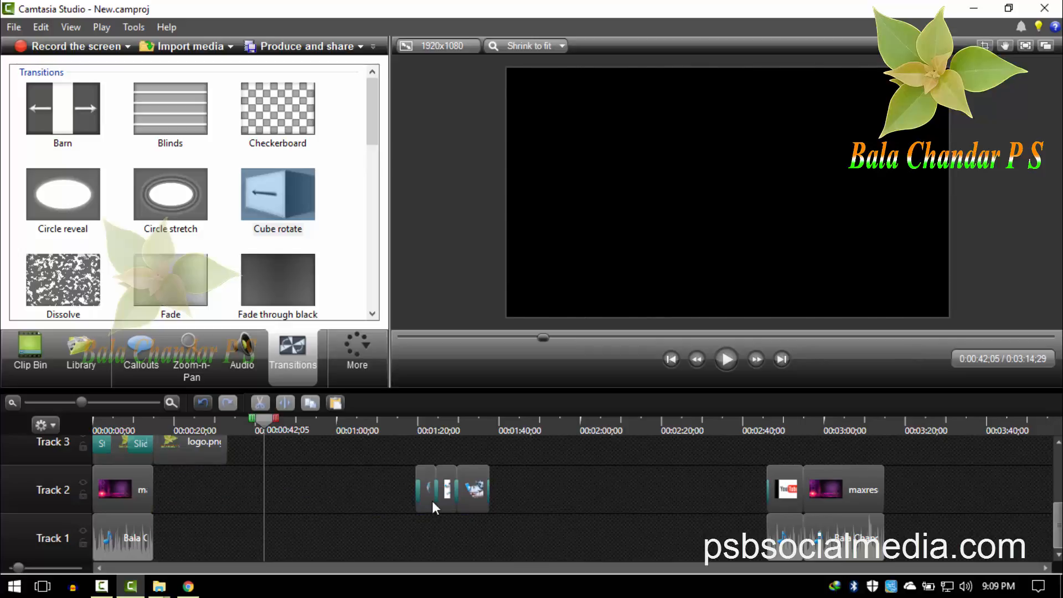
pyautogui.click(435, 507)
pyautogui.press('Delete')
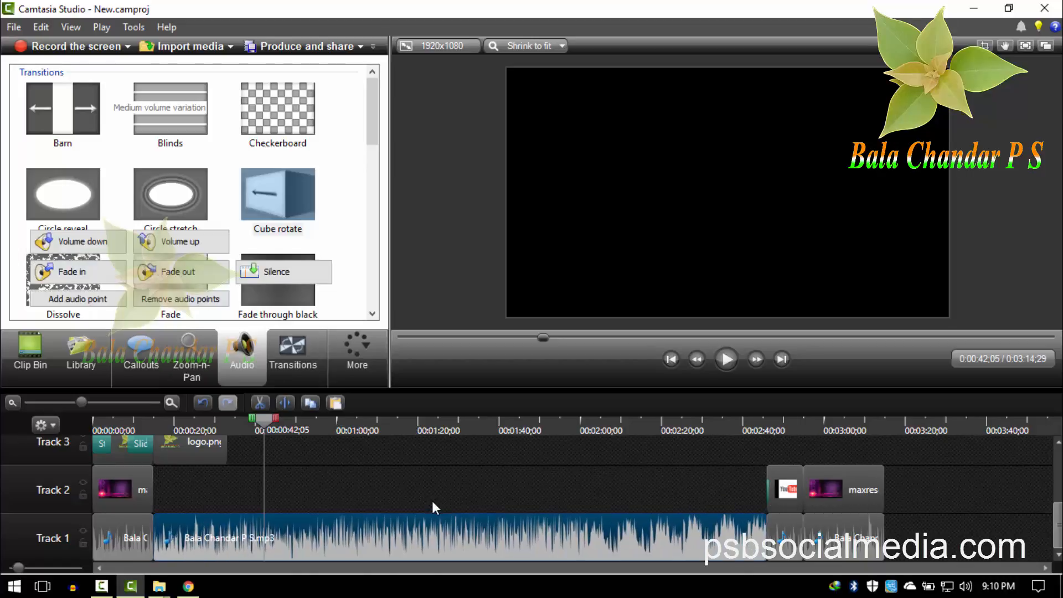
# Enable volume leveling with Low volume variation on the long Track 1 music clip and lower its volume, checking playback from about 0:16.
pyautogui.hotkey('ctrl', 'a')
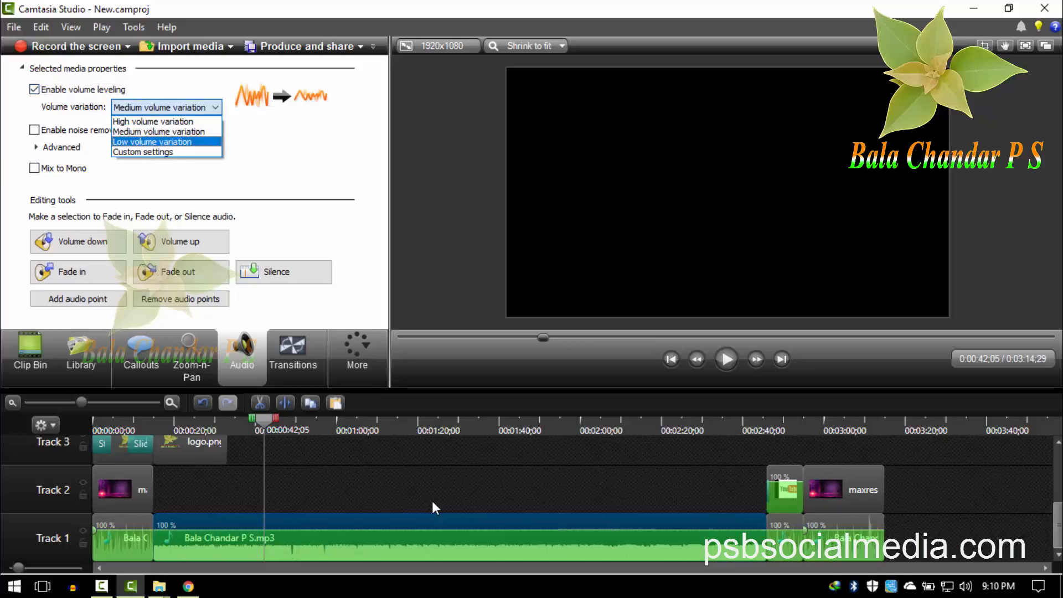
pyautogui.press('Return')
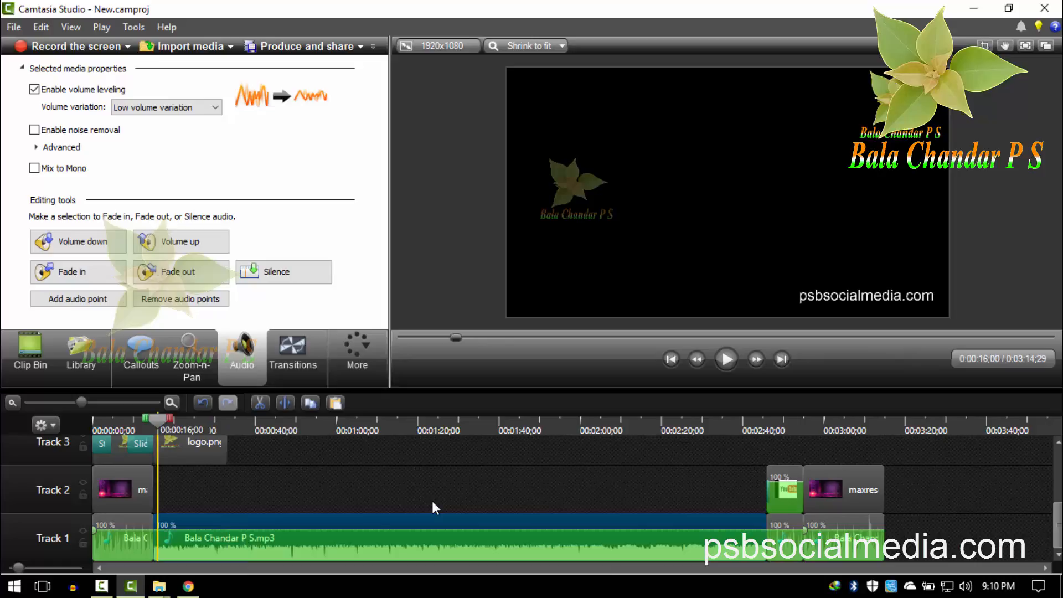
pyautogui.press('space')
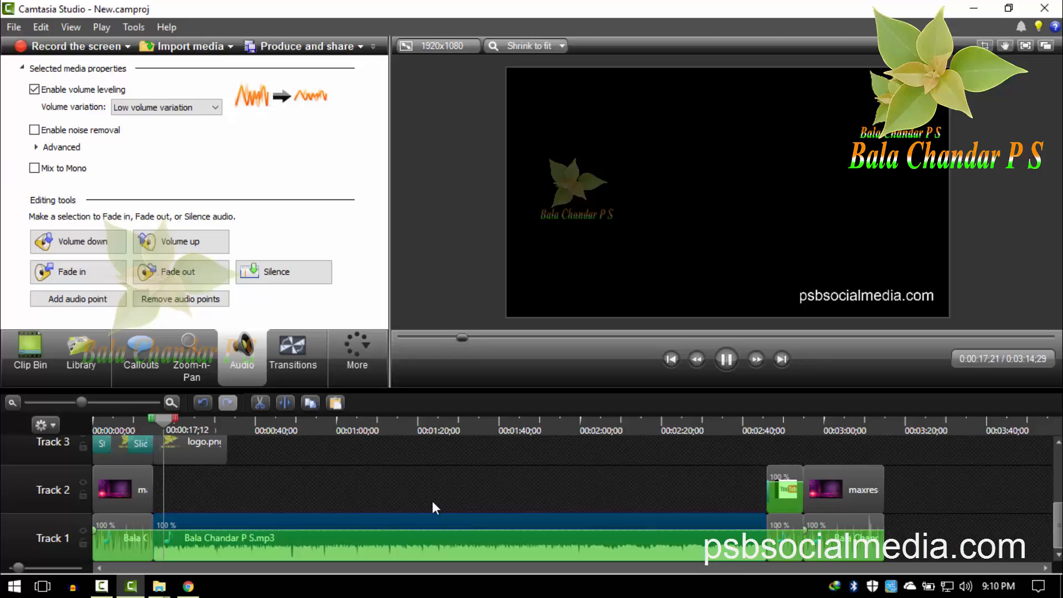
pyautogui.press('space')
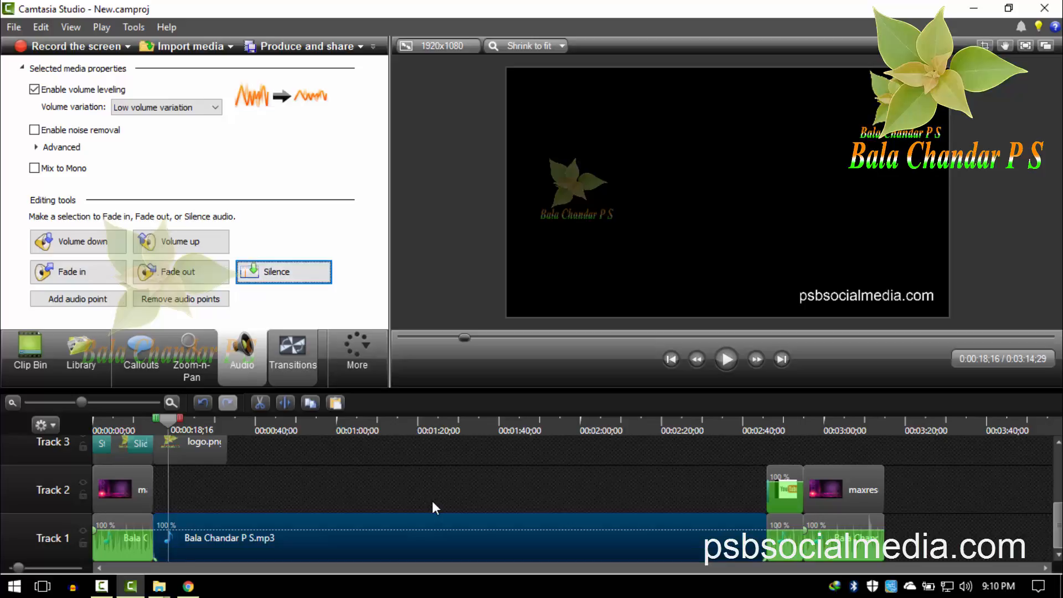
# Undo the silencing of the long music clip and remove that clip from Track 1.
pyautogui.hotkey('ctrl', 'z')
pyautogui.click(433, 502)
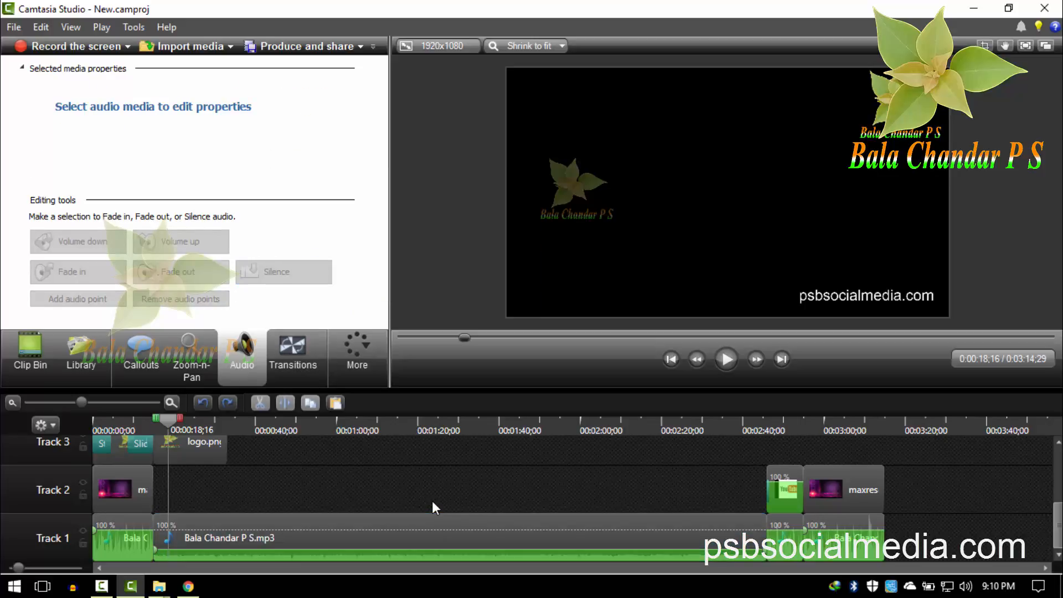
pyautogui.moveTo(265, 483); pyautogui.dragTo(310, 548)
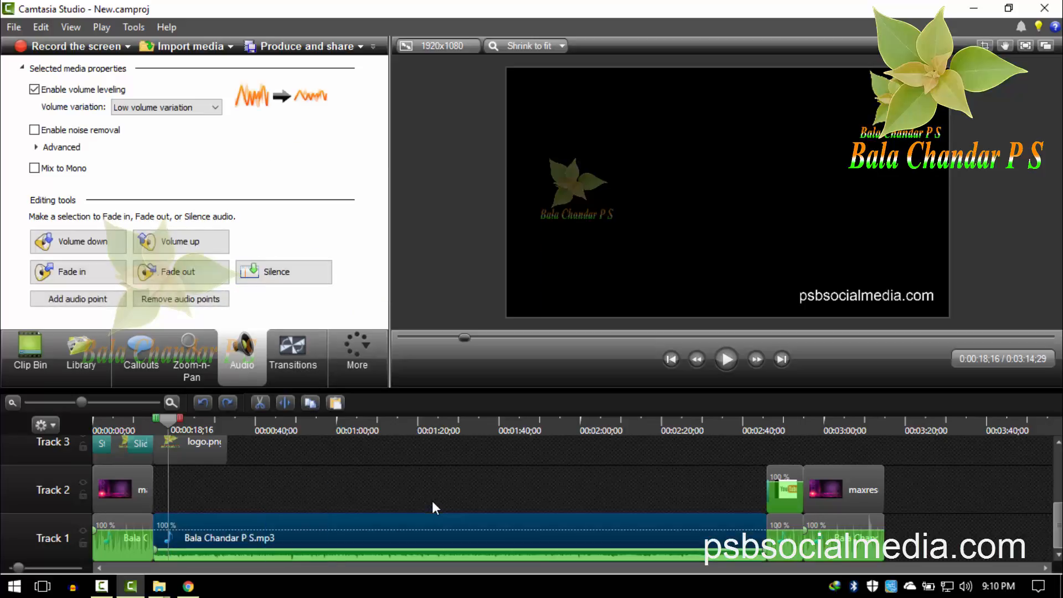
pyautogui.press('Delete')
# Move the subscribe clip and the ending image together with their audio earlier, to start at about 1:48.
pyautogui.moveTo(924, 480); pyautogui.dragTo(777, 549)
pyautogui.moveTo(844, 490)
pyautogui.mouseDown()
pyautogui.moveTo(558, 490)
pyautogui.moveTo(608, 490)
pyautogui.mouseUp()
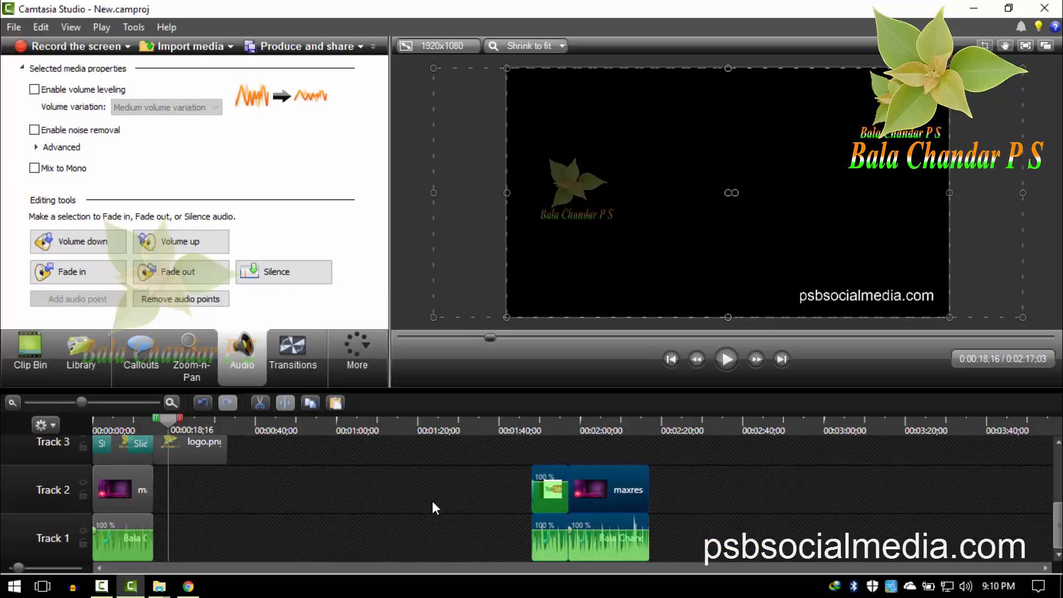
pyautogui.scroll(3, 433, 501)
pyautogui.scroll(-3, 433, 502)
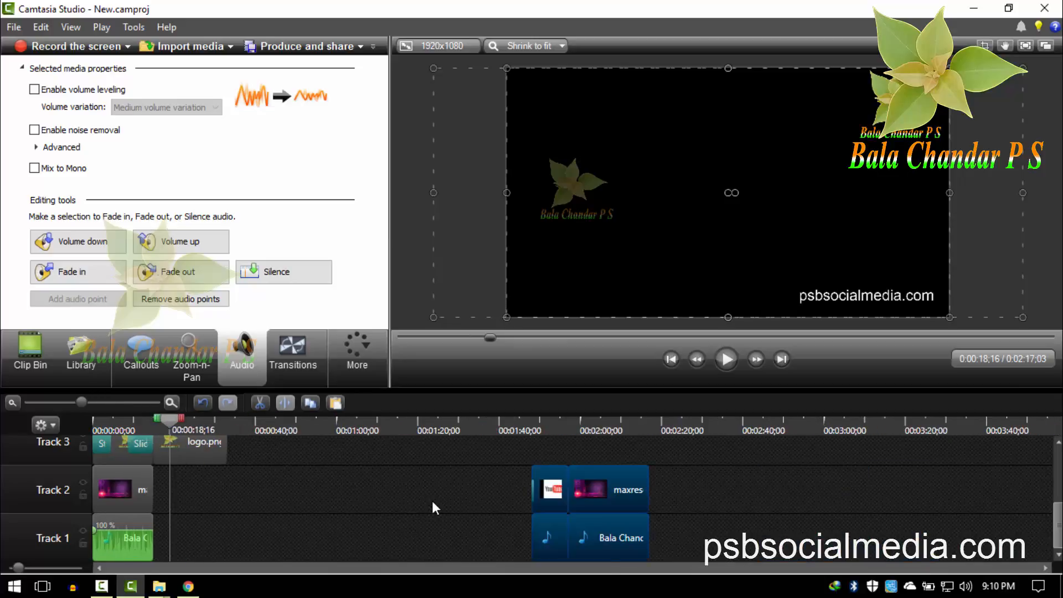
pyautogui.hotkey('ctrl', 'v')
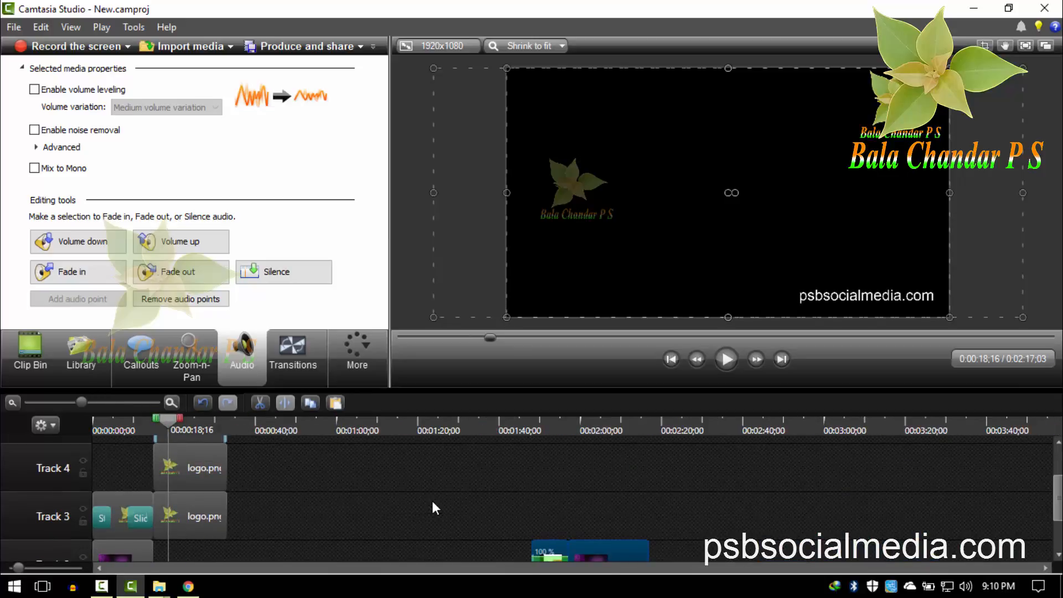
pyautogui.hotkey('alt', 'Tab')
pyautogui.click(974, 7)
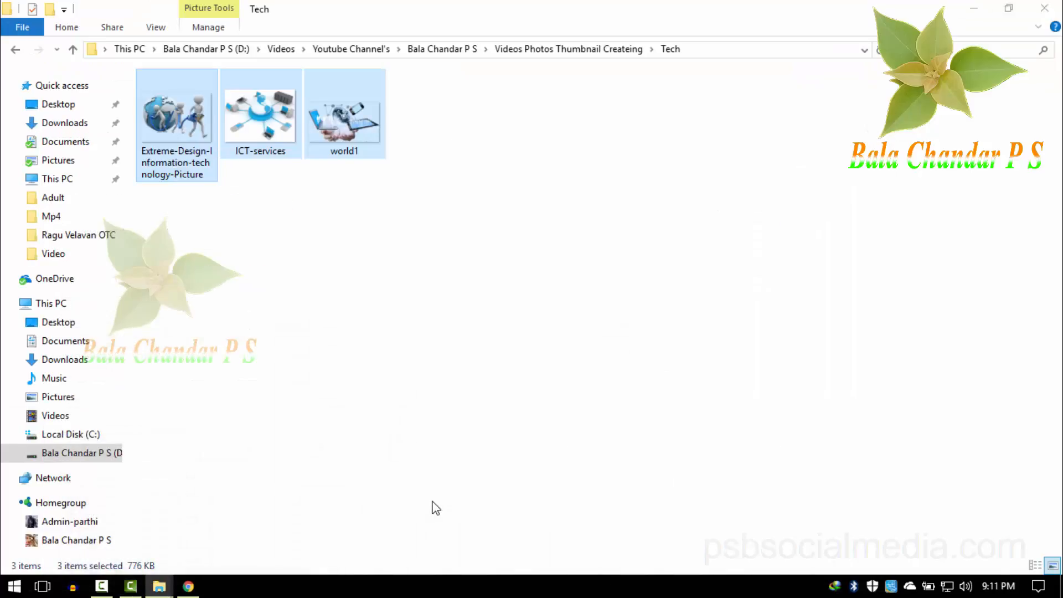
pyautogui.rightClick(366, 132)
pyautogui.click(408, 178)
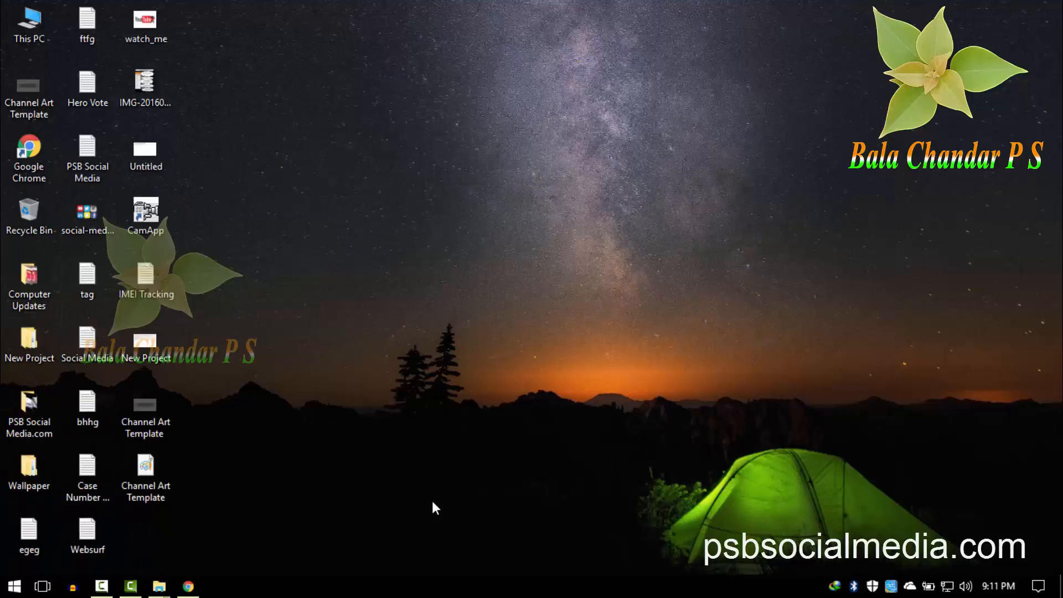
pyautogui.rightClick(389, 140)
pyautogui.click(416, 185)
pyautogui.rightClick(368, 128)
pyautogui.click(395, 173)
pyautogui.click(101, 586)
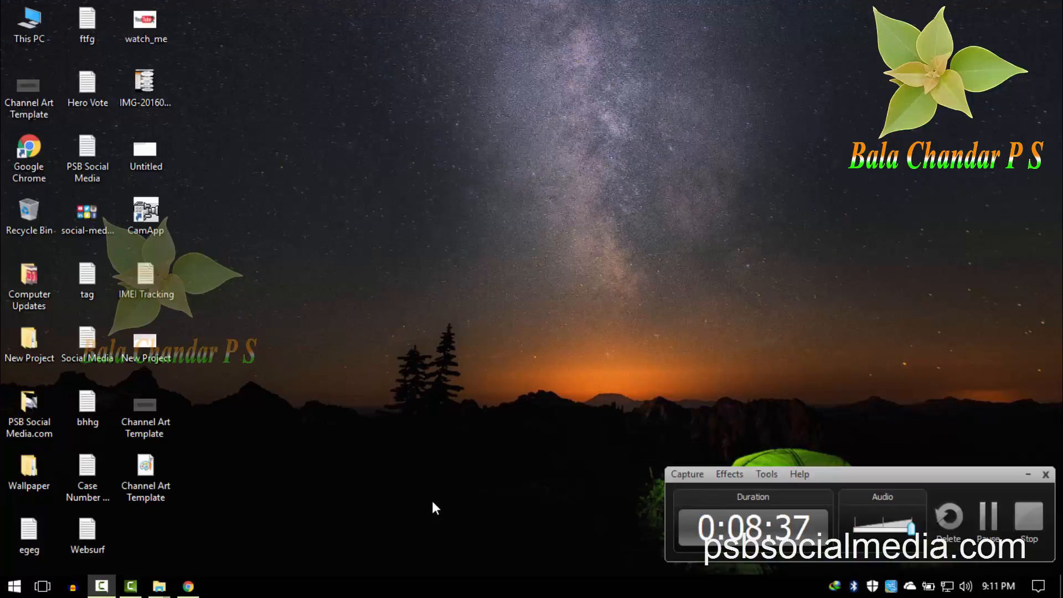
pyautogui.rightClick(403, 173)
pyautogui.click(442, 220)
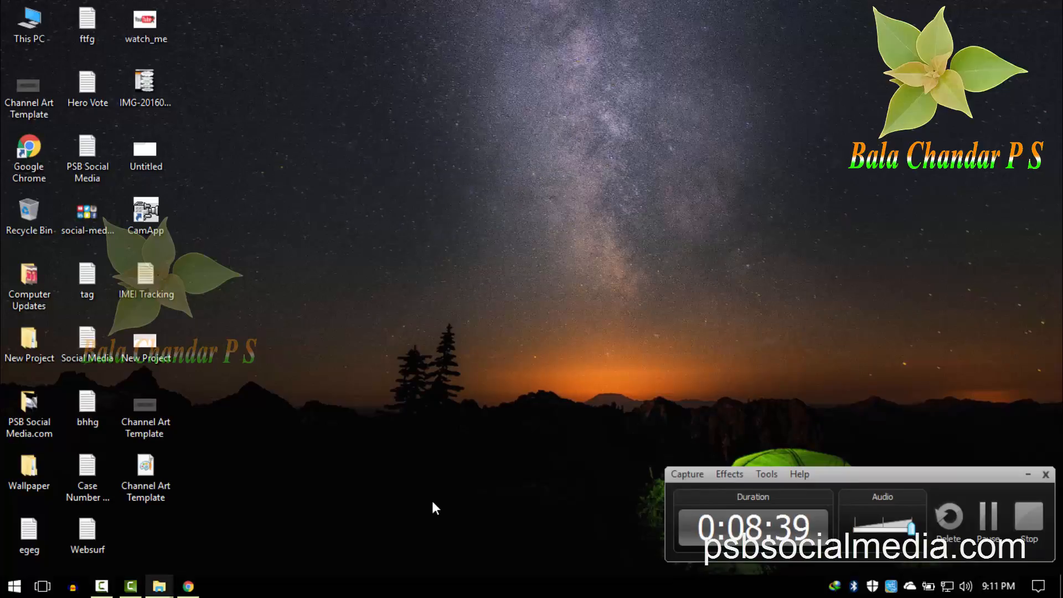
pyautogui.click(131, 586)
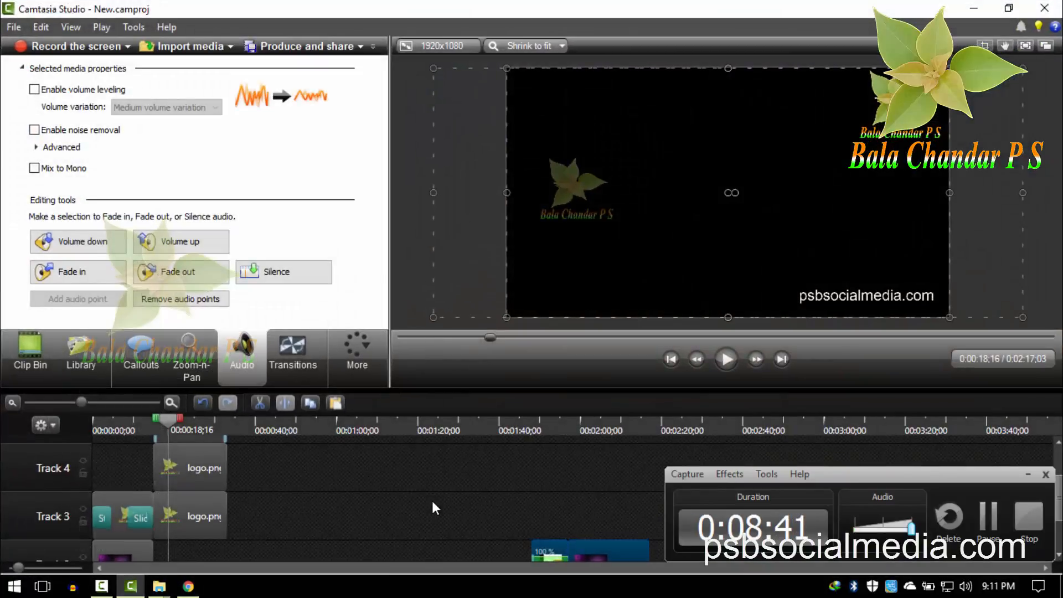
pyautogui.scroll(-1, 433, 508)
pyautogui.click(1028, 474)
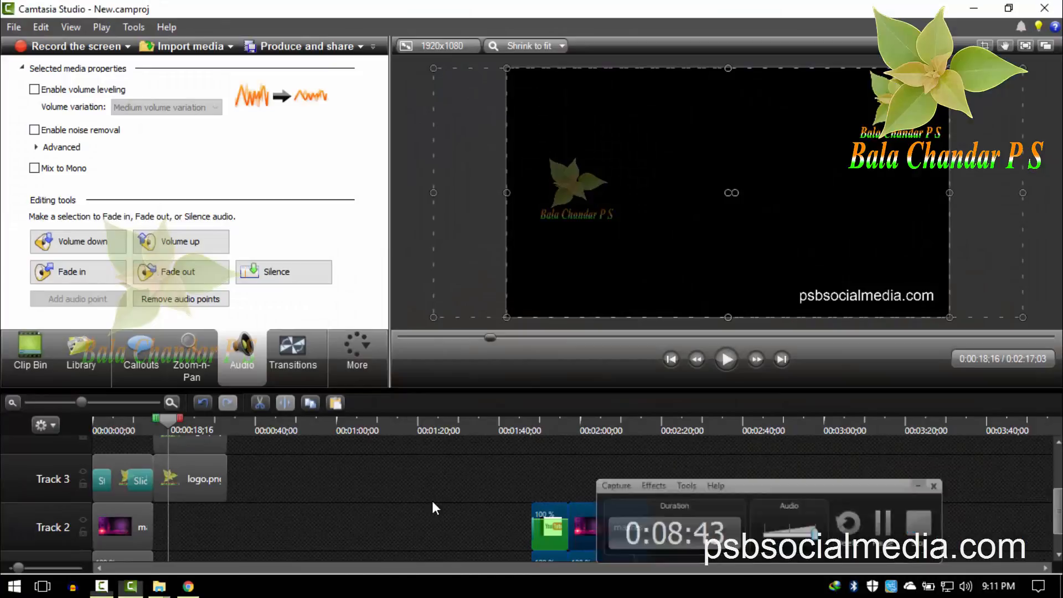
# Extend the logo.png clips on Tracks 3 and 4 and the website text on Track 5 to where the subscribe clip ends.
pyautogui.moveTo(225, 479); pyautogui.dragTo(568, 478)
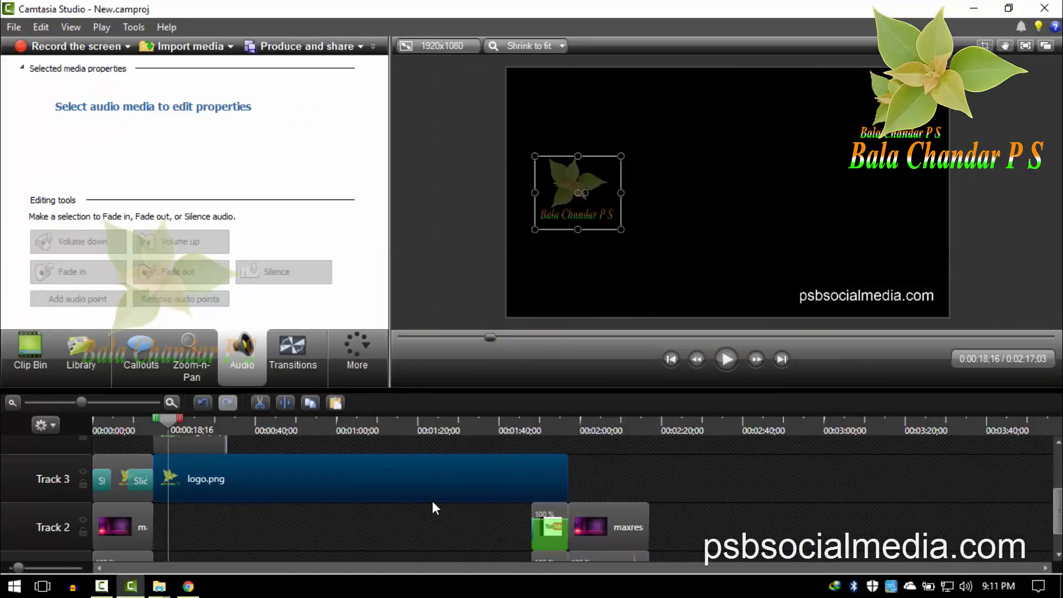
pyautogui.moveTo(226, 444); pyautogui.dragTo(568, 445)
pyautogui.scroll(2, 436, 508)
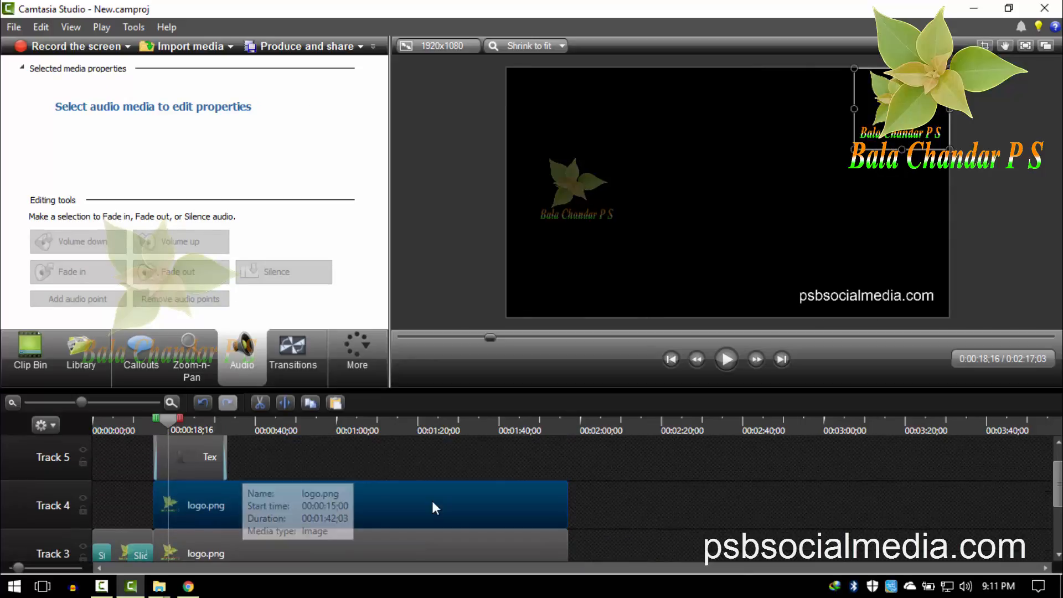
pyautogui.moveTo(225, 457); pyautogui.dragTo(568, 457)
pyautogui.scroll(-2, 436, 509)
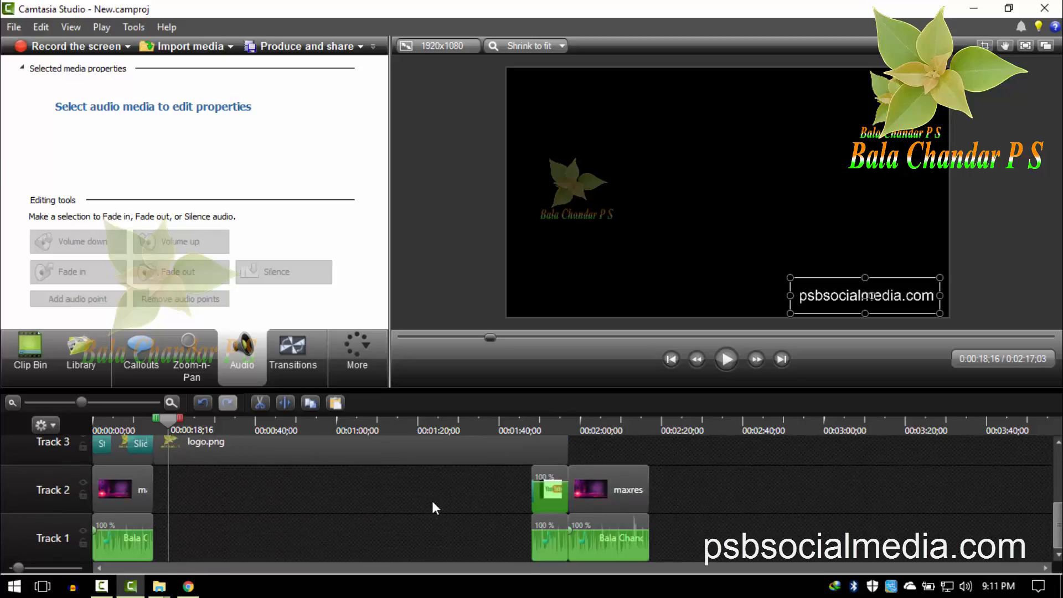
# Fill the Track 1 gap between the intro audio and the subscribe clip's audio with the background music at low volume.
pyautogui.moveTo(175, 531); pyautogui.dragTo(518, 551)
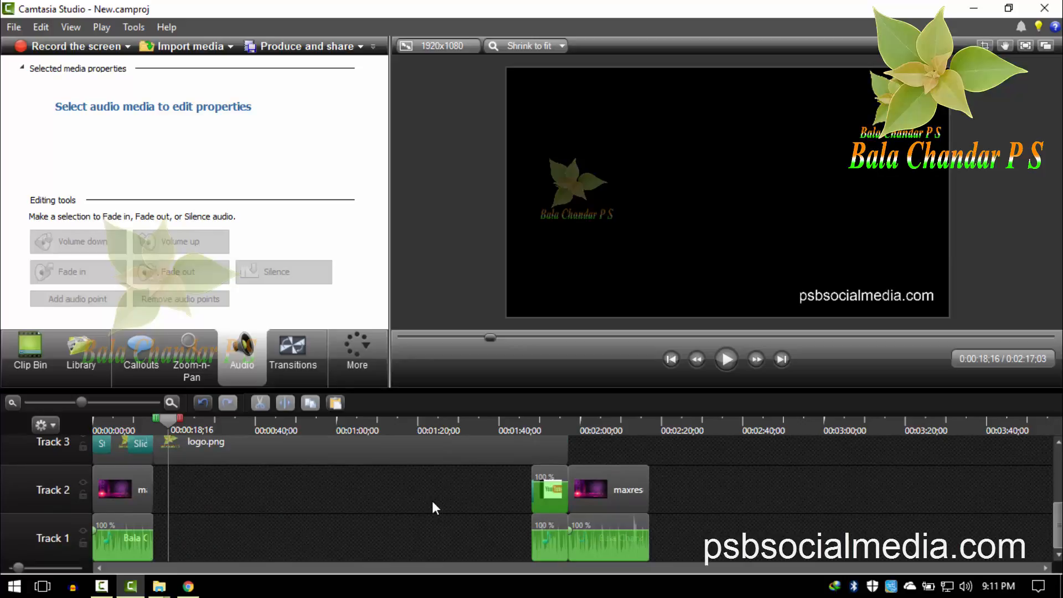
pyautogui.click(549, 540)
pyautogui.hotkey('ctrl', 'x')
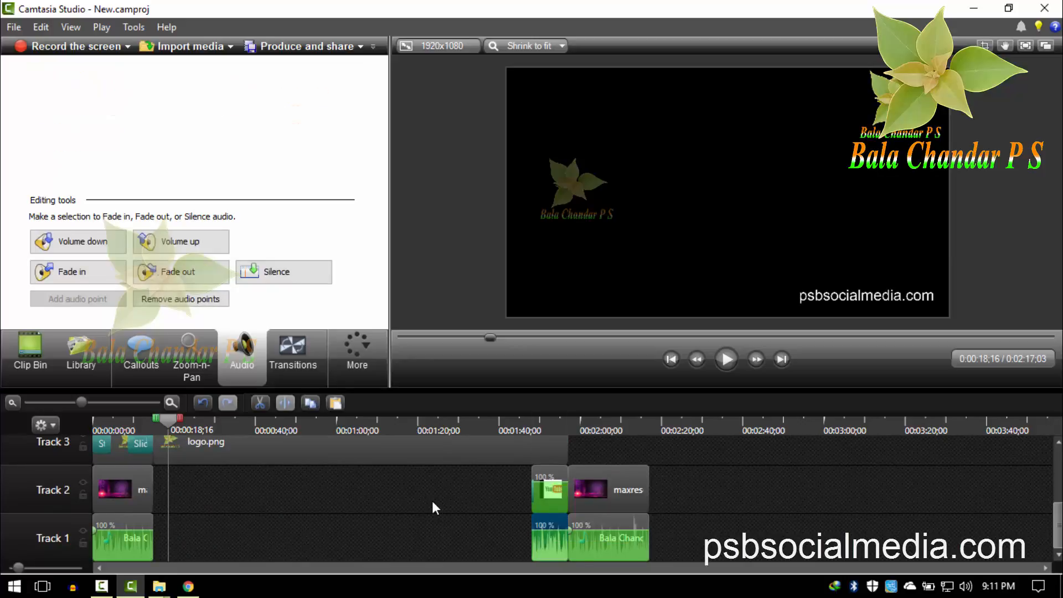
pyautogui.hotkey('ctrl', 'v')
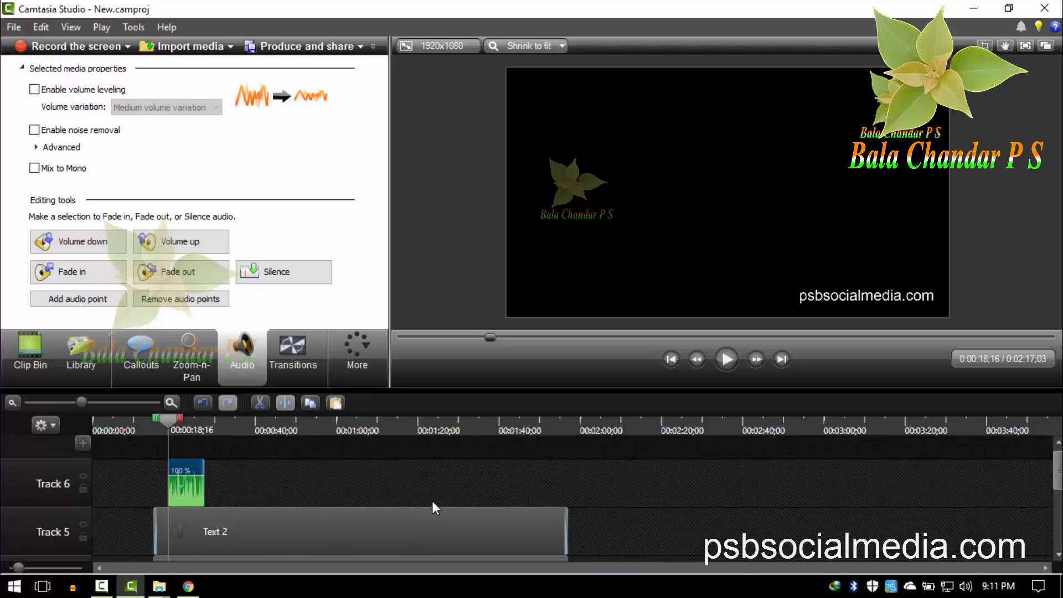
pyautogui.moveTo(186, 484)
pyautogui.mouseDown()
pyautogui.moveTo(375, 483)
pyautogui.moveTo(356, 538)
pyautogui.moveTo(172, 538)
pyautogui.moveTo(532, 538)
pyautogui.mouseUp()
pyautogui.moveTo(349, 530); pyautogui.dragTo(348, 557)
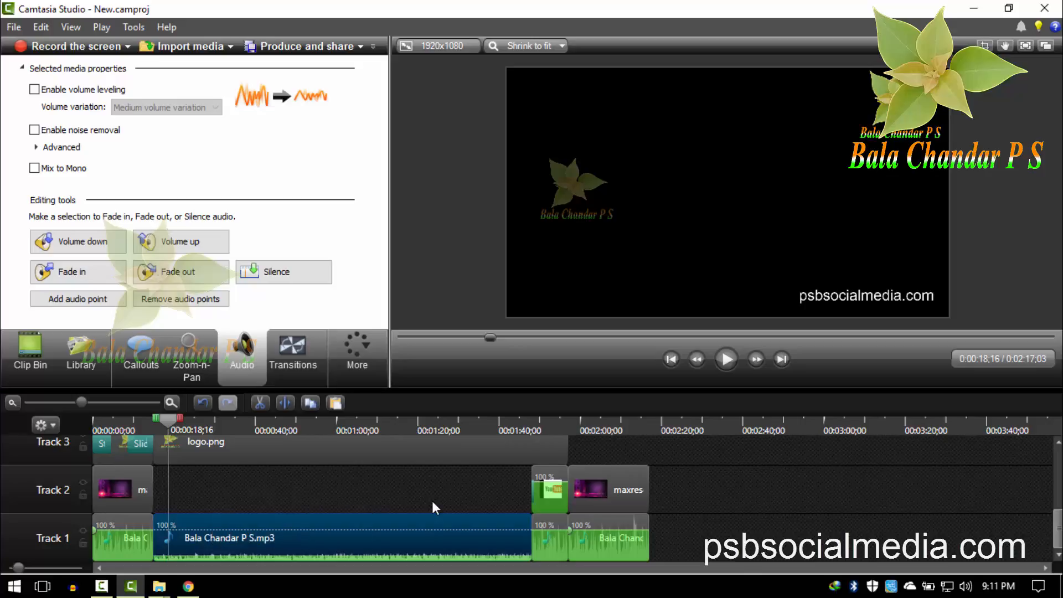
# Place the playhead at 0:15;00 and review the music, subscribe, ending, logo and website text clips across the tracks.
pyautogui.moveTo(168, 421); pyautogui.dragTo(148, 421)
pyautogui.hotkey('ctrl', '.')
pyautogui.click(432, 502)
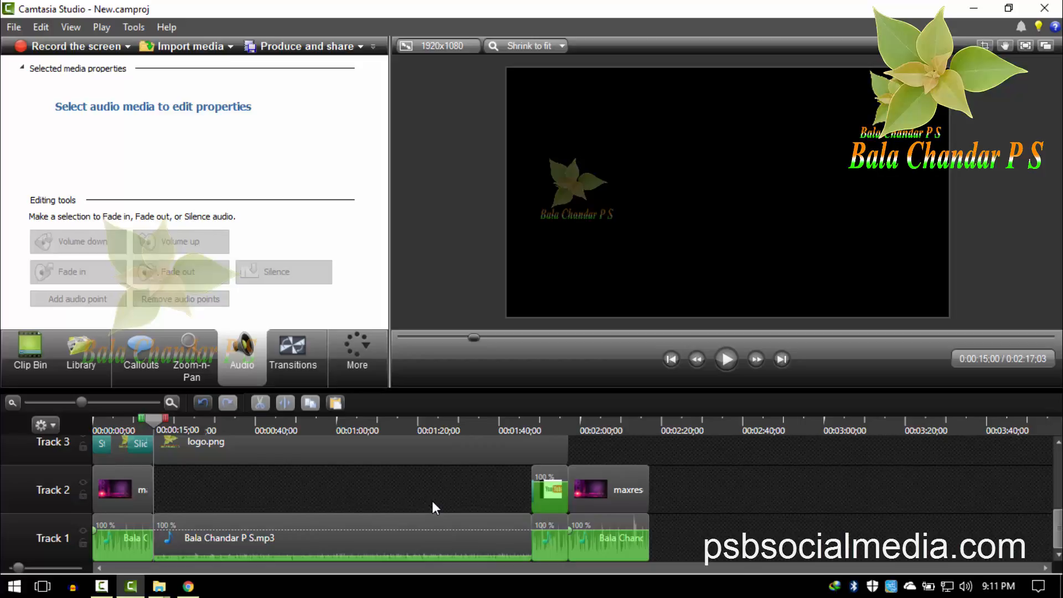
pyautogui.moveTo(219, 486); pyautogui.dragTo(301, 560)
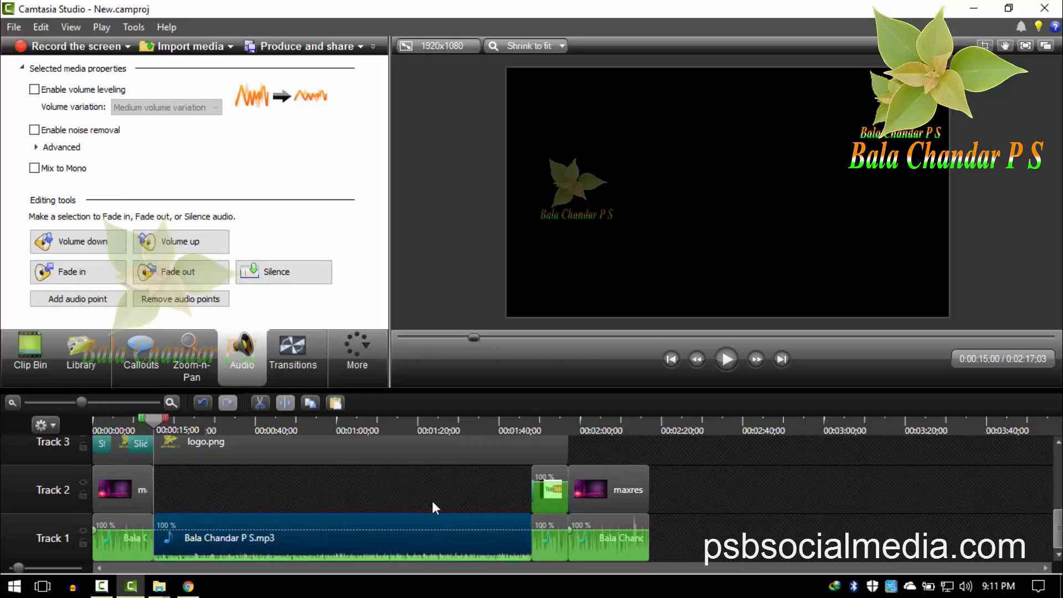
pyautogui.moveTo(674, 485)
pyautogui.mouseDown()
pyautogui.moveTo(633, 526)
pyautogui.moveTo(546, 558)
pyautogui.mouseUp()
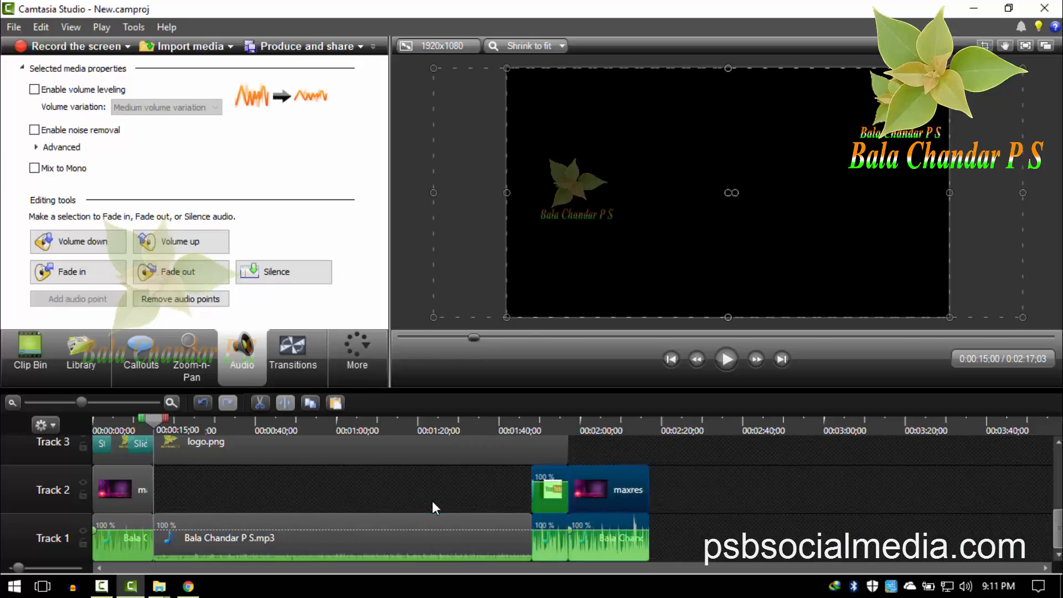
pyautogui.scroll(3, 435, 507)
pyautogui.scroll(-3, 435, 506)
pyautogui.scroll(2, 435, 507)
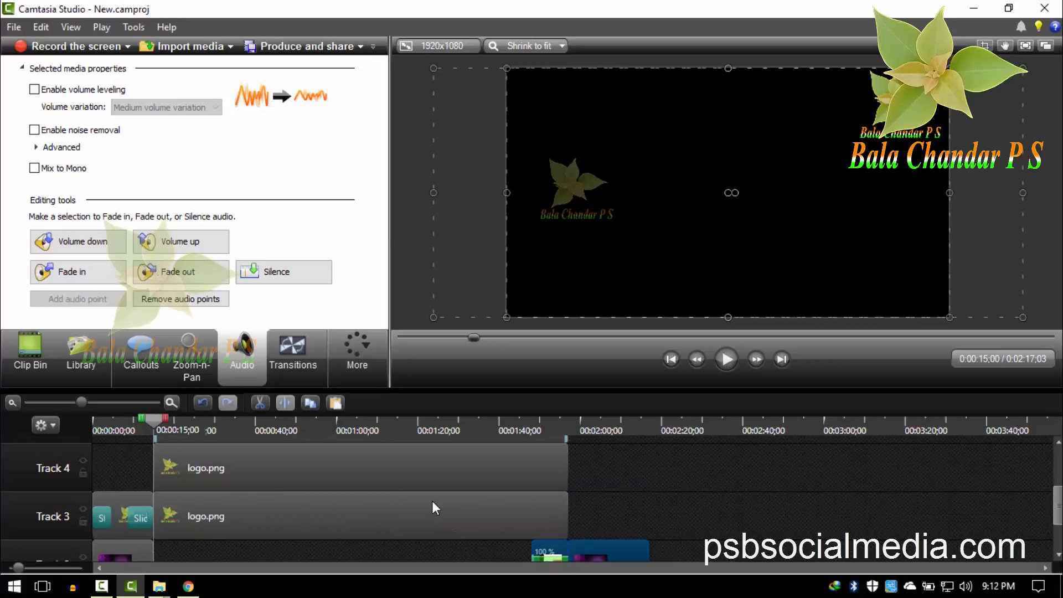
pyautogui.click(433, 508)
pyautogui.scroll(-3, 433, 508)
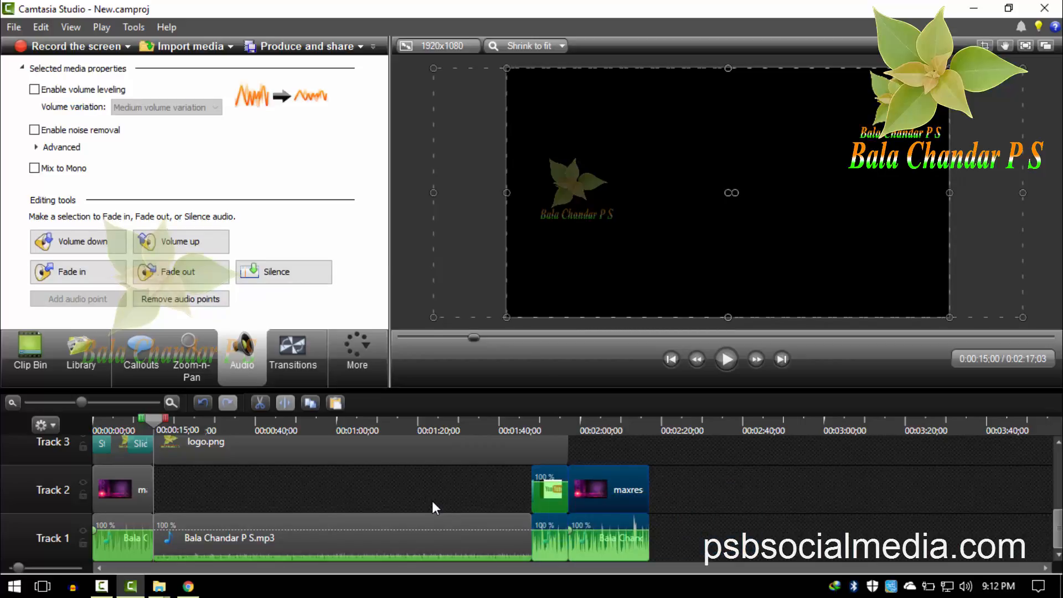
pyautogui.click(433, 507)
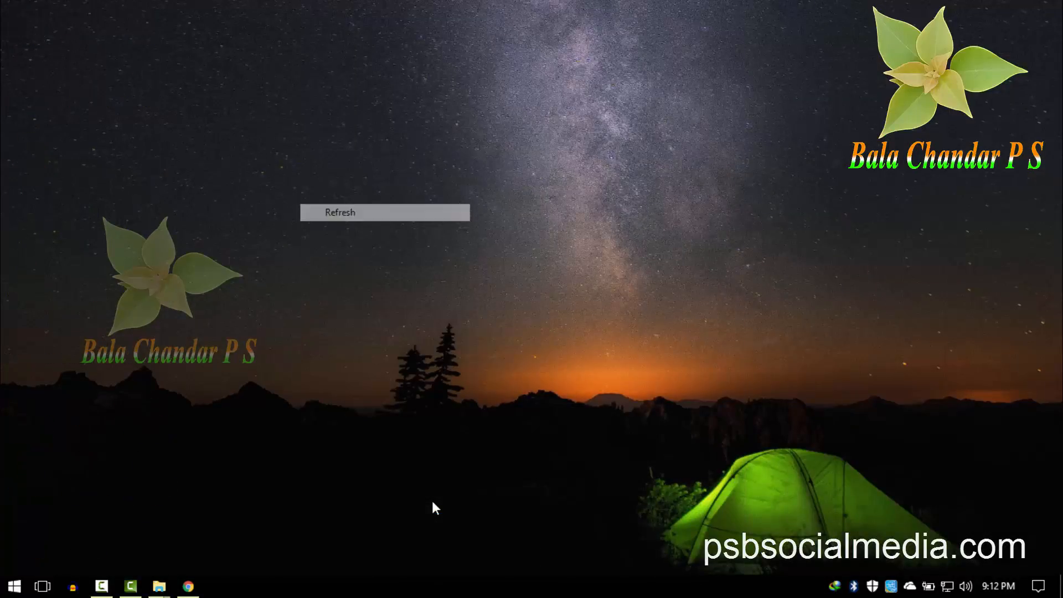
pyautogui.hotkey('alt', 'Tab')
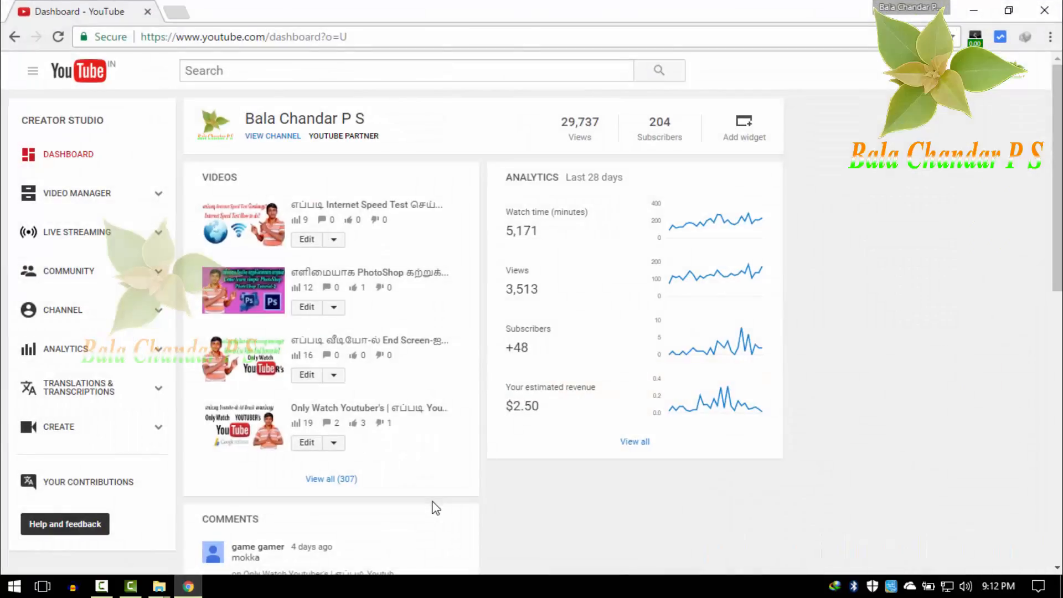
pyautogui.hotkey('ctrl', 't')
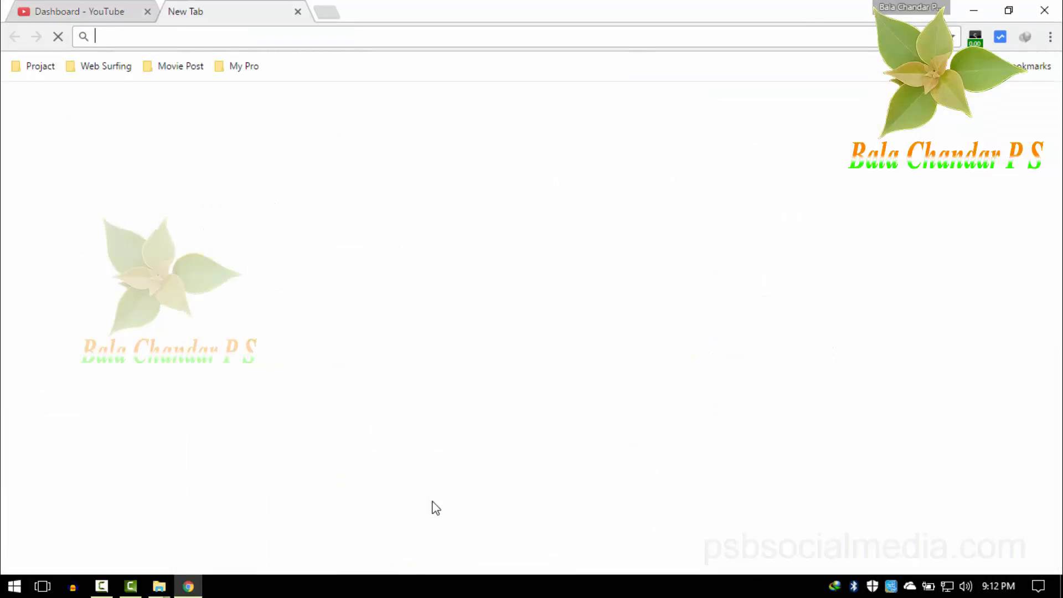
pyautogui.write('o')
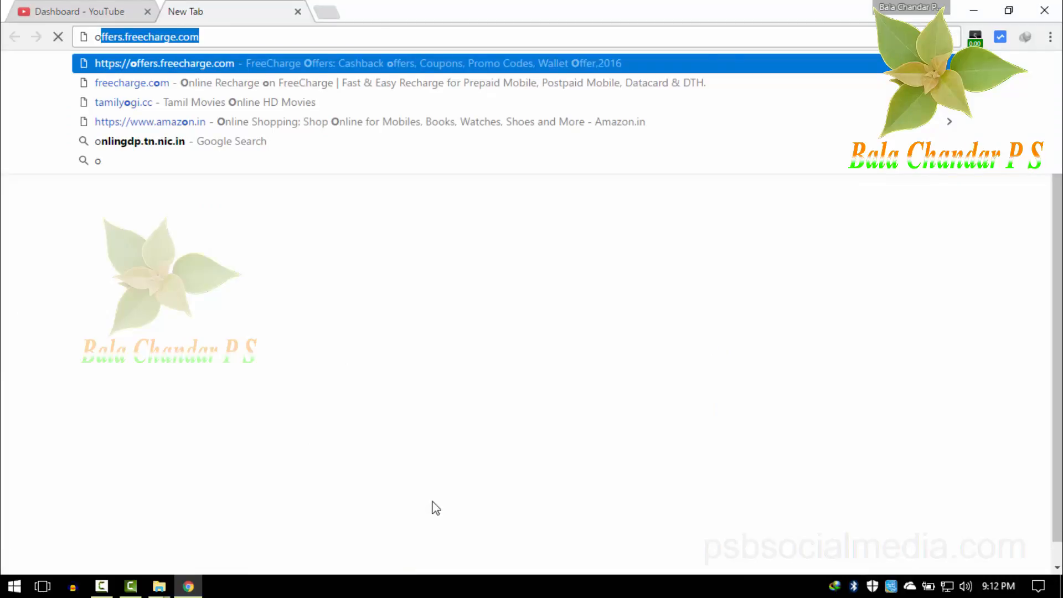
pyautogui.write('r')
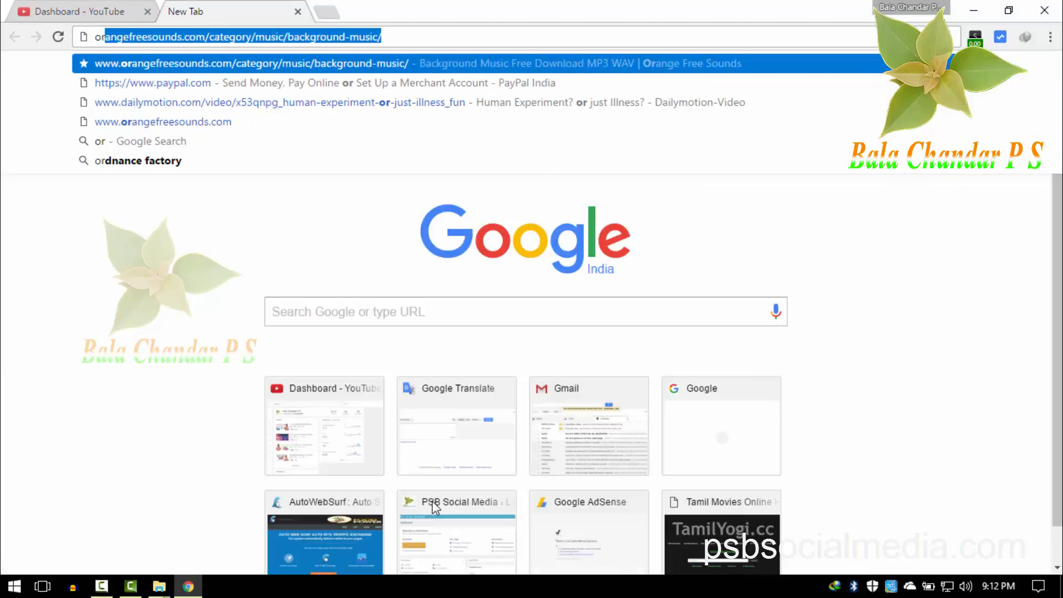
pyautogui.press('Return')
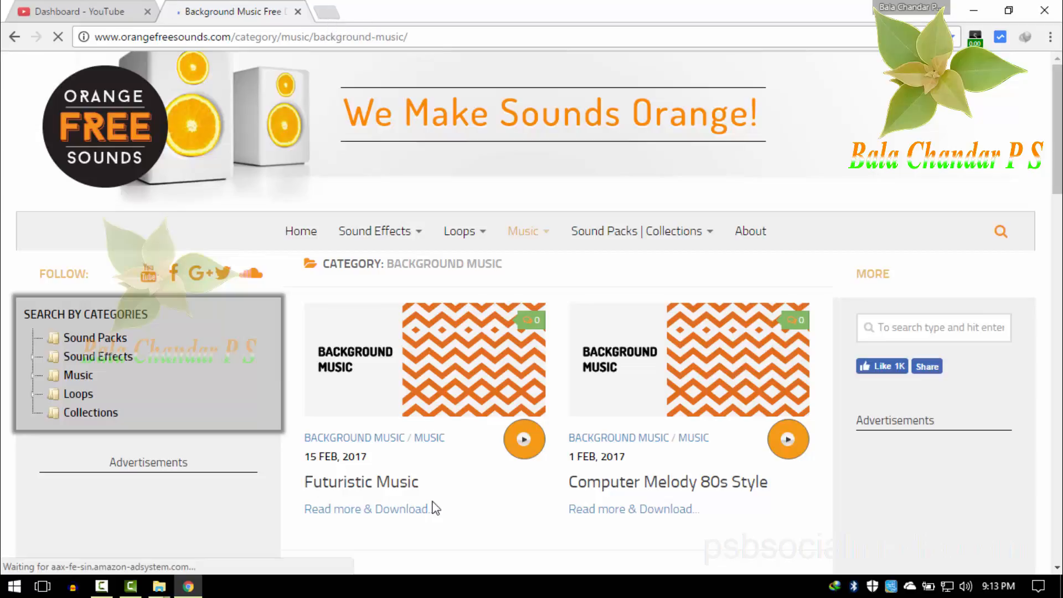
# Open the Futuristic Music track's page in a separate tab and examine its file details, licence and MP3 download option.
pyautogui.scroll(-3, 436, 508)
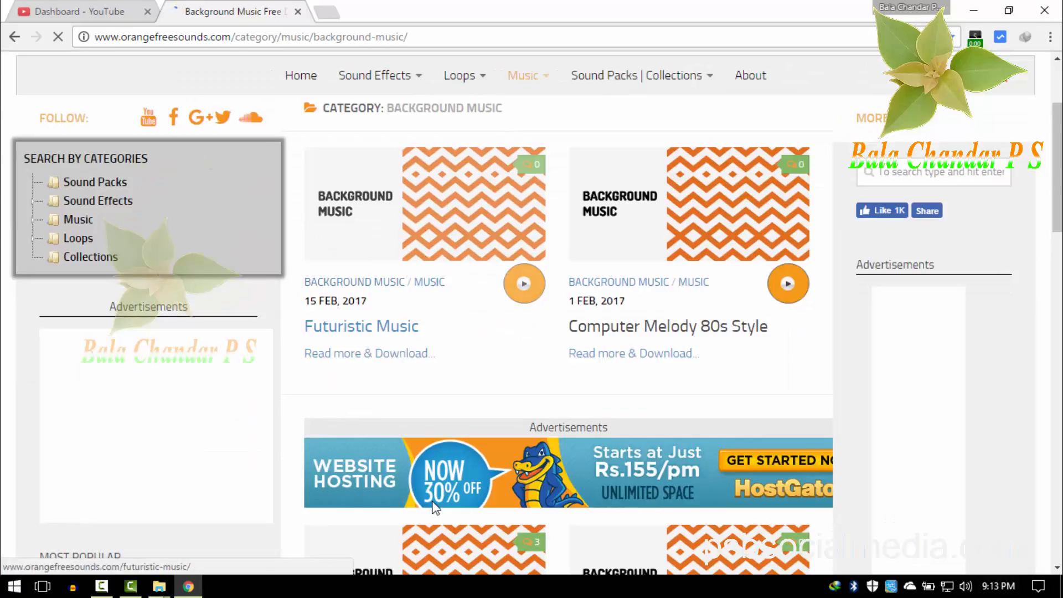
pyautogui.rightClick(436, 509)
pyautogui.press('Return')
pyautogui.hotkey('ctrl', 'Tab')
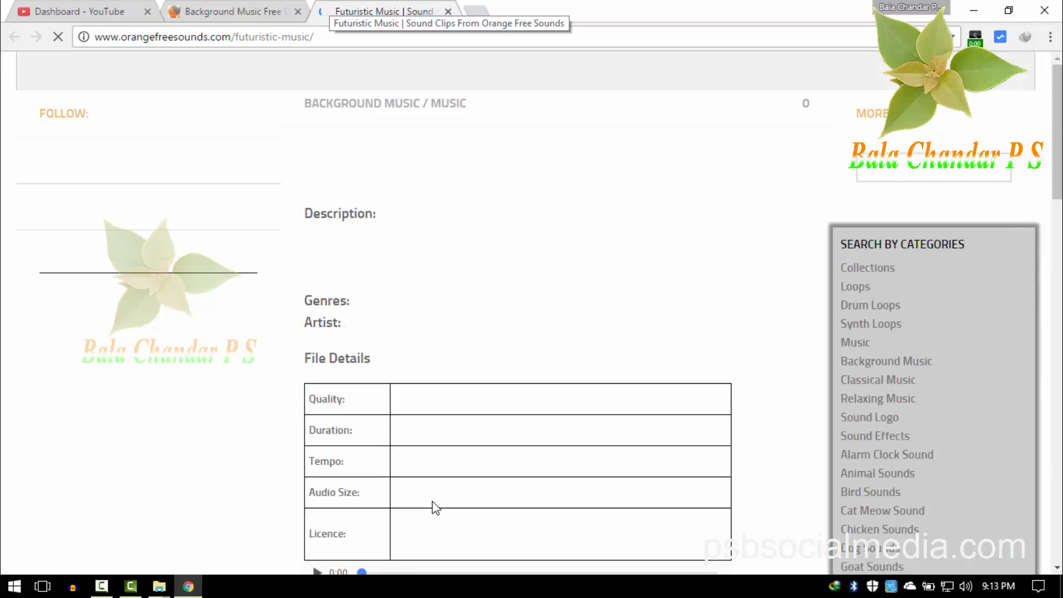
pyautogui.scroll(-5, 436, 508)
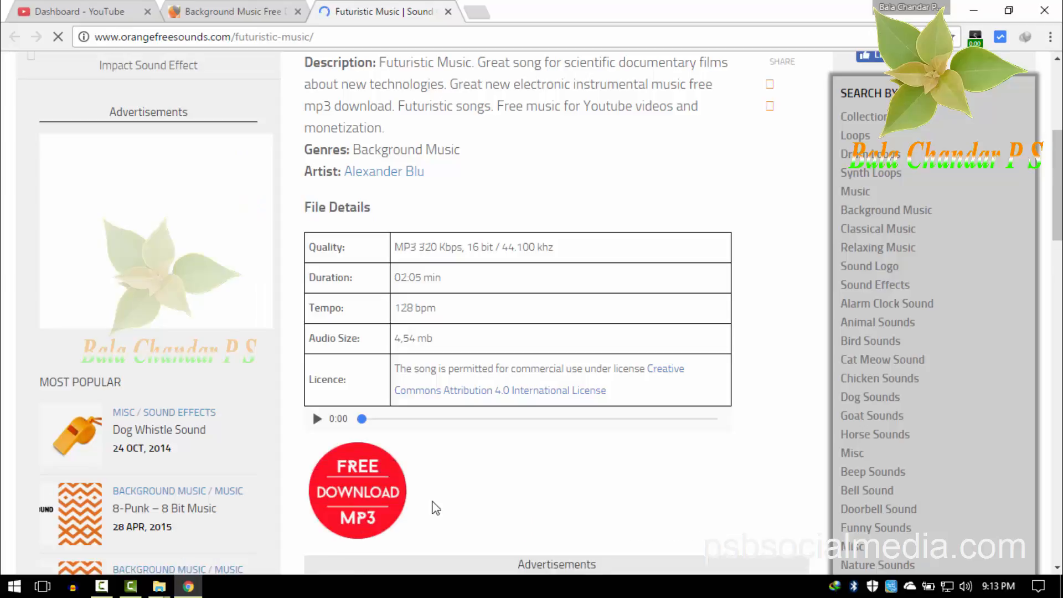
# Open the track's Creative Commons Attribution 4.0 International licence and read the permitted uses, attribution terms and notices.
pyautogui.moveTo(394, 369)
pyautogui.mouseDown()
pyautogui.moveTo(475, 390)
pyautogui.moveTo(606, 390)
pyautogui.mouseUp()
pyautogui.click(433, 501)
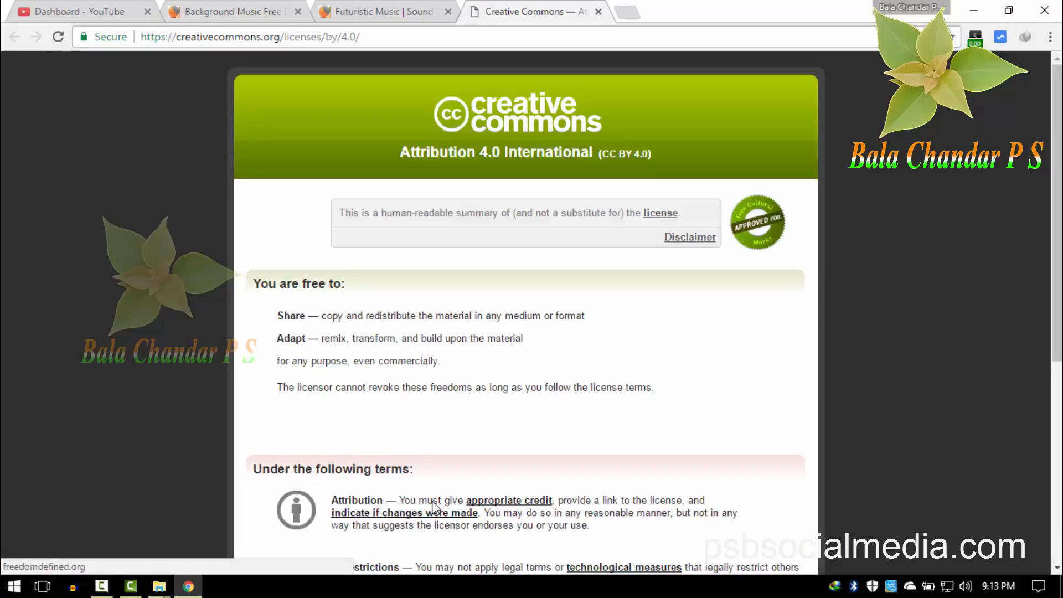
pyautogui.scroll(-6, 434, 506)
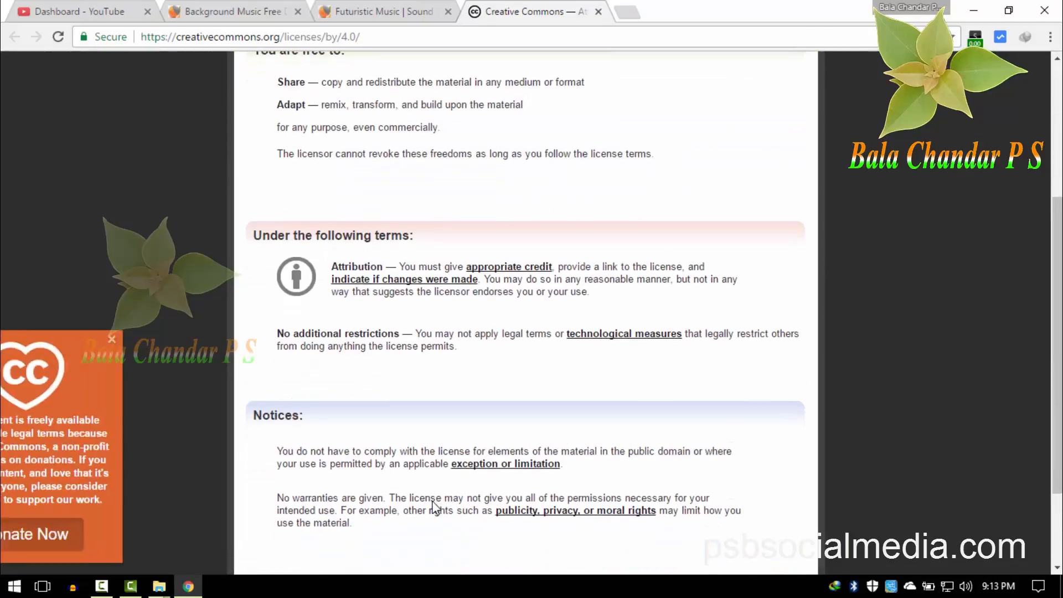
pyautogui.scroll(5, 436, 507)
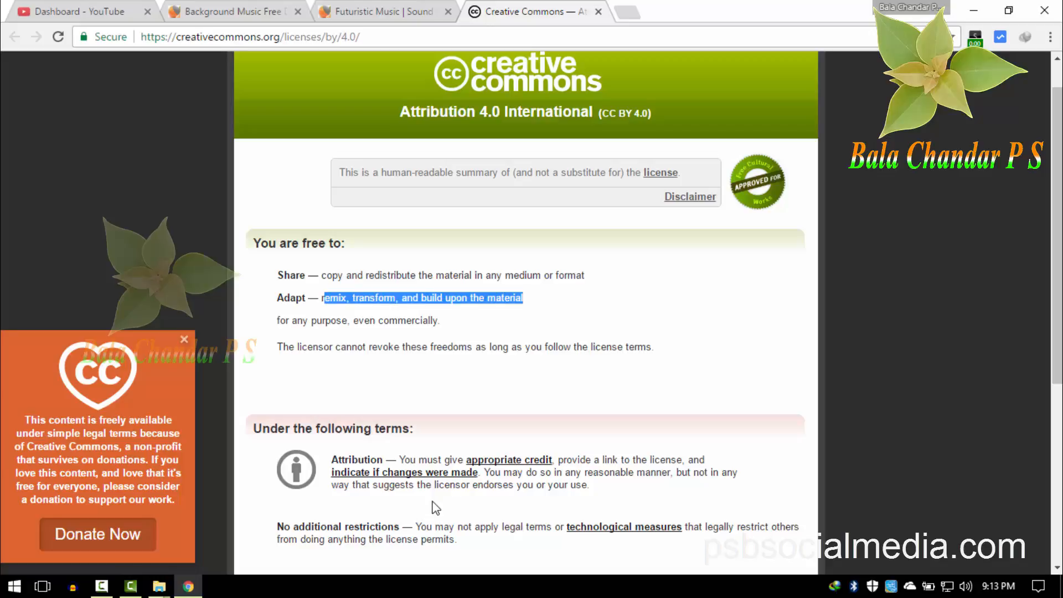
pyautogui.scroll(1, 436, 508)
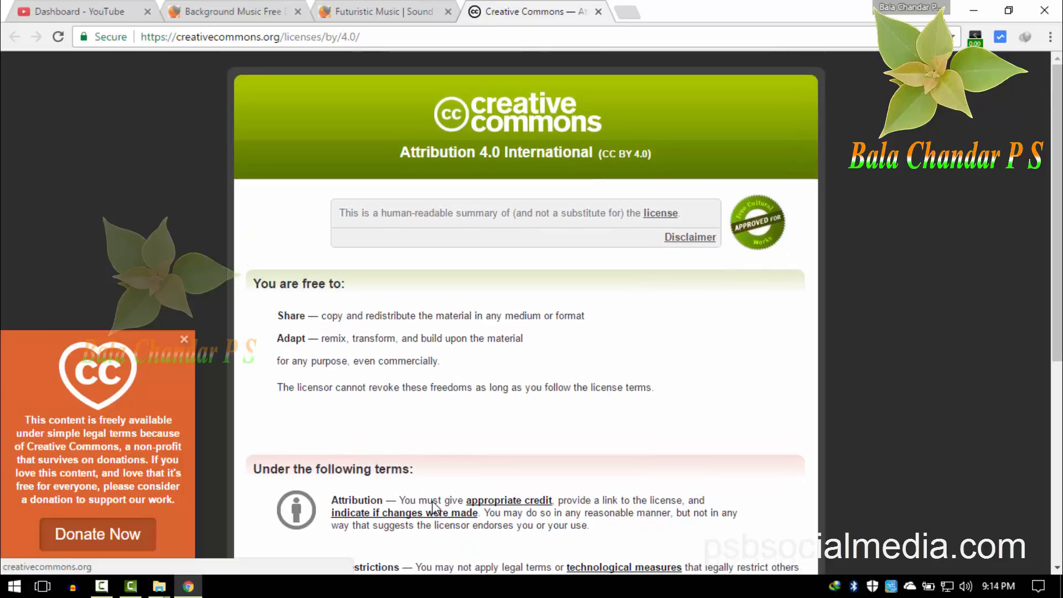
# Close the licence page, the Futuristic Music page and the background music category, returning to the YouTube dashboard.
pyautogui.hotkey('ctrl', 'w')
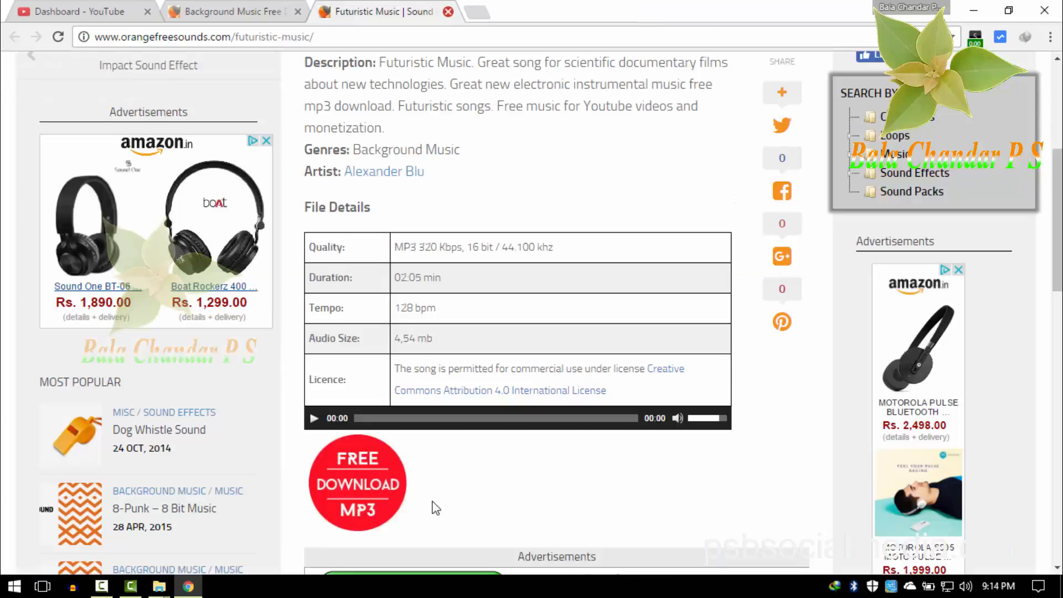
pyautogui.hotkey('ctrl', 'w')
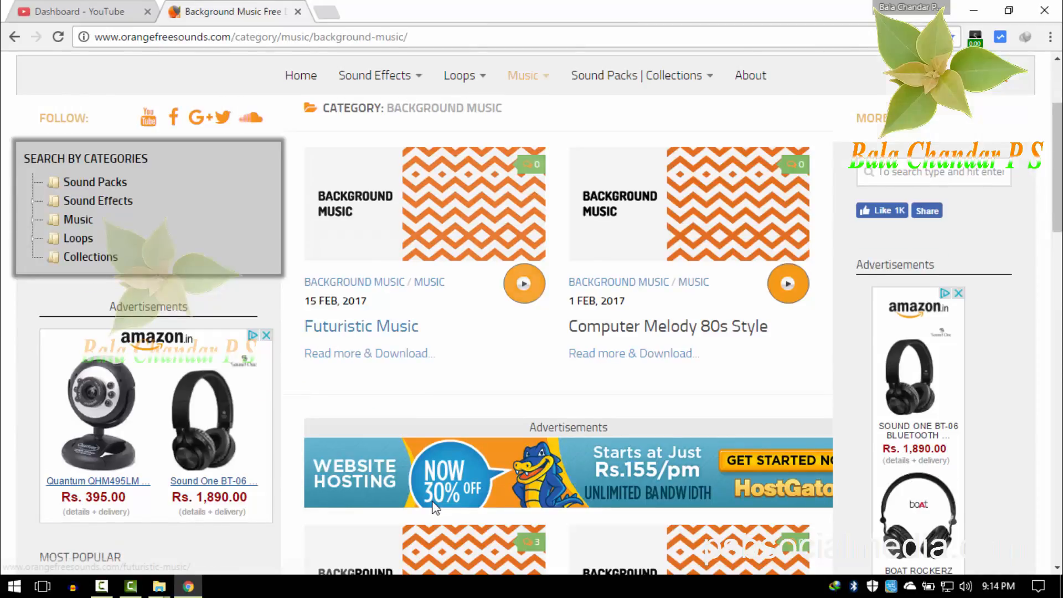
pyautogui.scroll(3, 436, 507)
pyautogui.hotkey('ctrl', 'w')
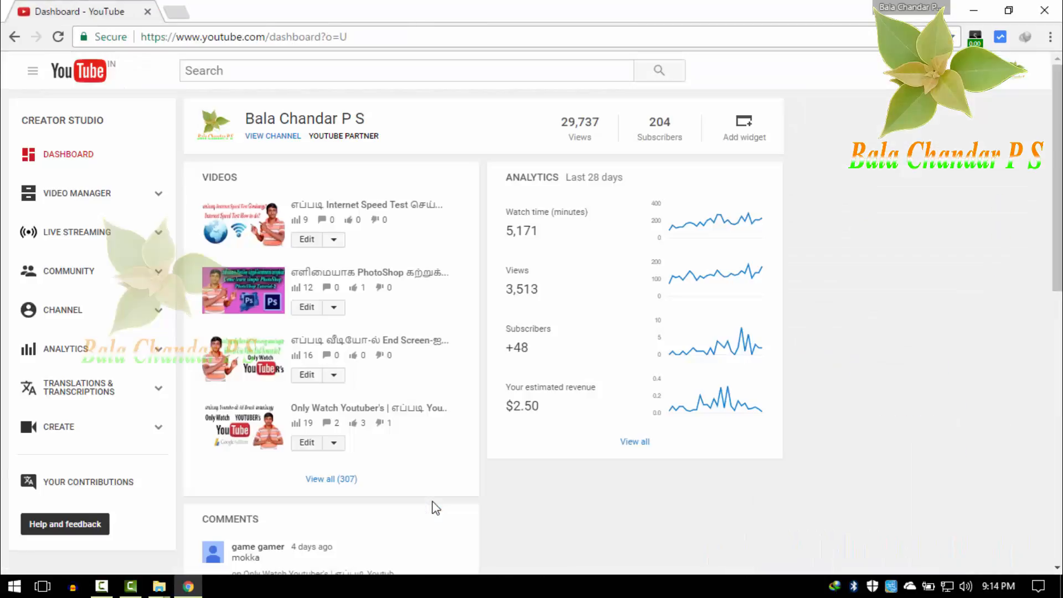